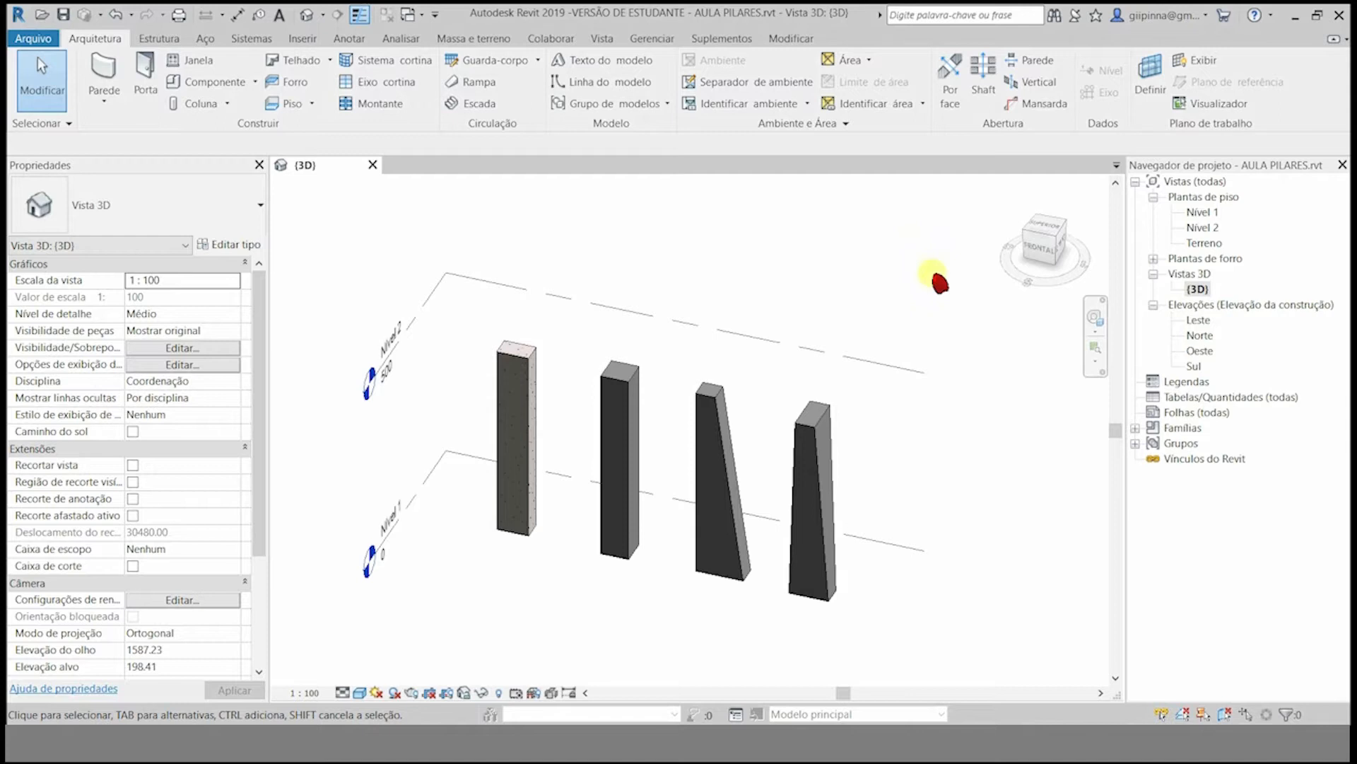
- Inspect the four structural columns in the 3D view, selecting each one in turn
click(533, 380)
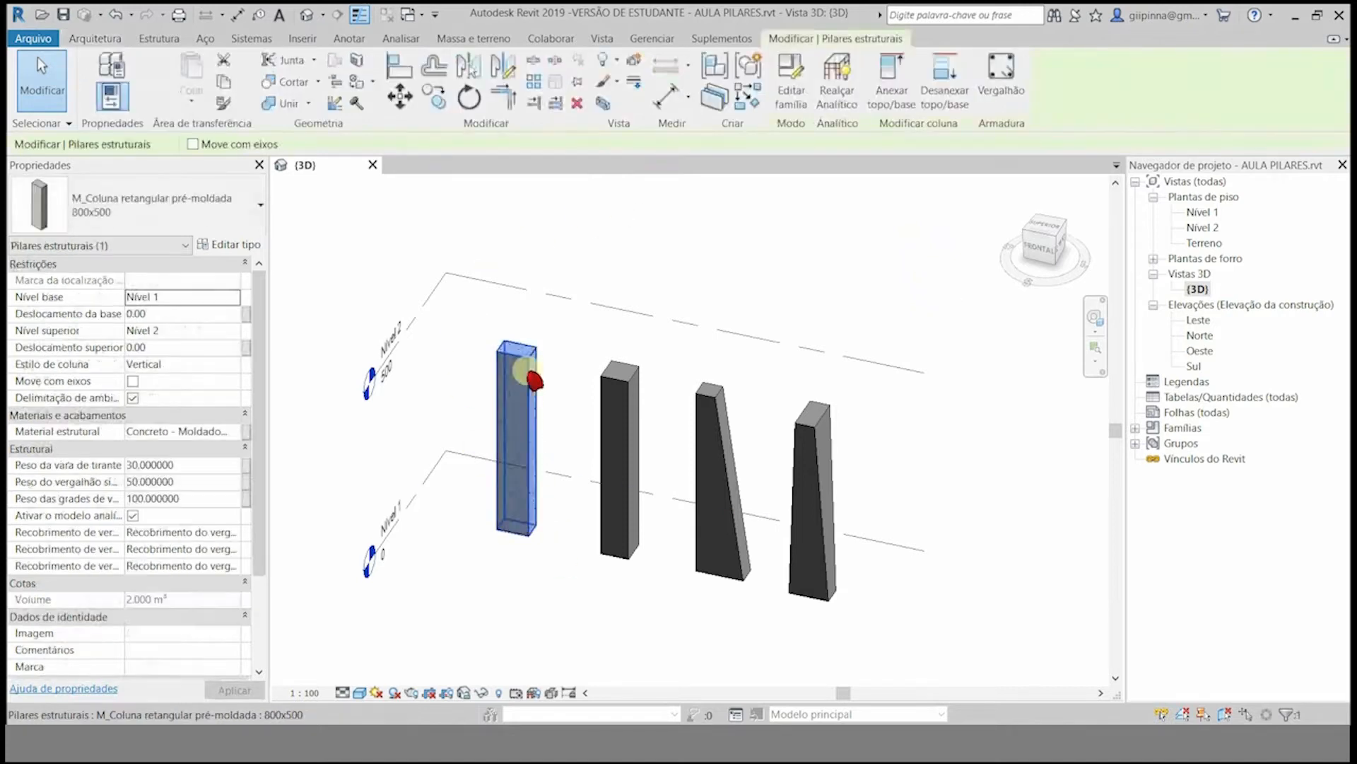
click(615, 343)
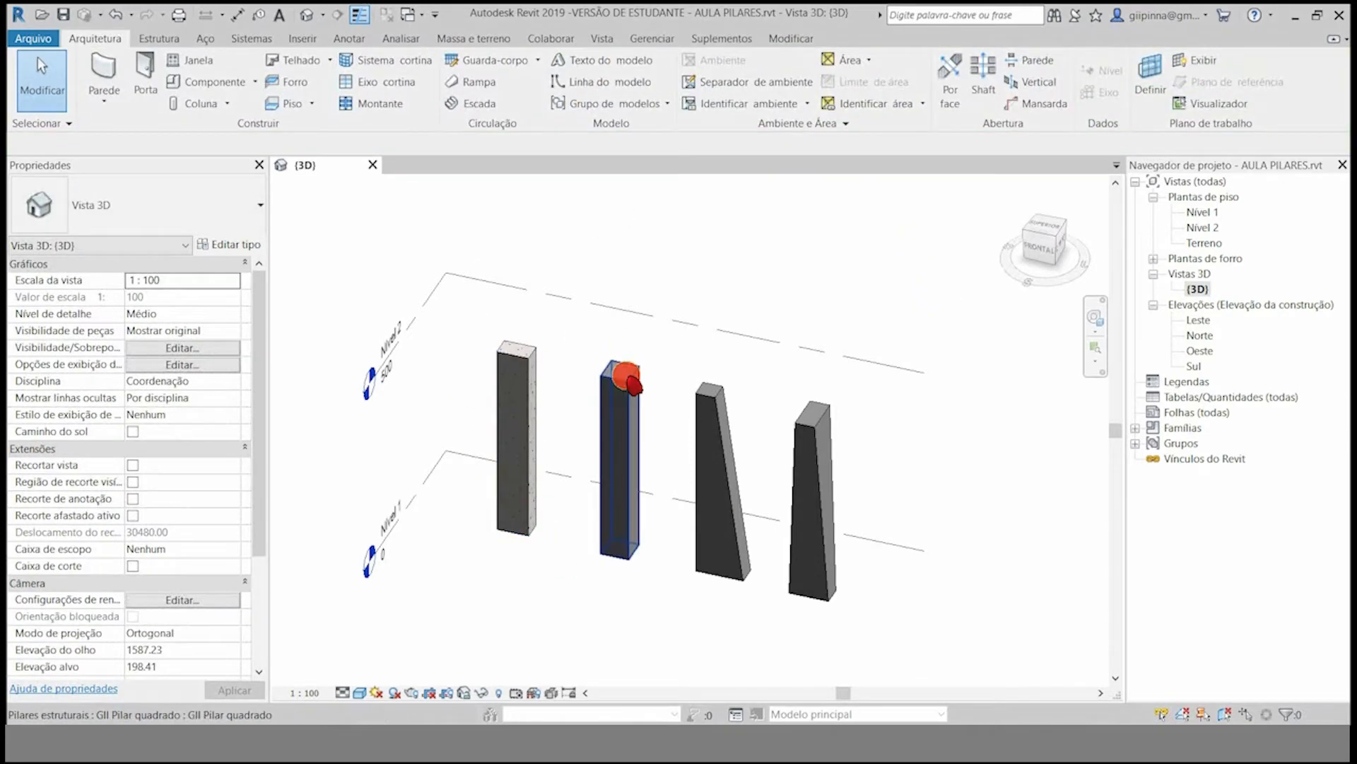
click(634, 384)
click(566, 346)
click(713, 389)
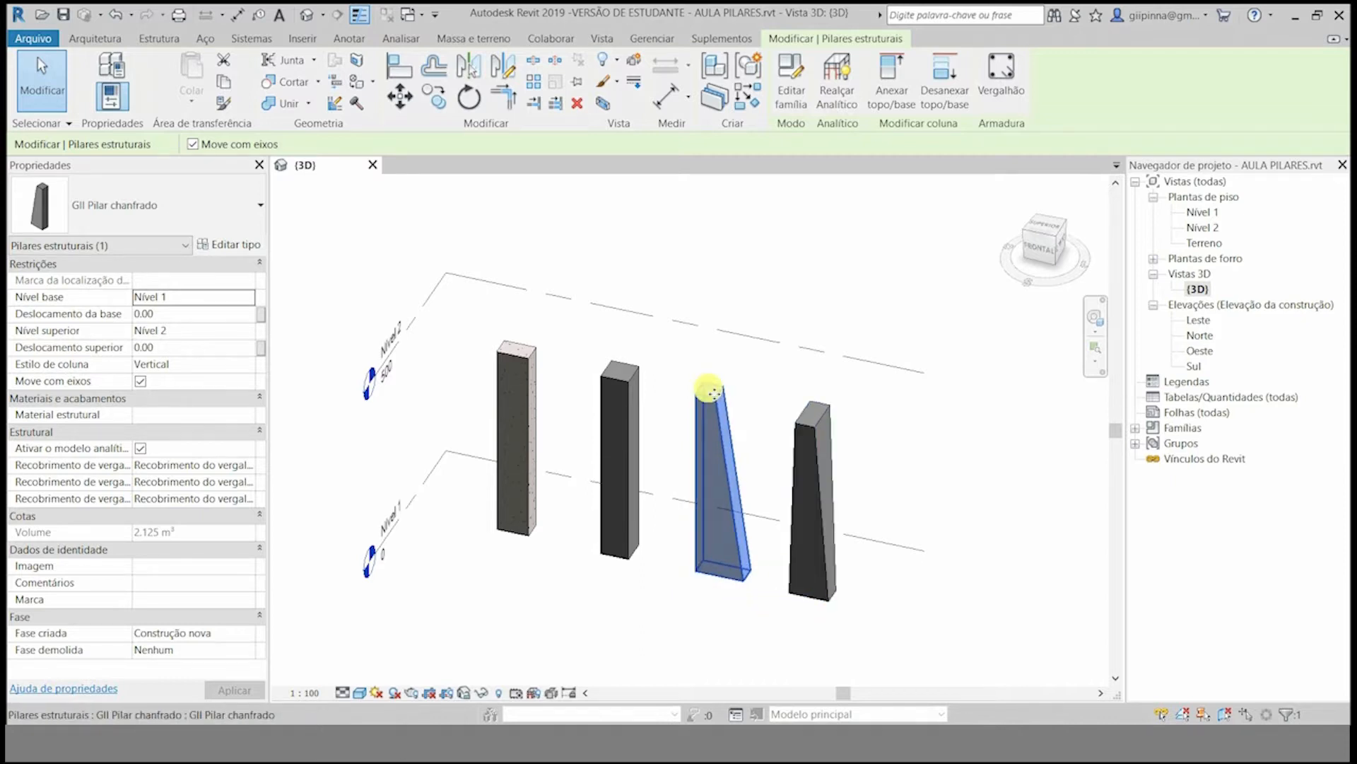
click(839, 400)
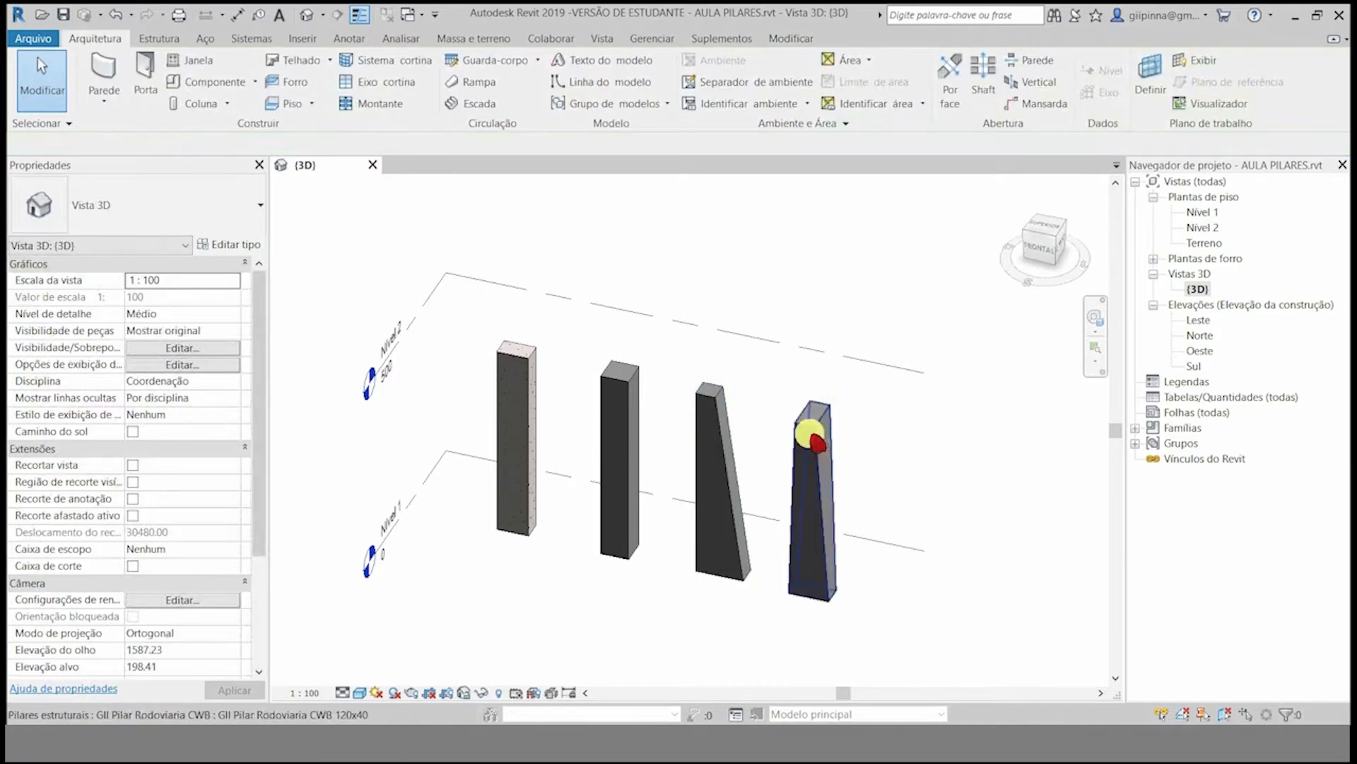
click(826, 418)
- Examine the tapered GII Pilar Rodoviaria CWB 120x40 column from another angle
shift+middle_drag(927, 514, 862, 532)
click(860, 532)
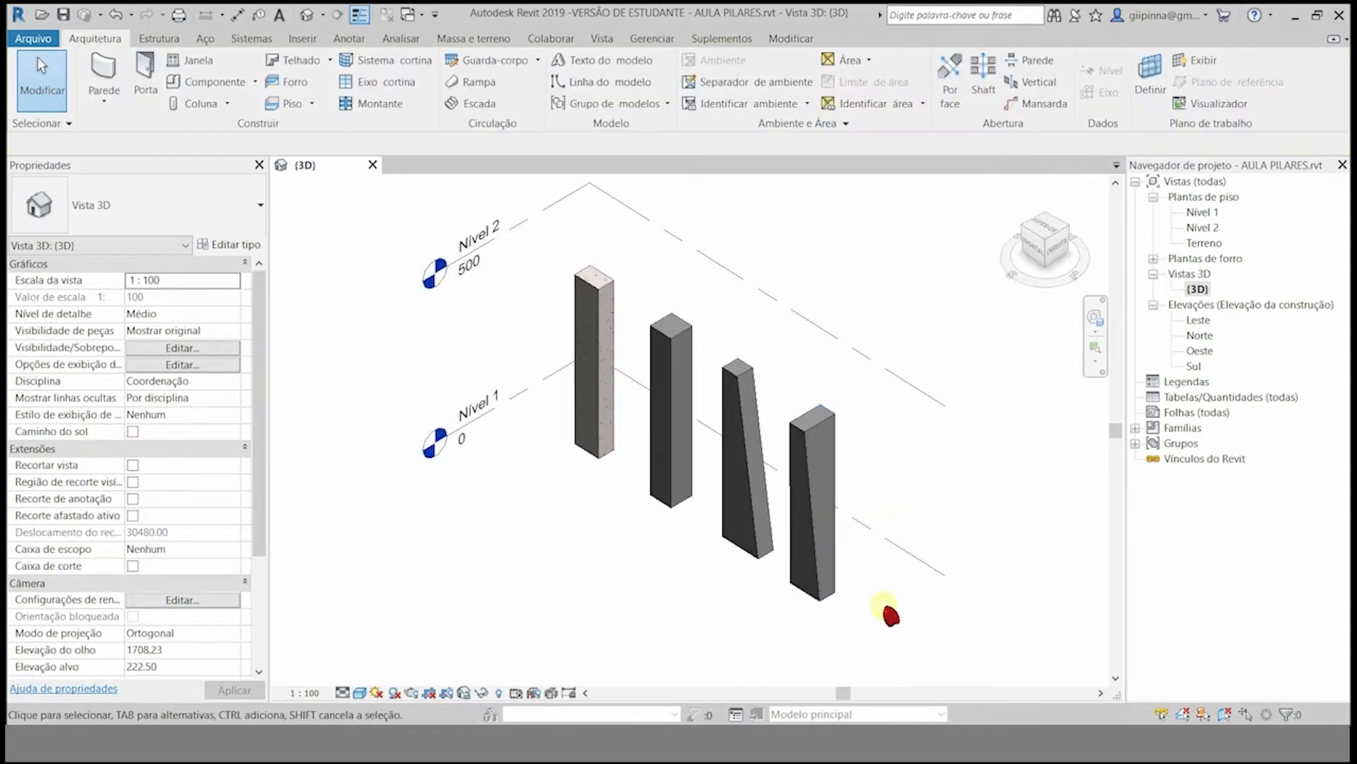
click(820, 591)
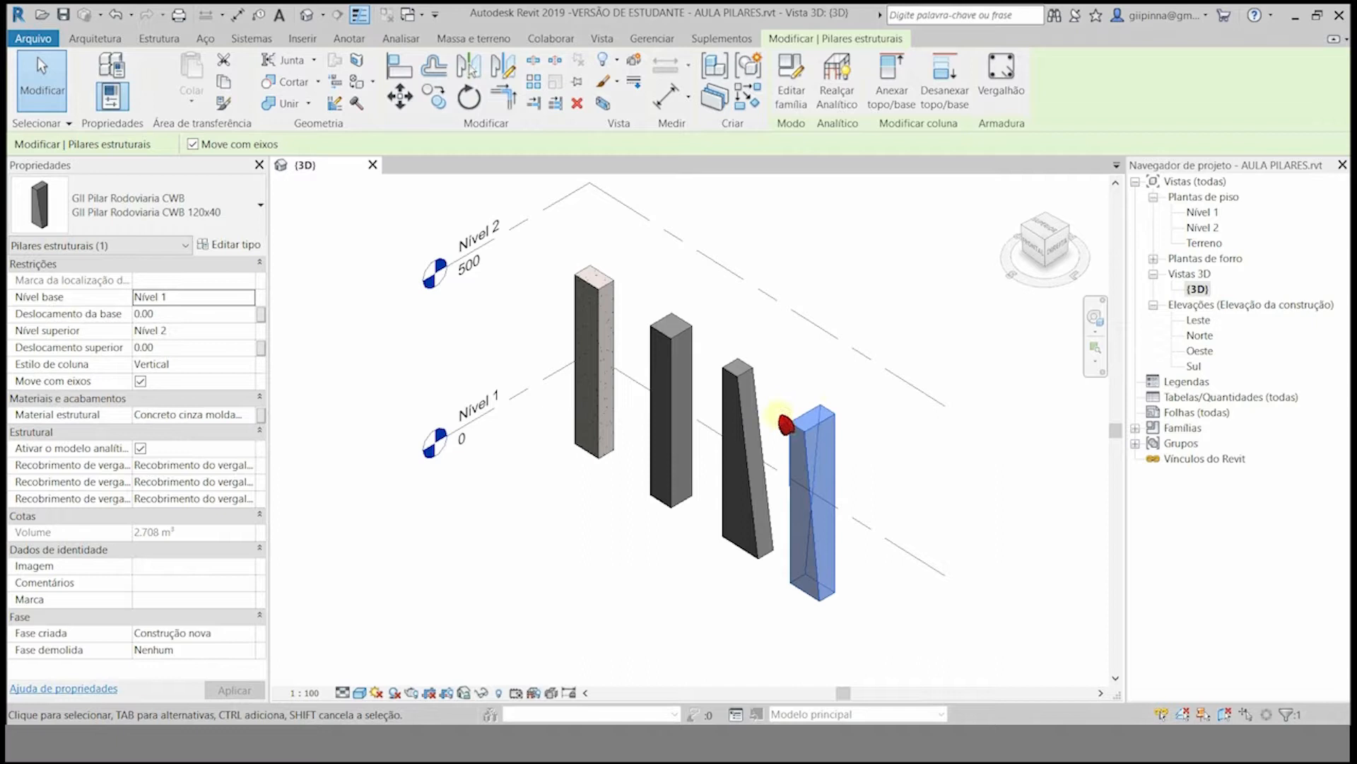
click(892, 451)
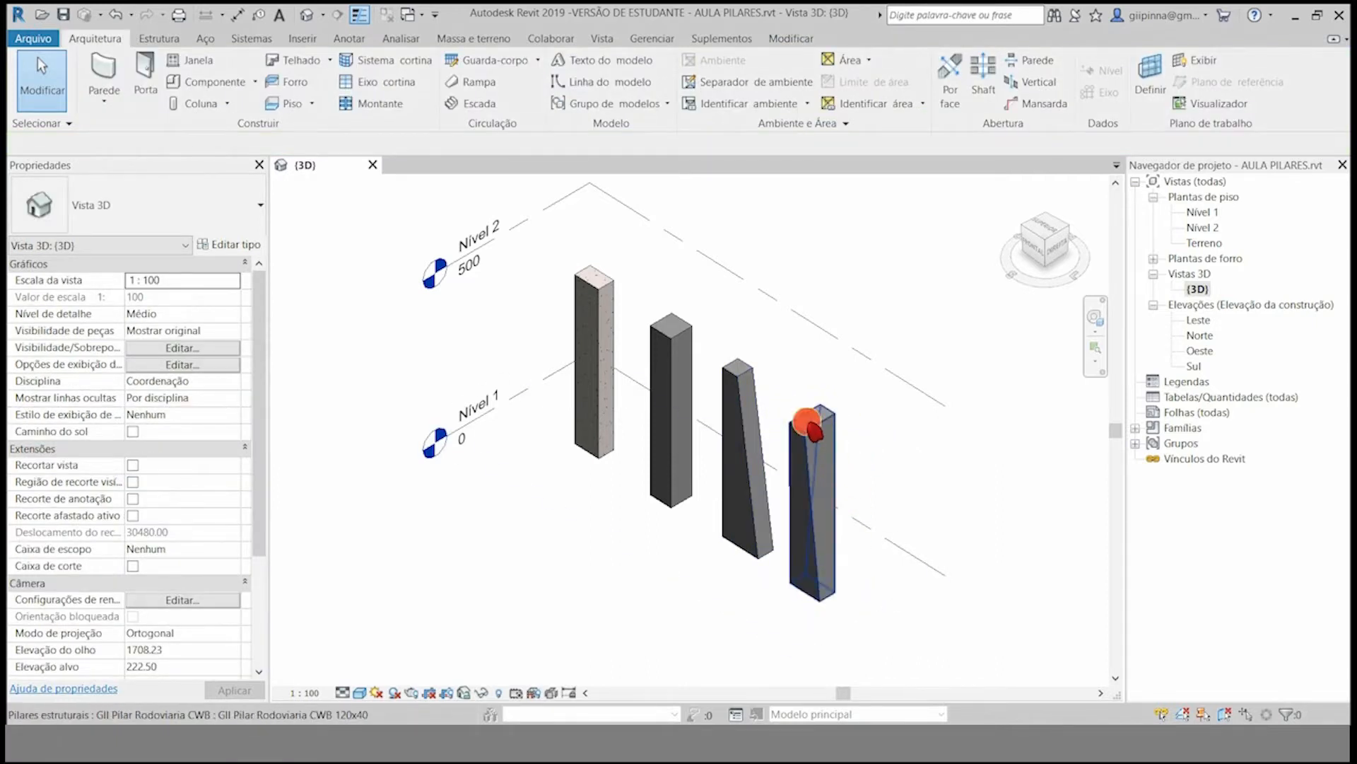
click(815, 431)
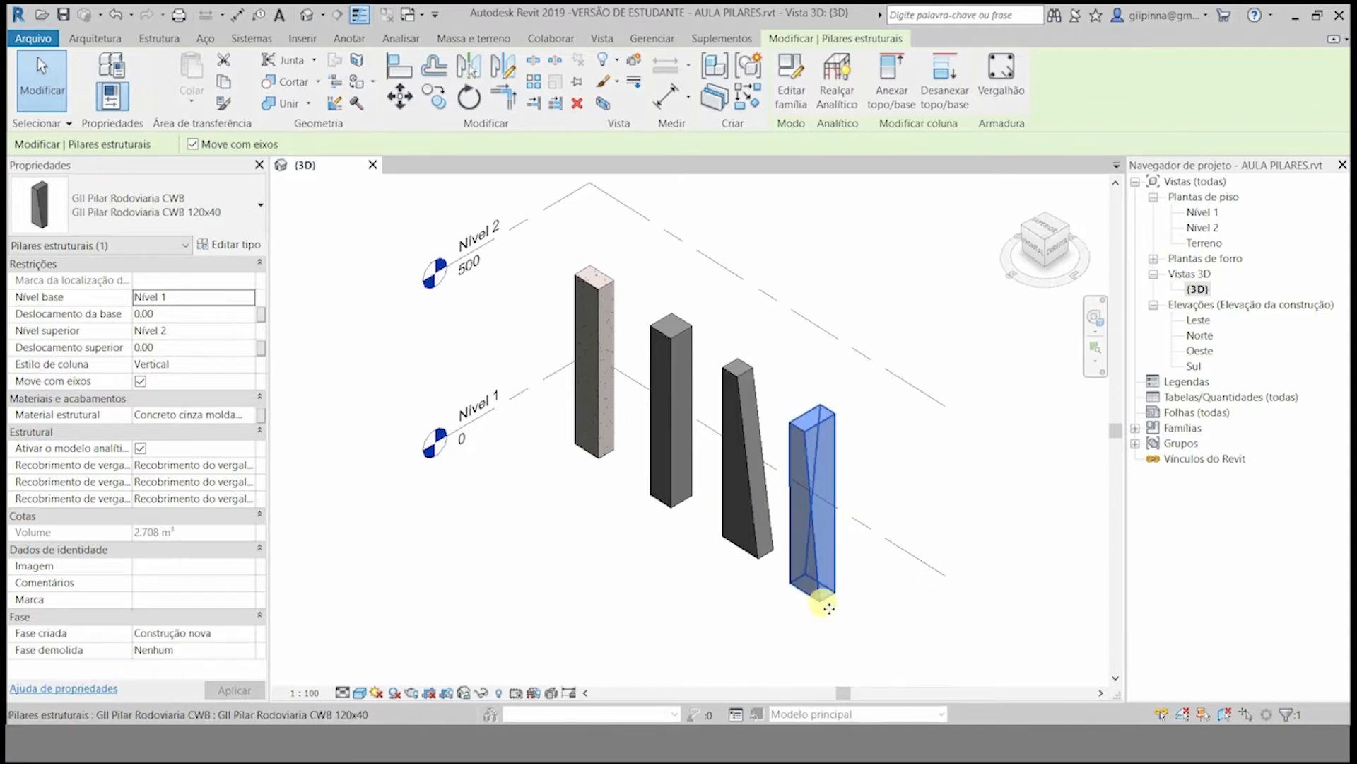
click(898, 600)
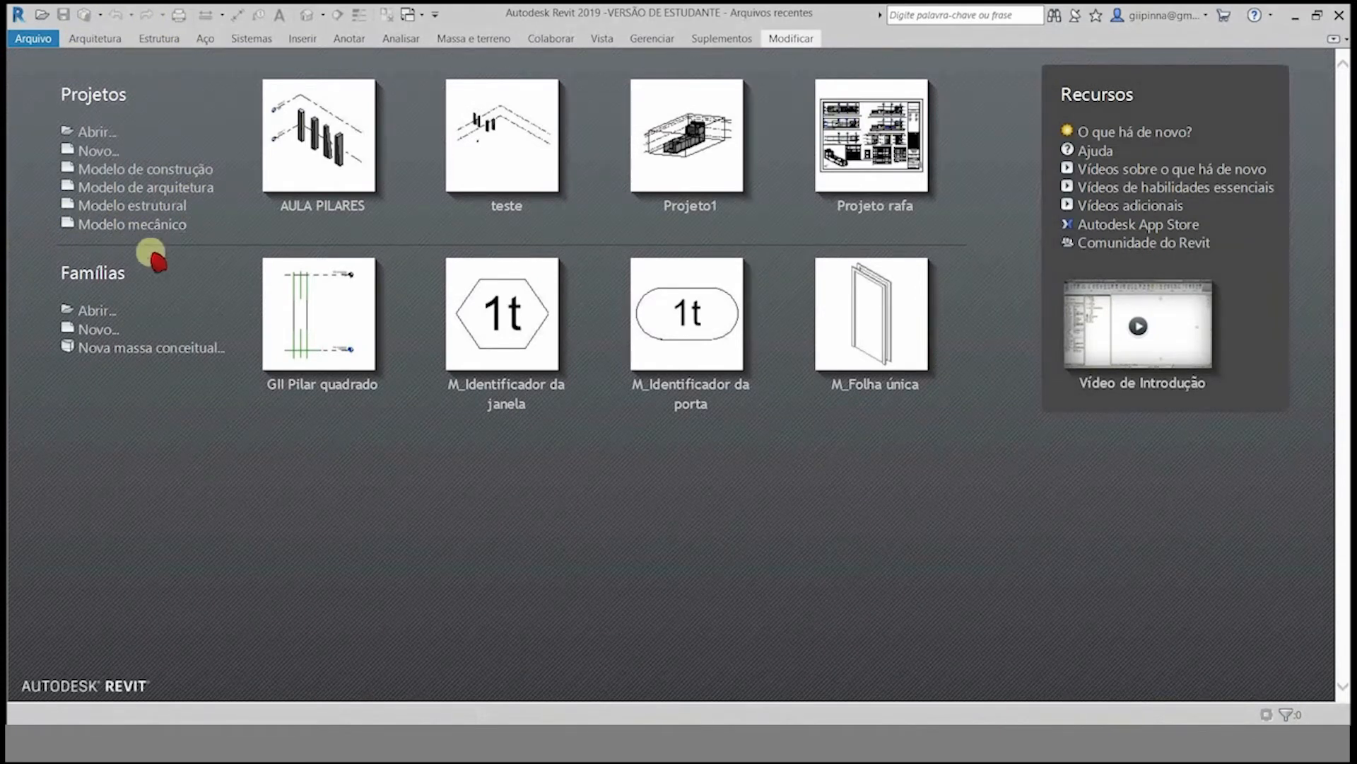
- Create a new family from the Coluna estrutural métrica.rft template
click(97, 332)
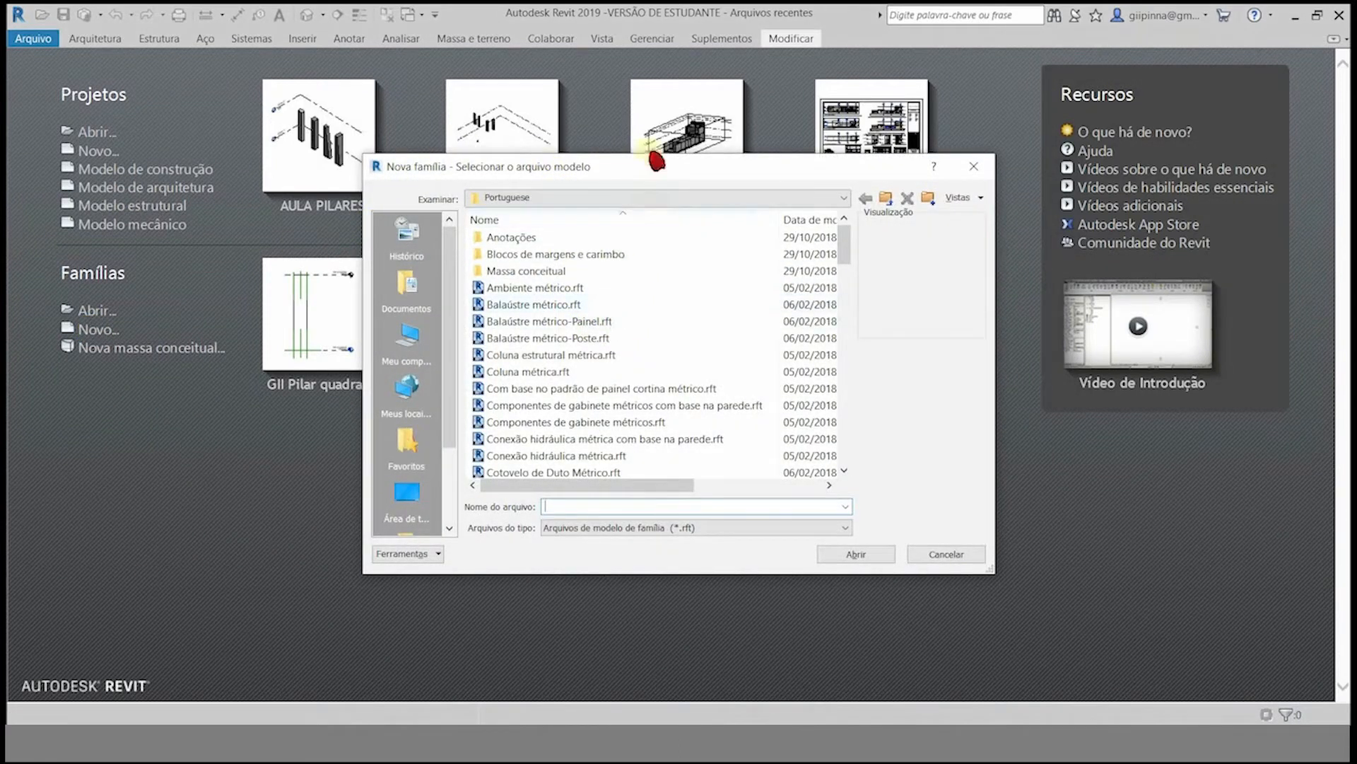
click(633, 354)
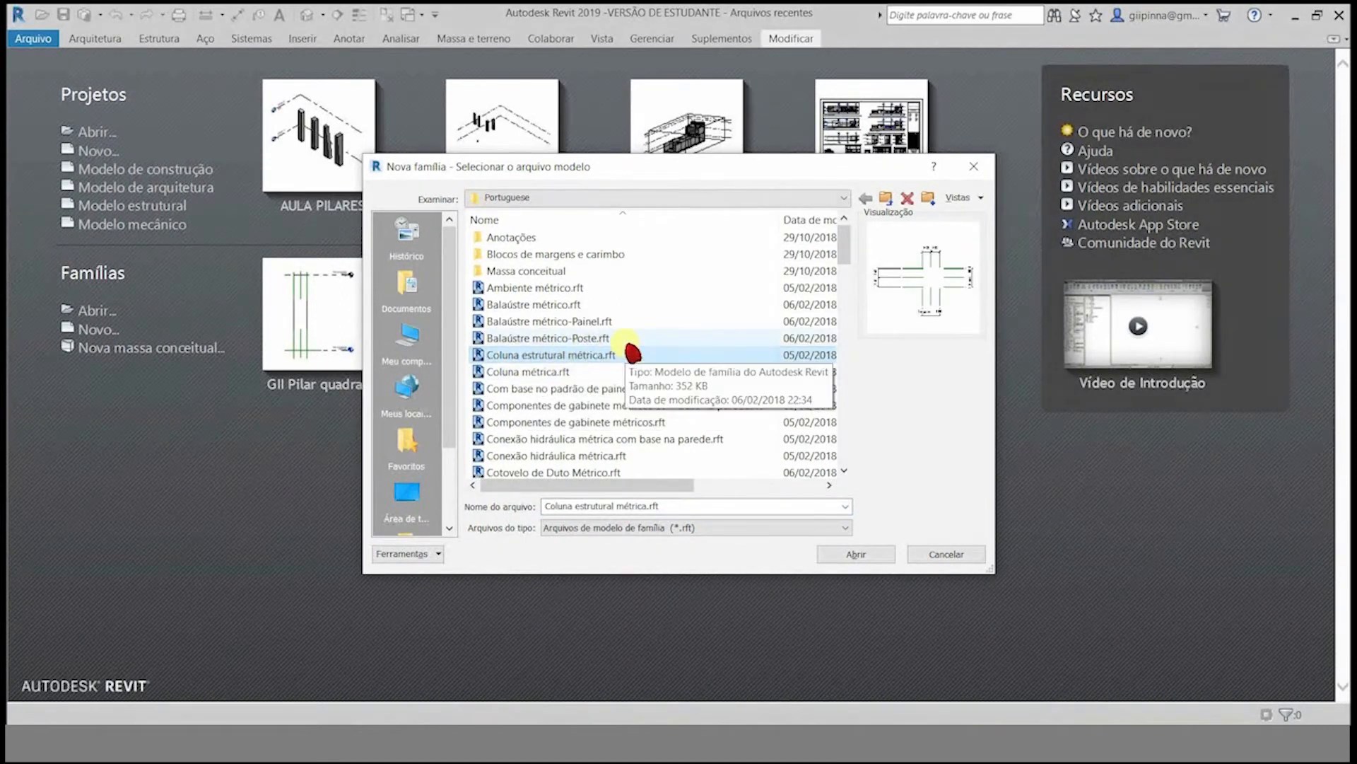
click(856, 553)
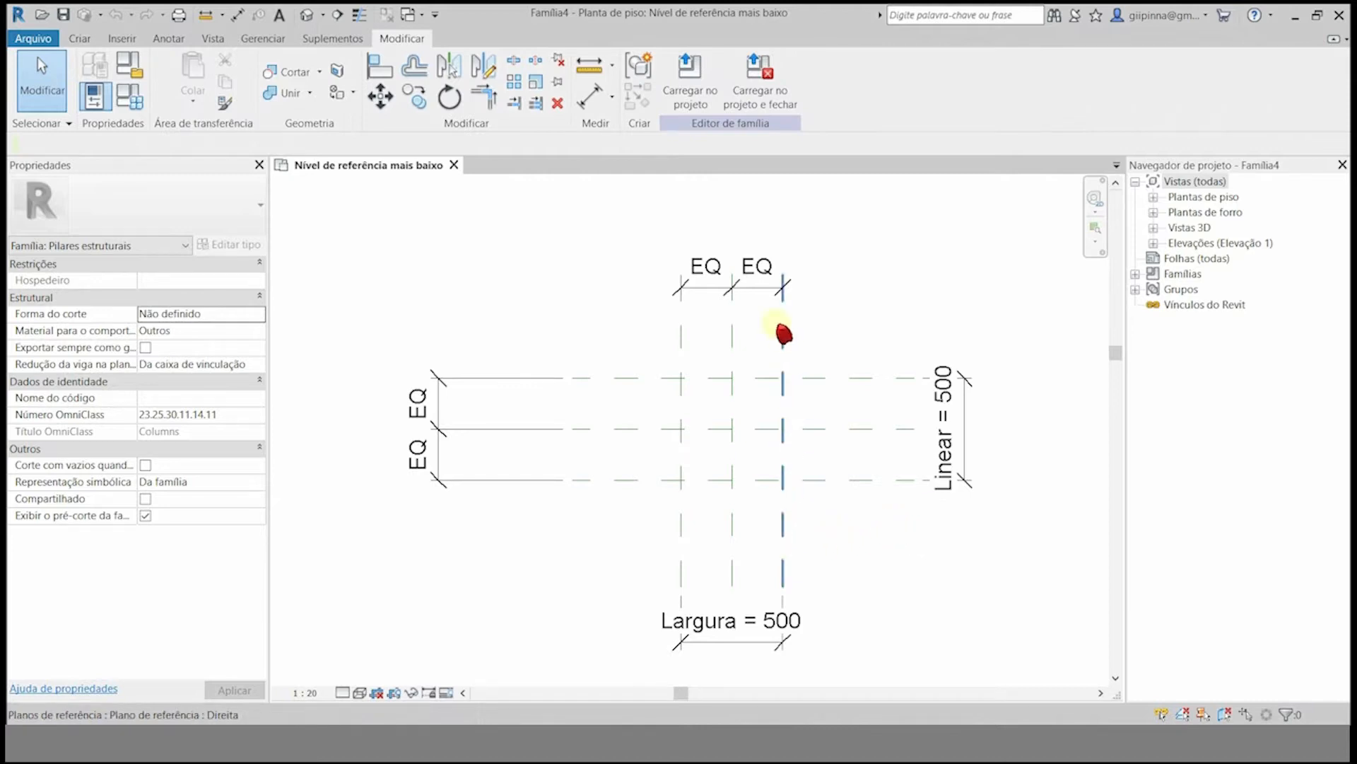
- Start an extrusion and sketch a 500 × 500 mm rectangular profile between the intersections of the outer reference planes
scroll(838, 514, up, 1)
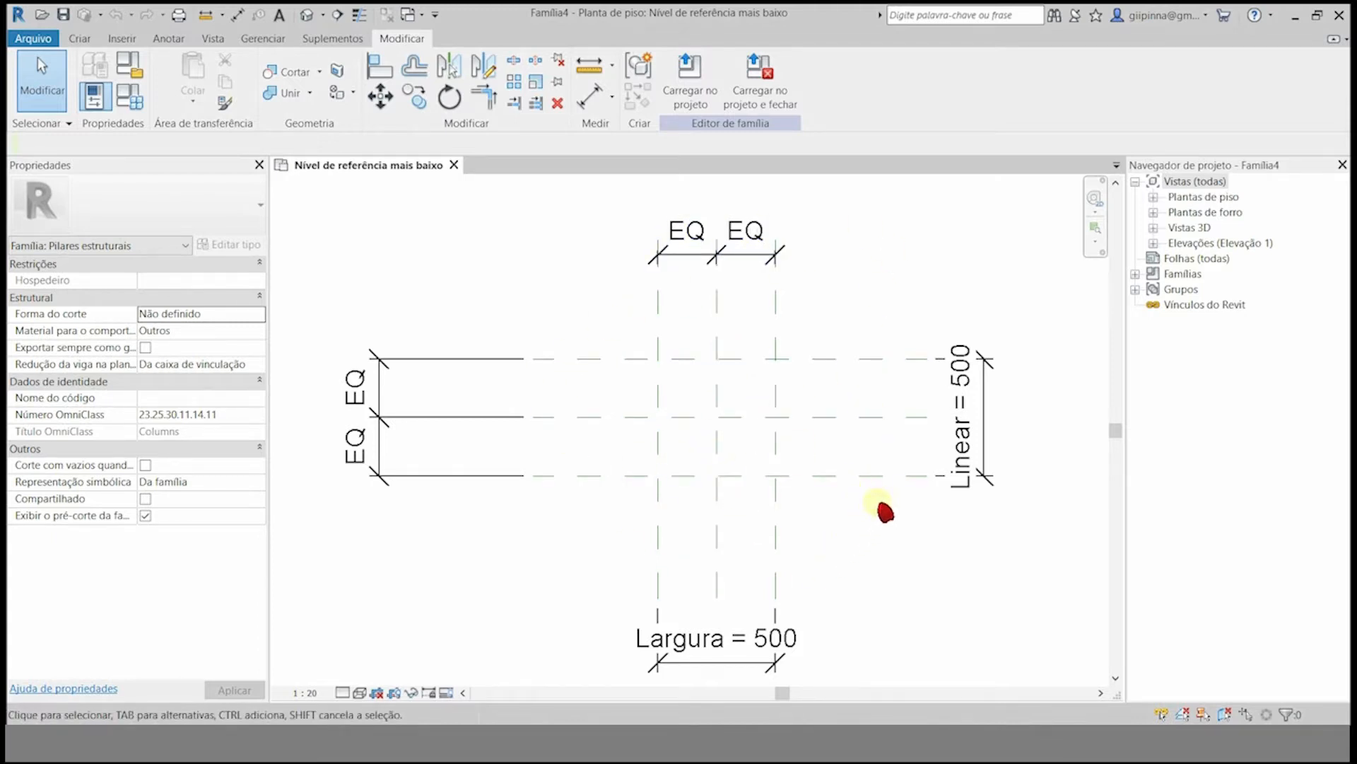
click(82, 39)
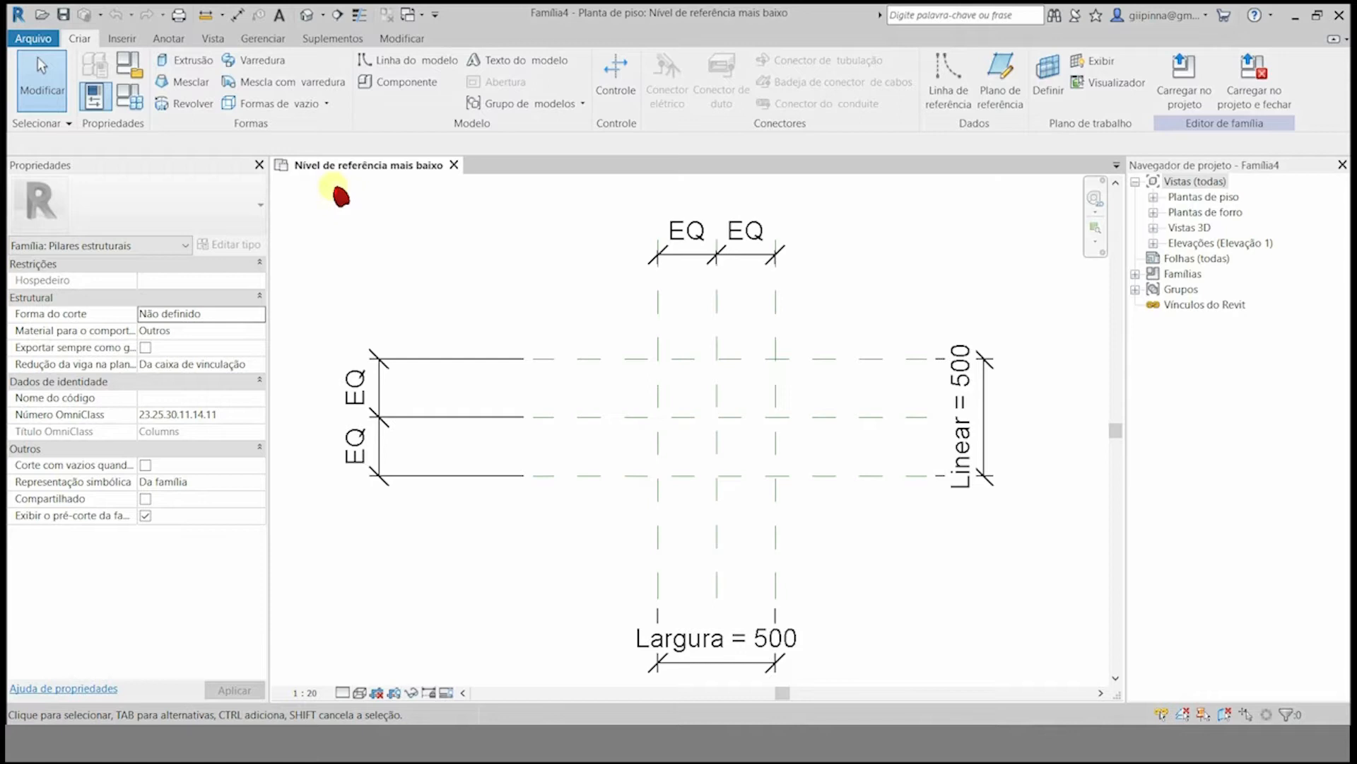
click(193, 65)
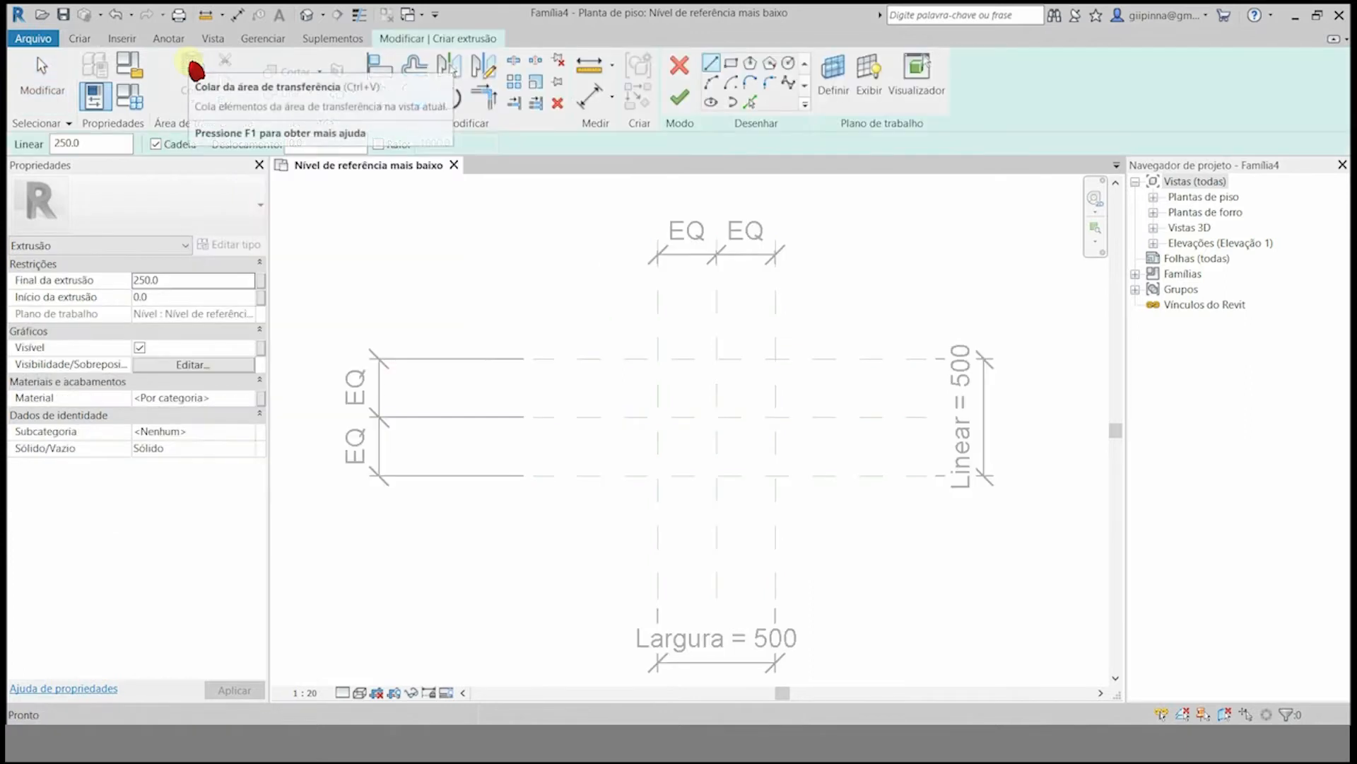
click(731, 63)
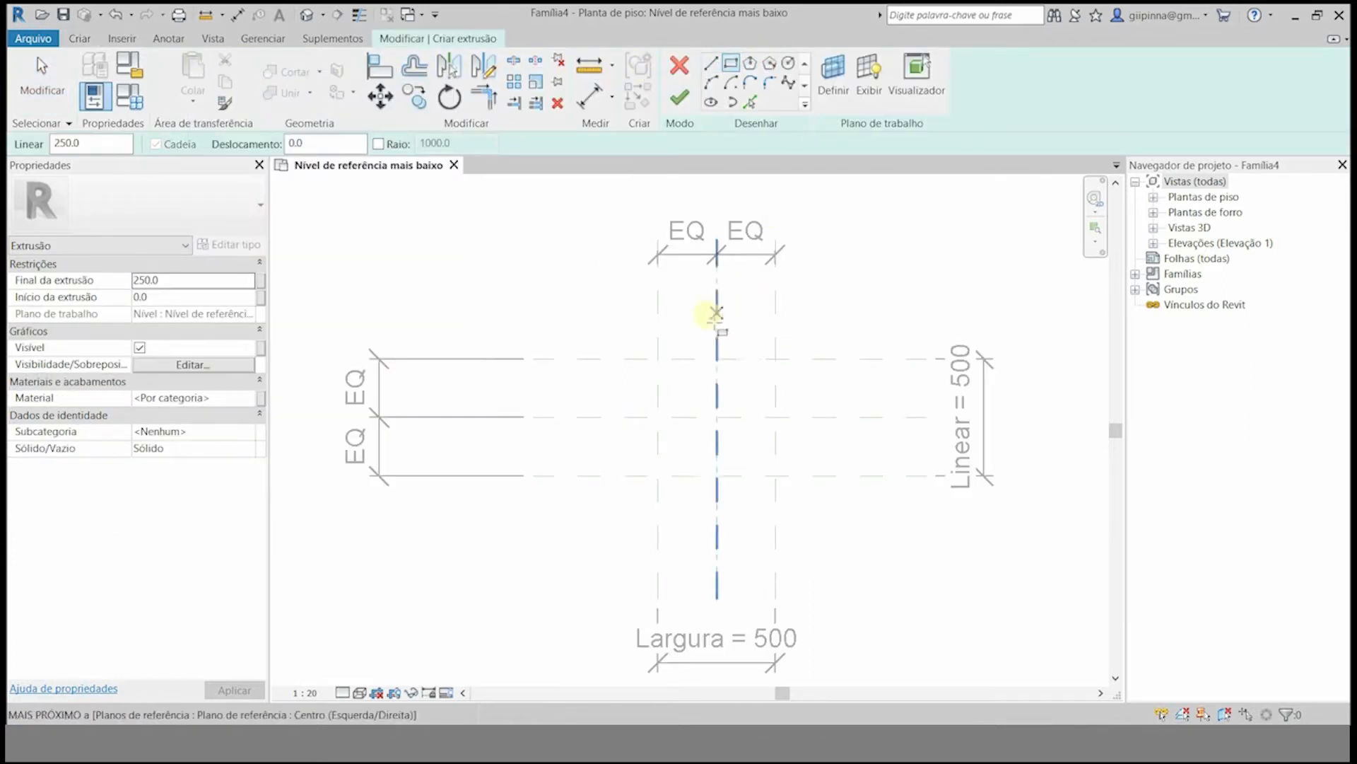
click(657, 359)
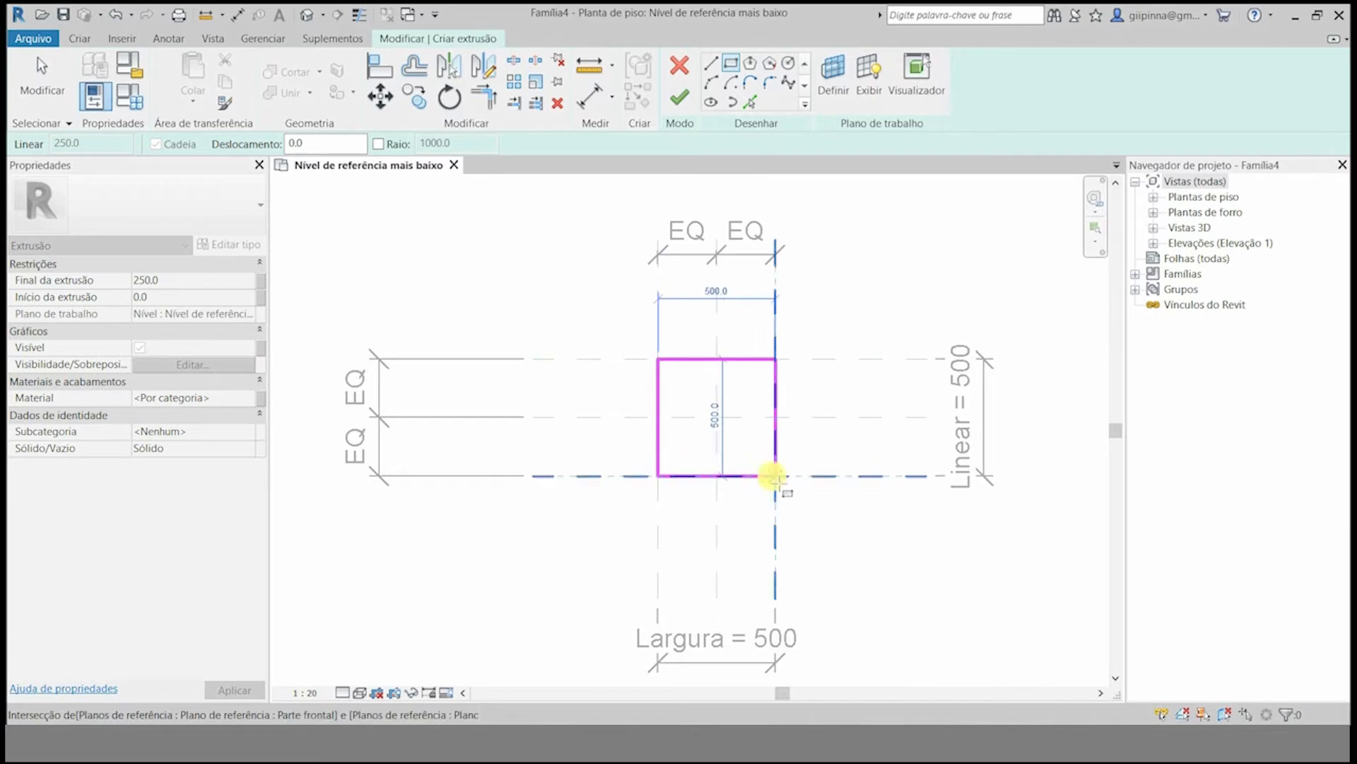
click(775, 475)
click(776, 475)
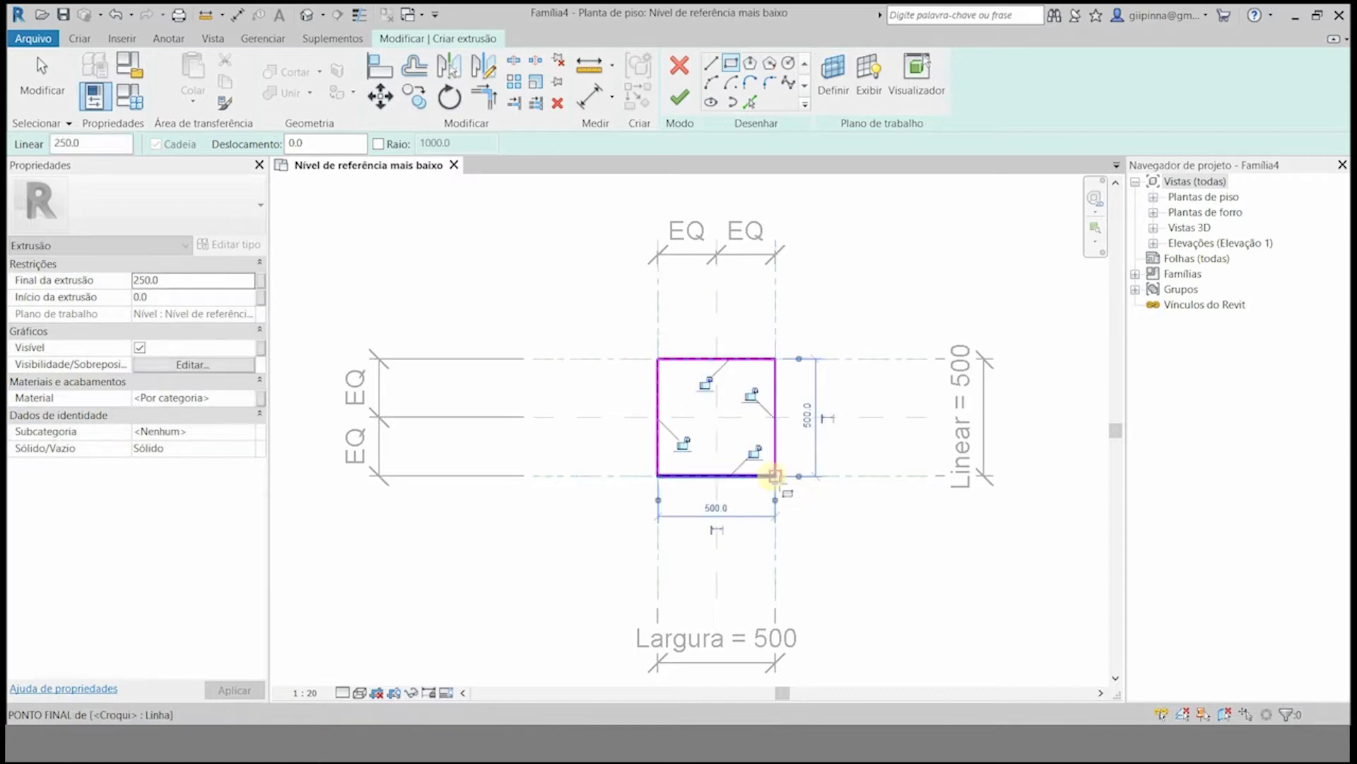
- Lock all four sides of the rectangle to their reference planes and finish the extrusion
click(753, 394)
click(753, 451)
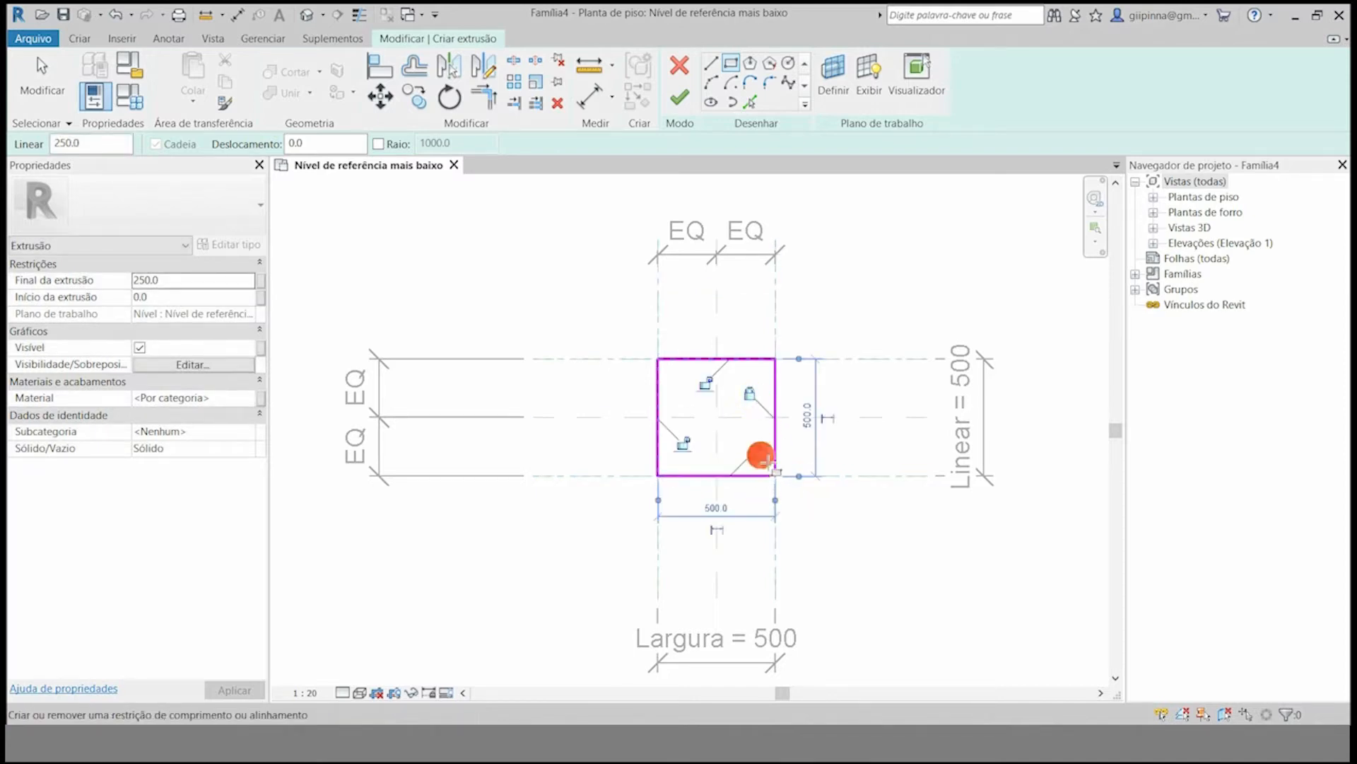
click(682, 444)
click(706, 383)
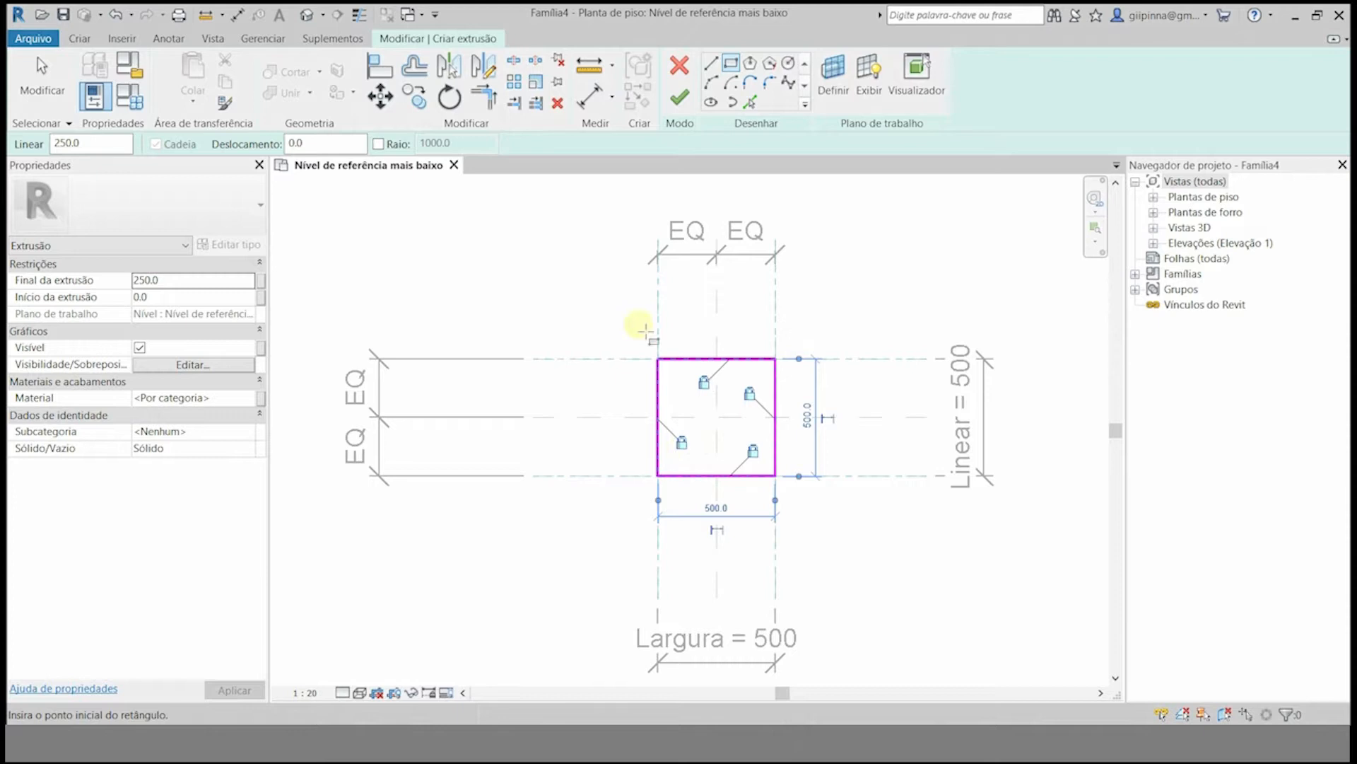
click(680, 98)
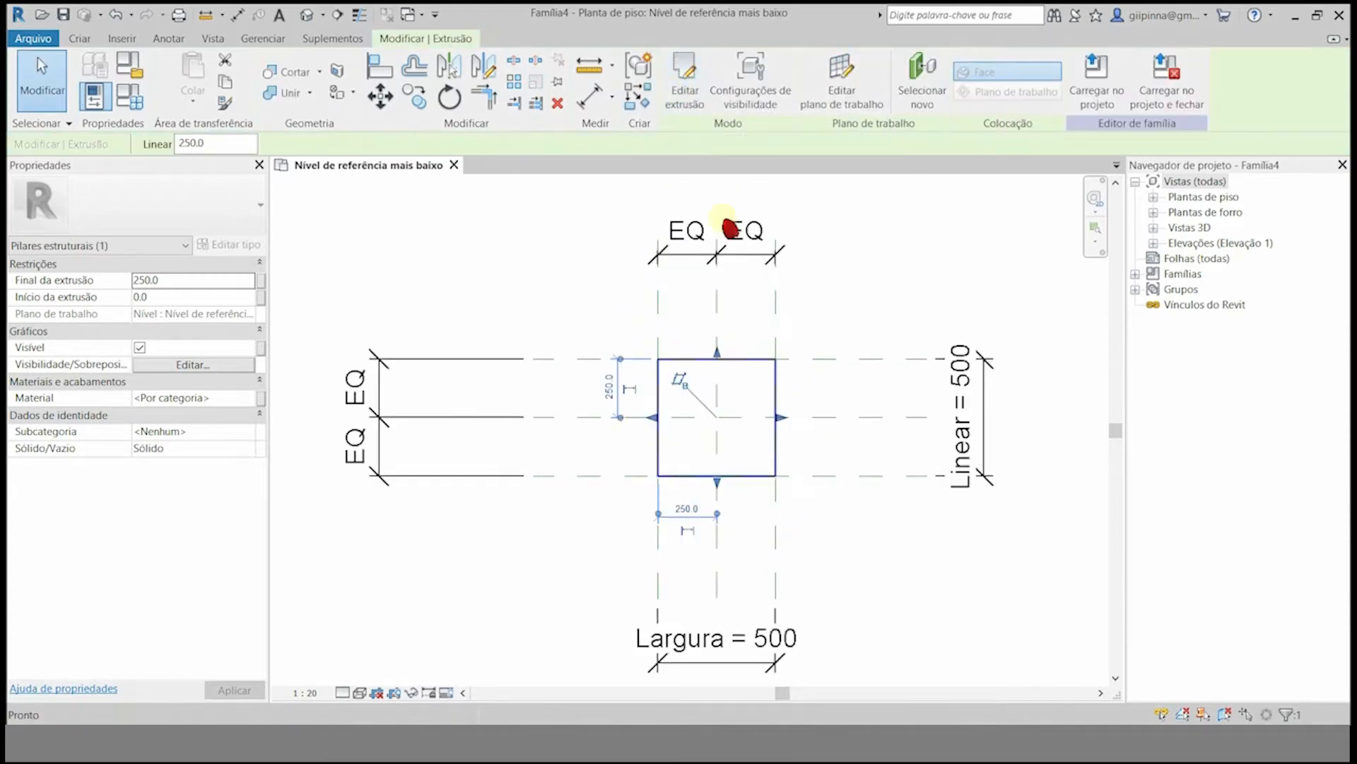
click(774, 371)
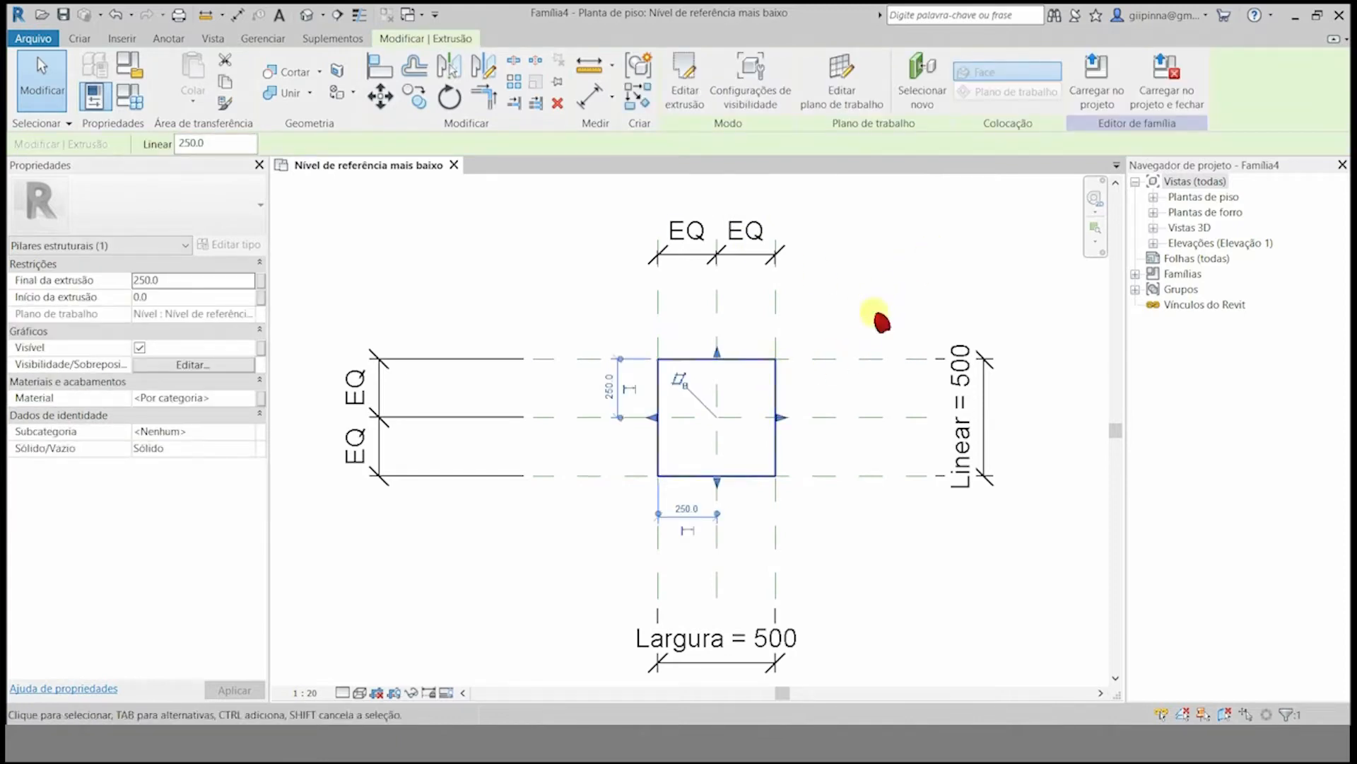
click(882, 322)
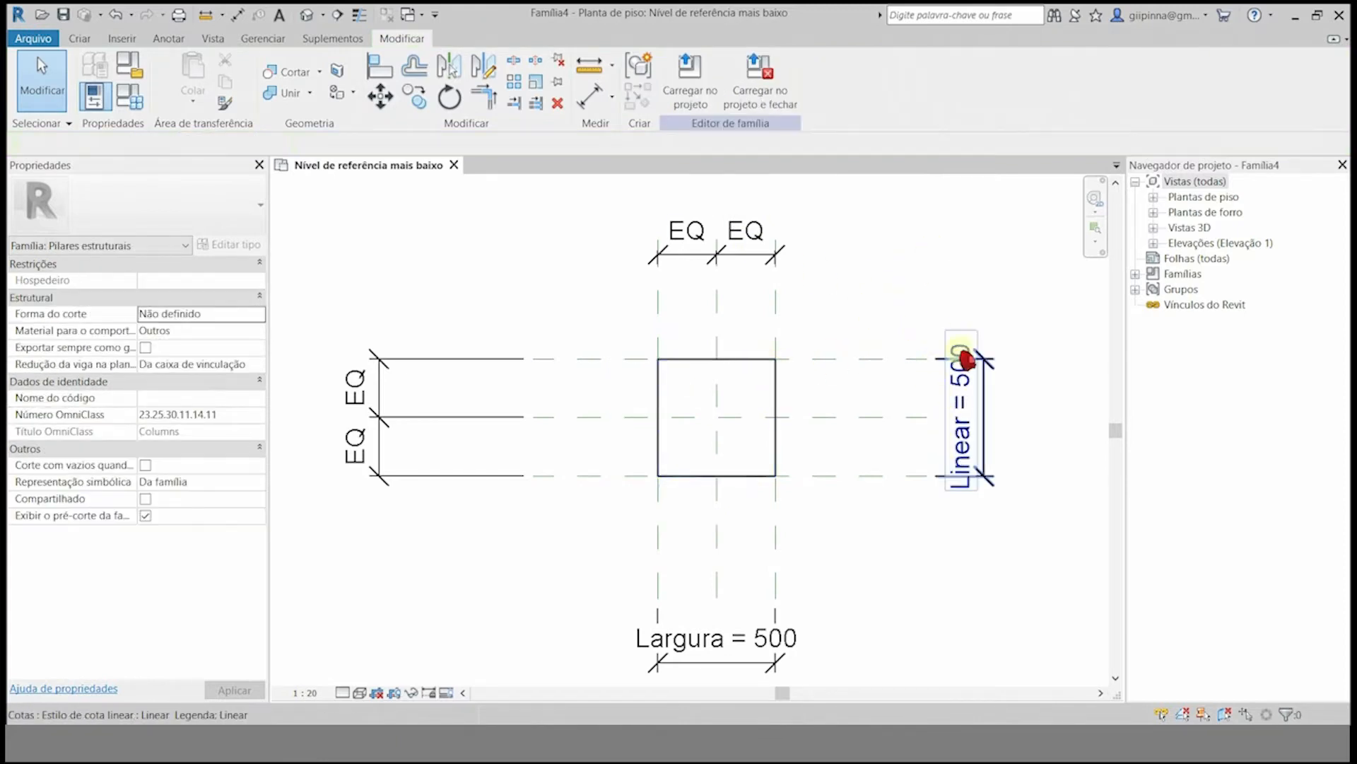
- Change the length format in the project units to centimetres, choose its rounding and accept the settings
key(u)
key(n)
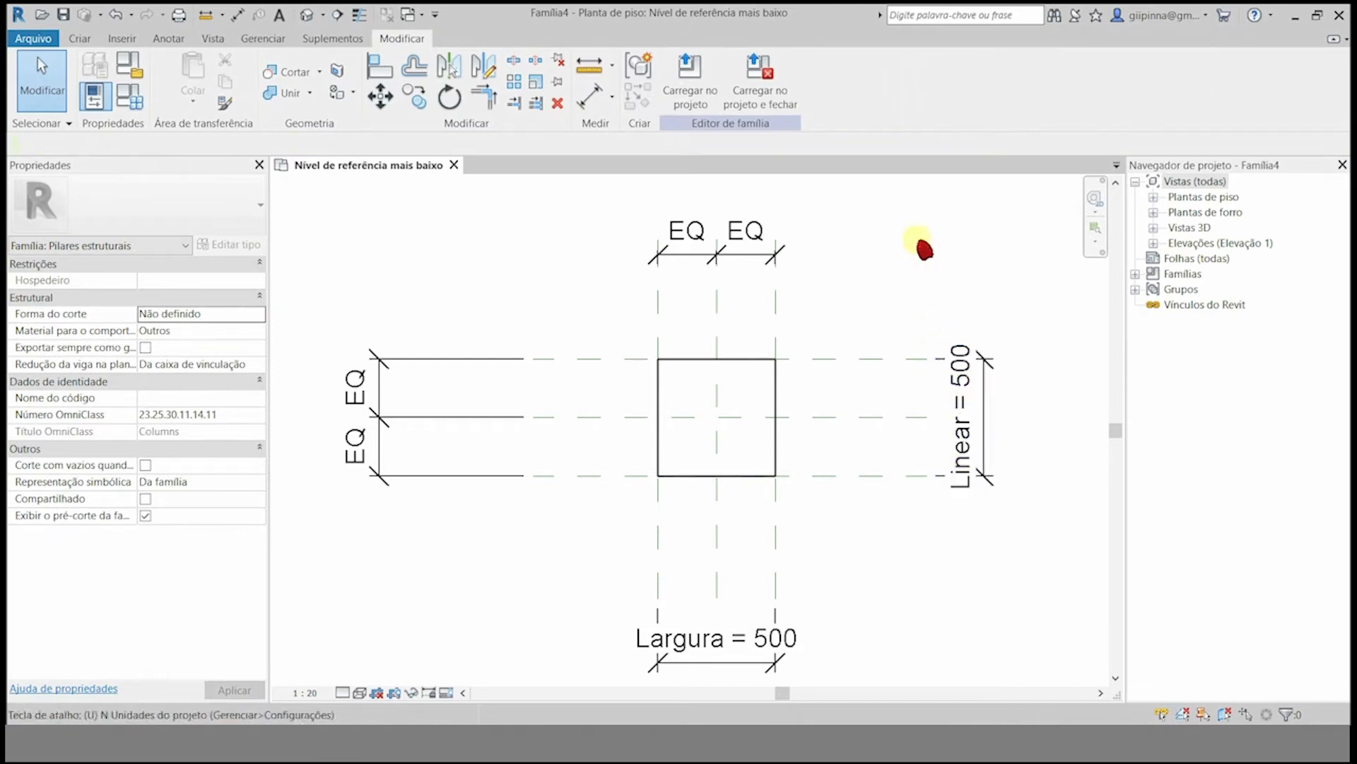
click(778, 254)
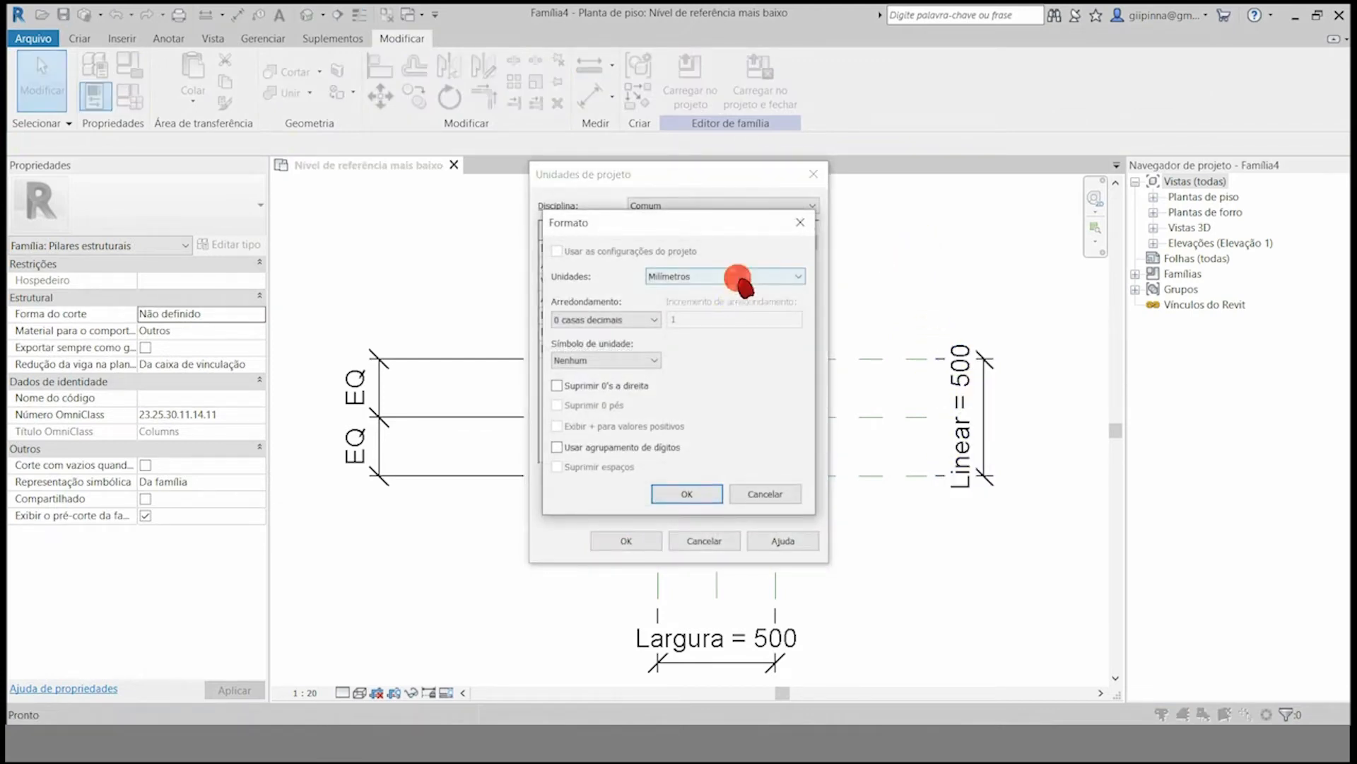
click(735, 277)
click(748, 362)
click(596, 319)
click(577, 340)
click(688, 489)
click(645, 541)
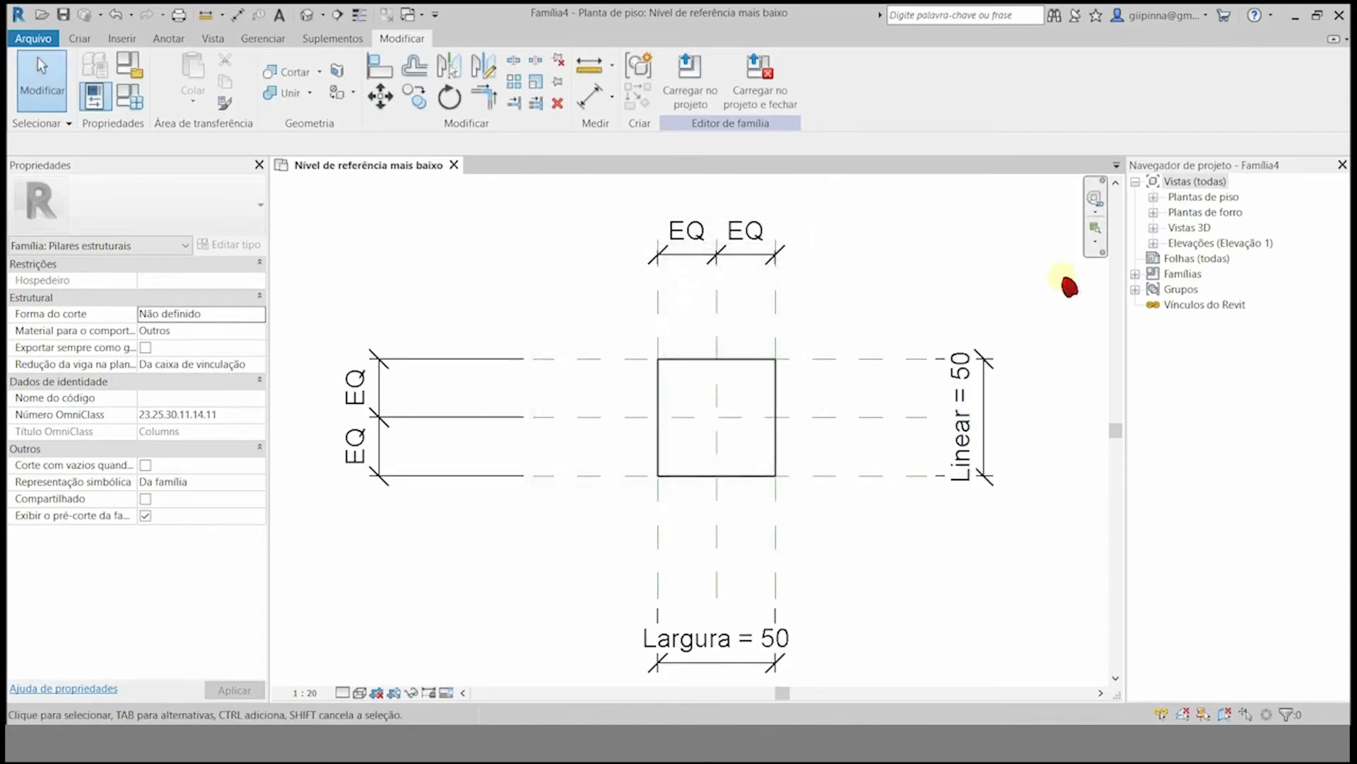
- Open the Parte posterior elevation and display it in a shaded visual style
click(1153, 242)
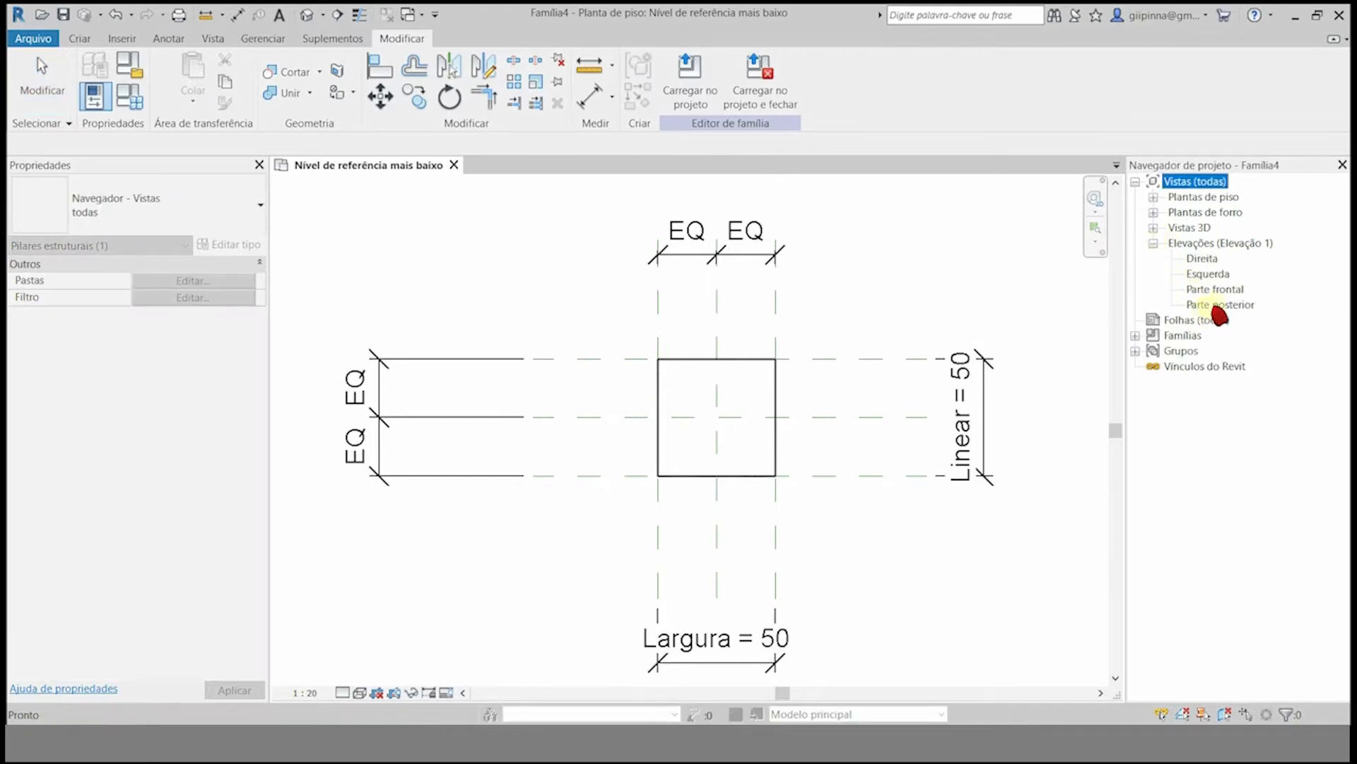
double_click(1217, 305)
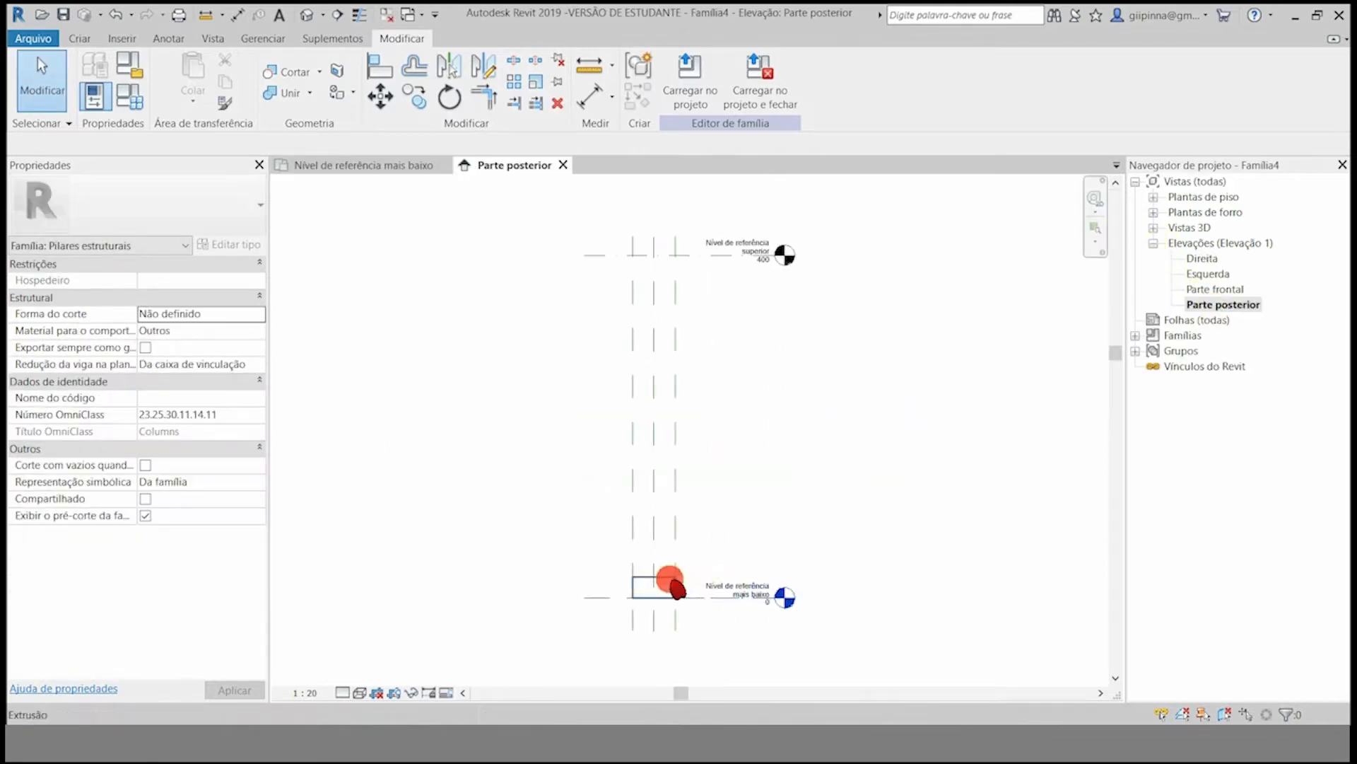
click(675, 587)
click(482, 681)
click(361, 693)
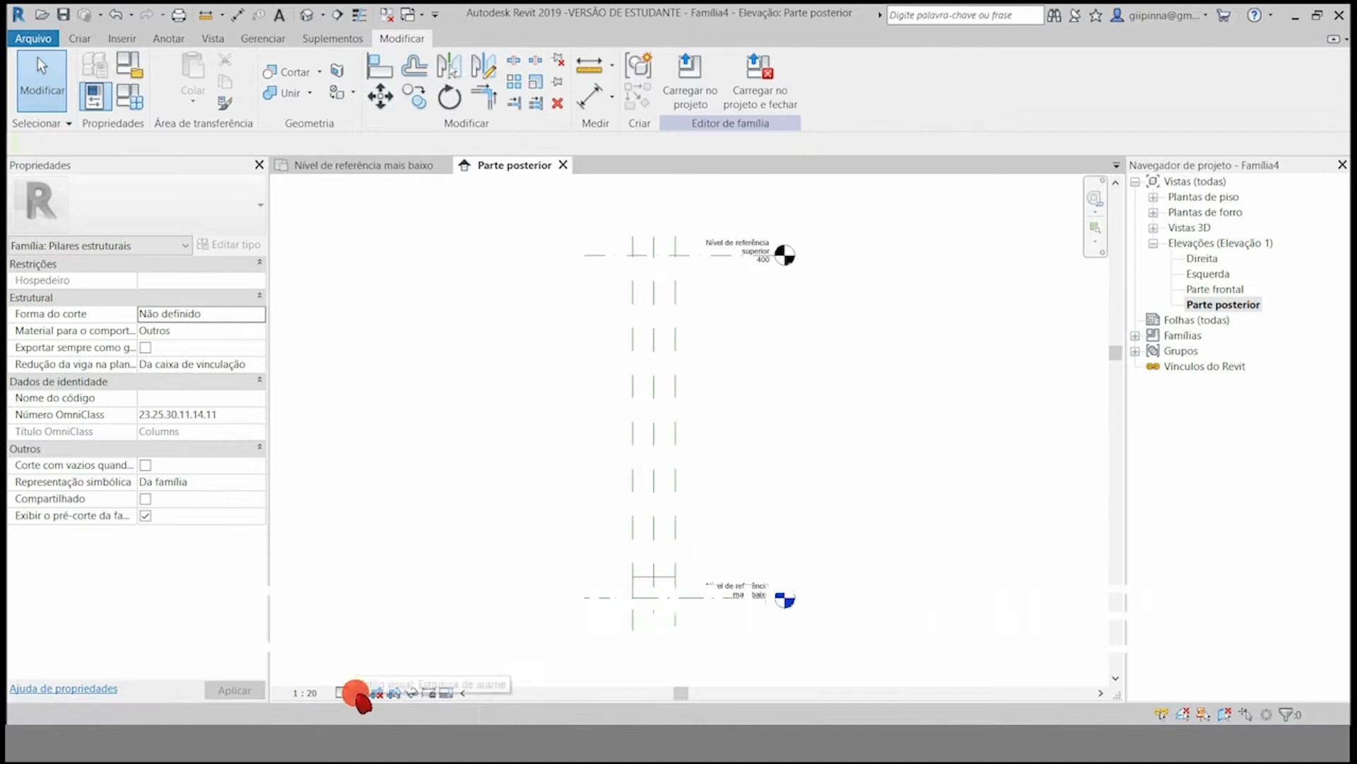
click(394, 630)
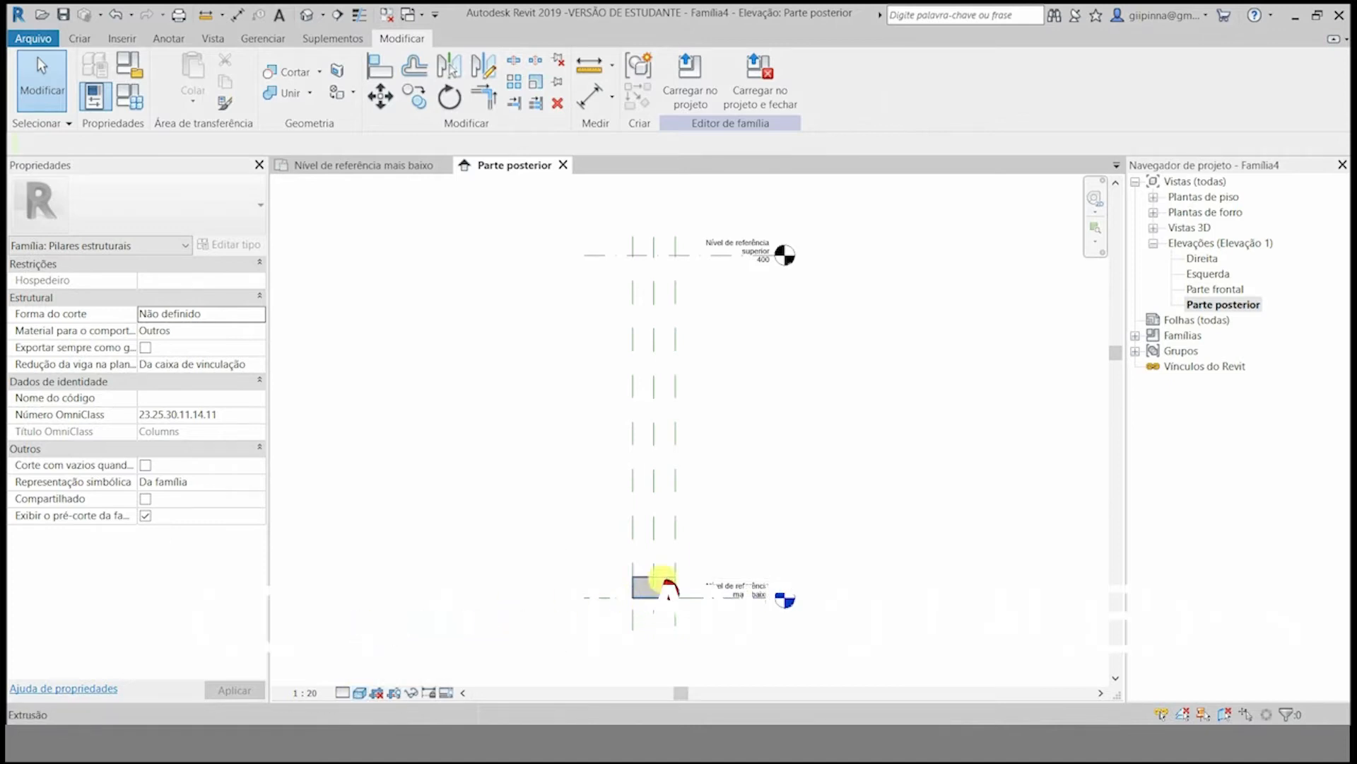
click(672, 592)
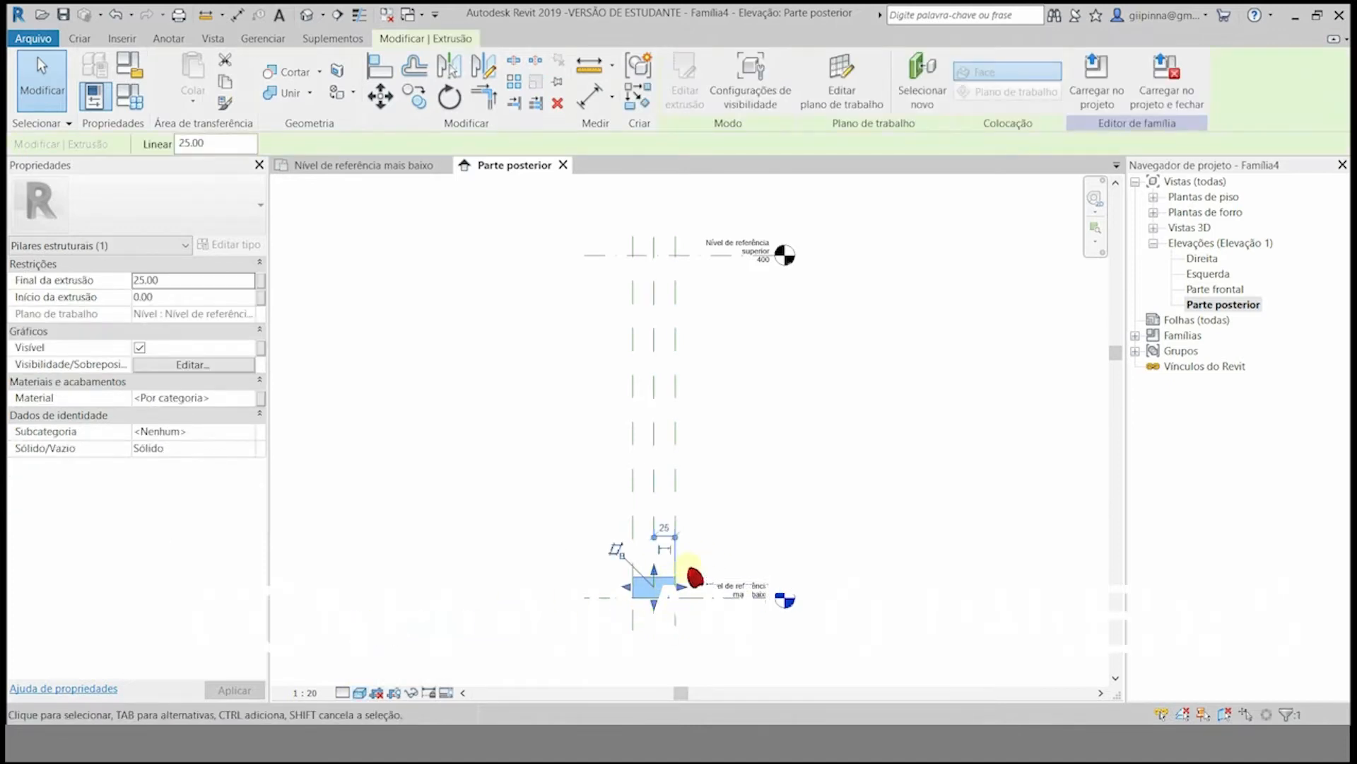
click(695, 584)
click(652, 585)
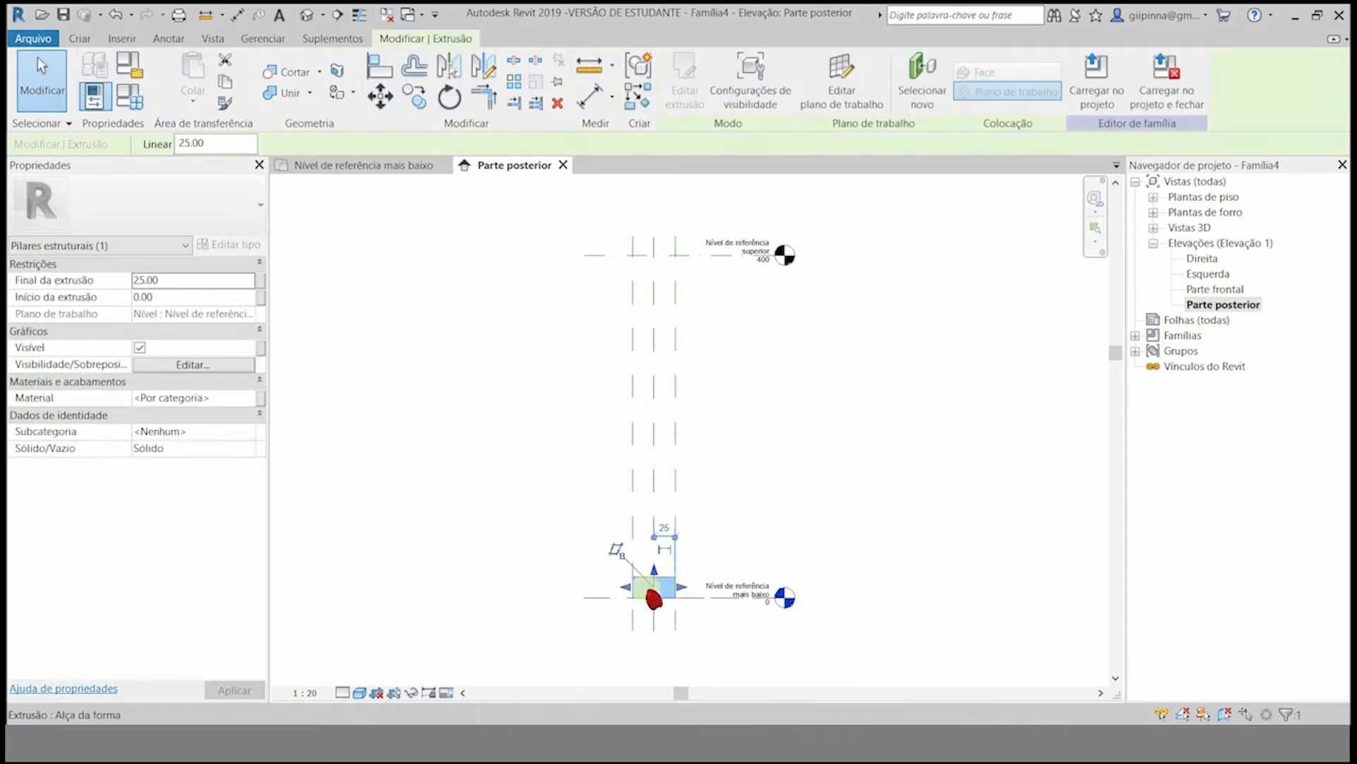
click(155, 280)
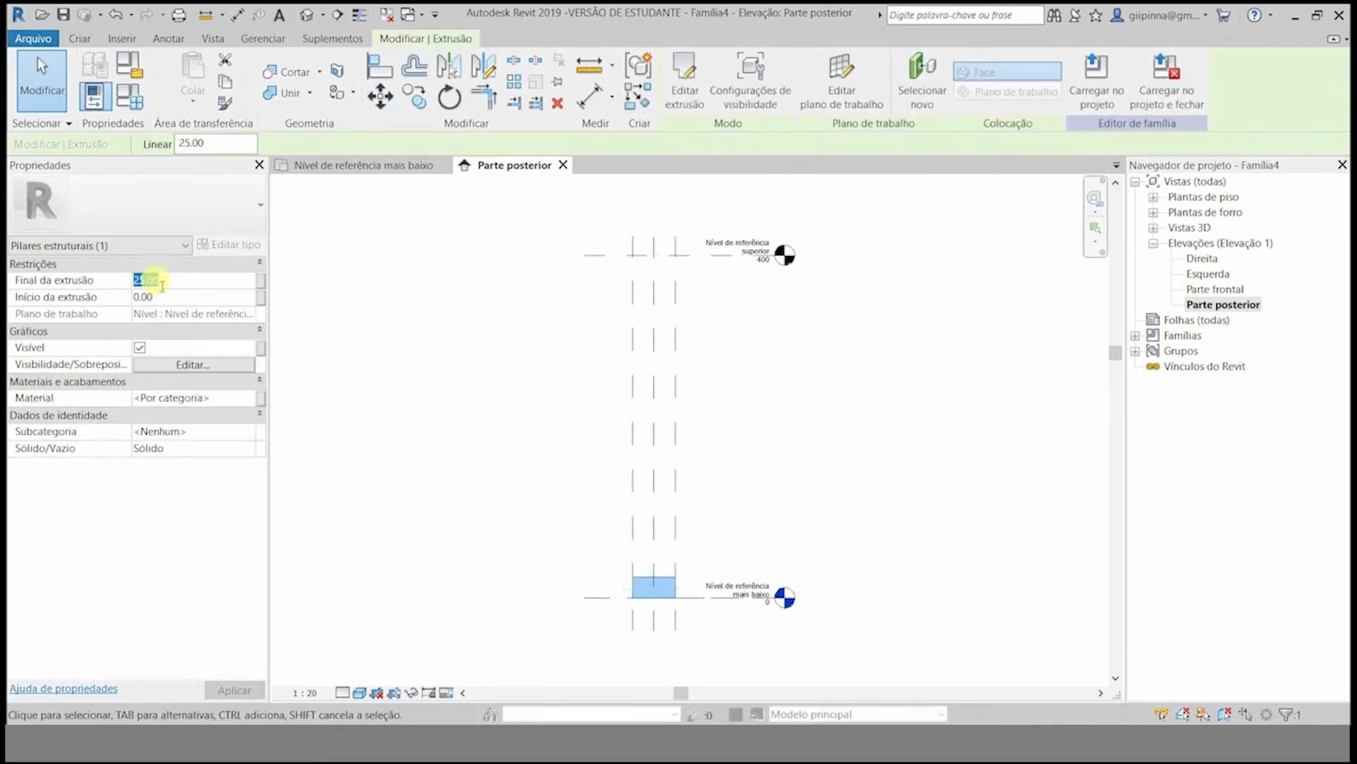
click(776, 460)
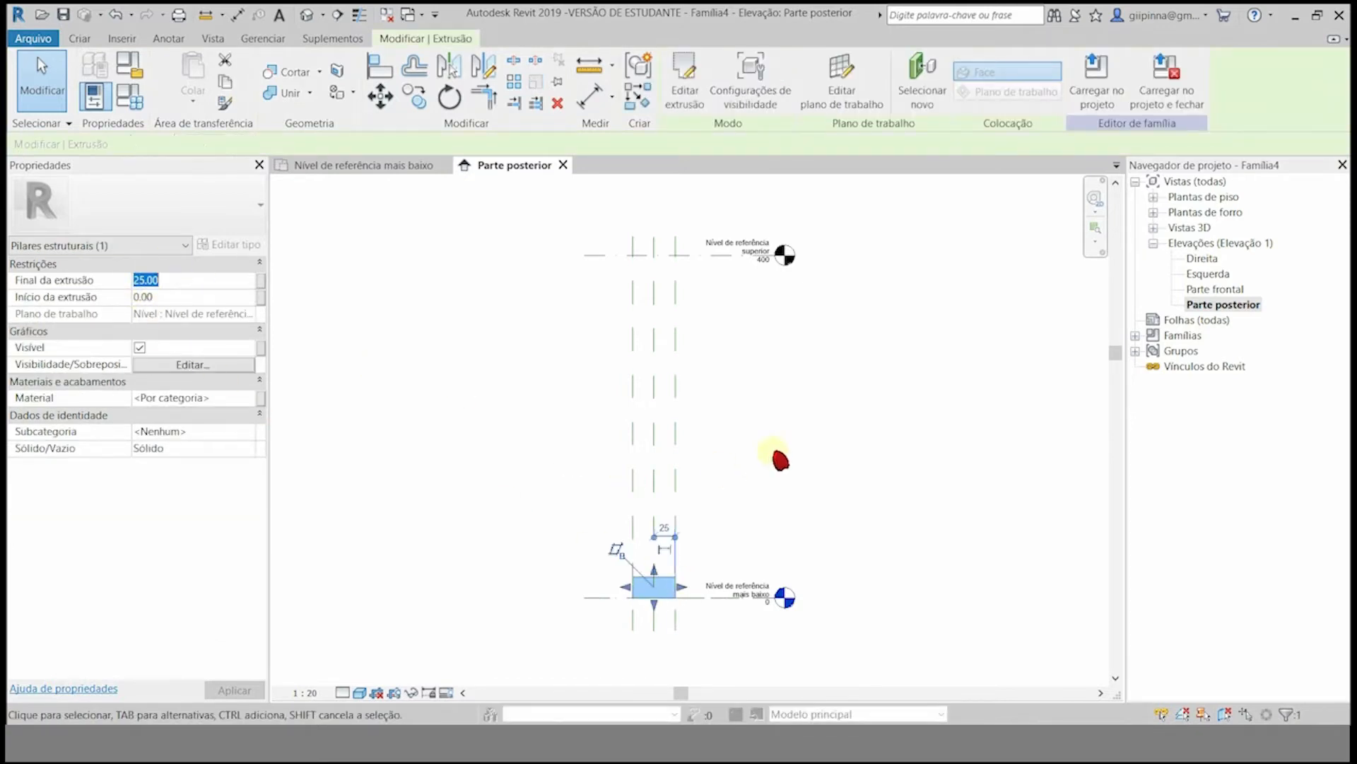
- Stretch the top face of the column extrusion up to the upper reference level at 400 cm
click(668, 591)
drag(654, 570, 654, 255)
scroll(668, 250, up, 3)
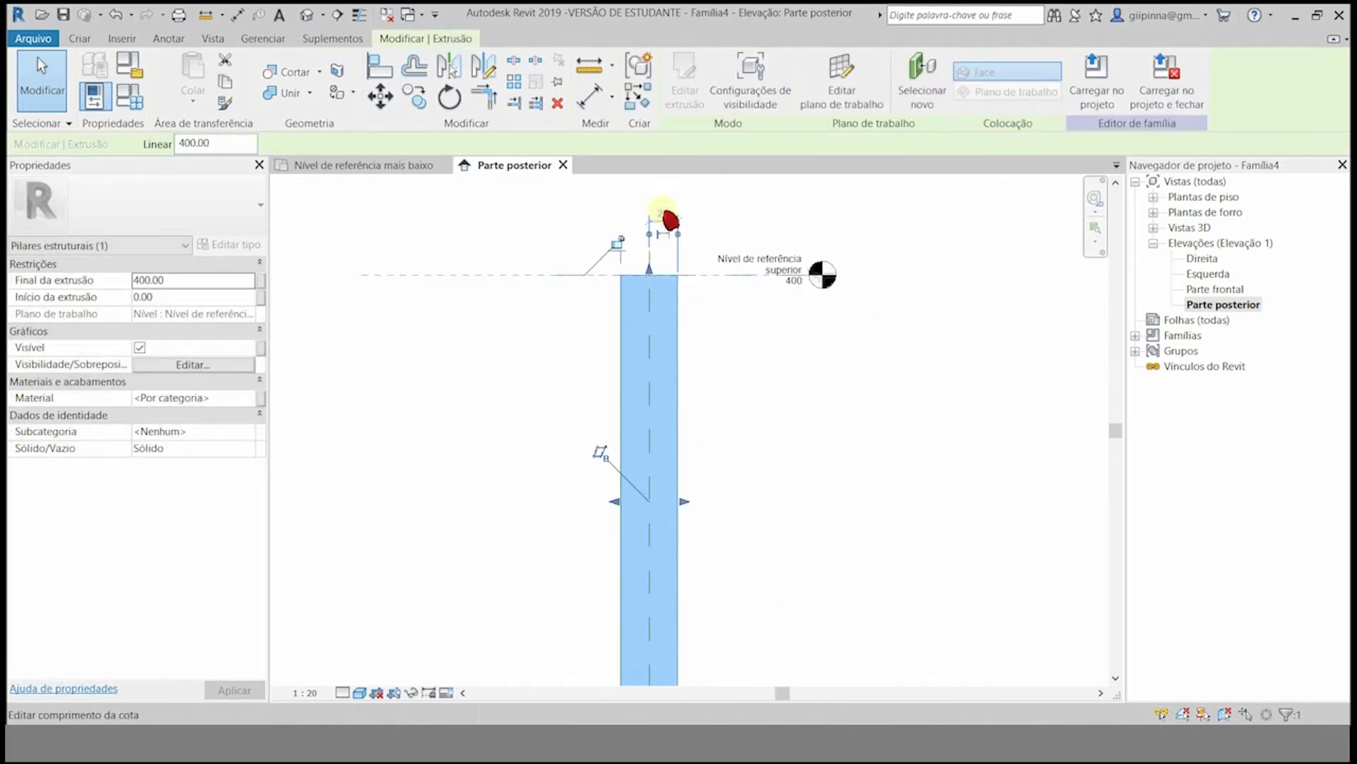
- Lock the column extrusion's top face to the upper reference level
scroll(668, 219, down, 2)
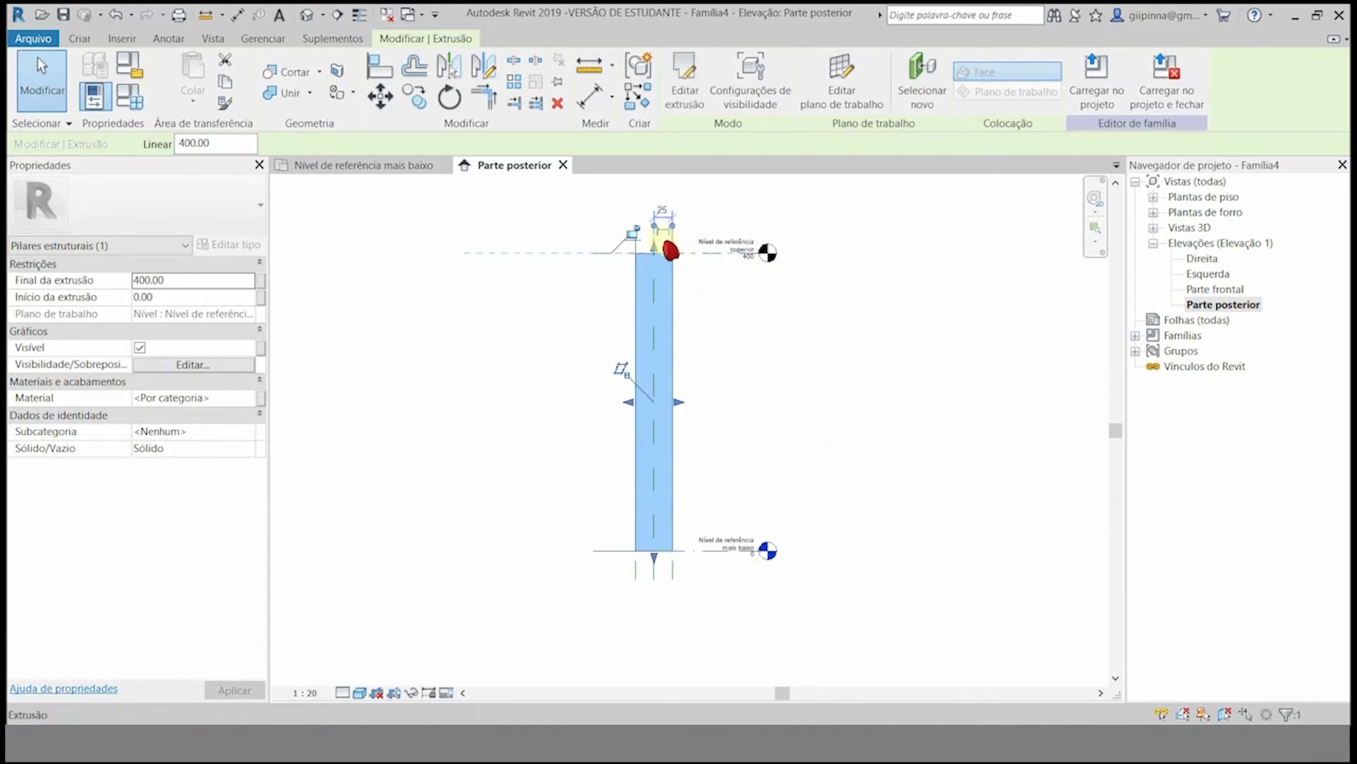
scroll(661, 240, up, 3)
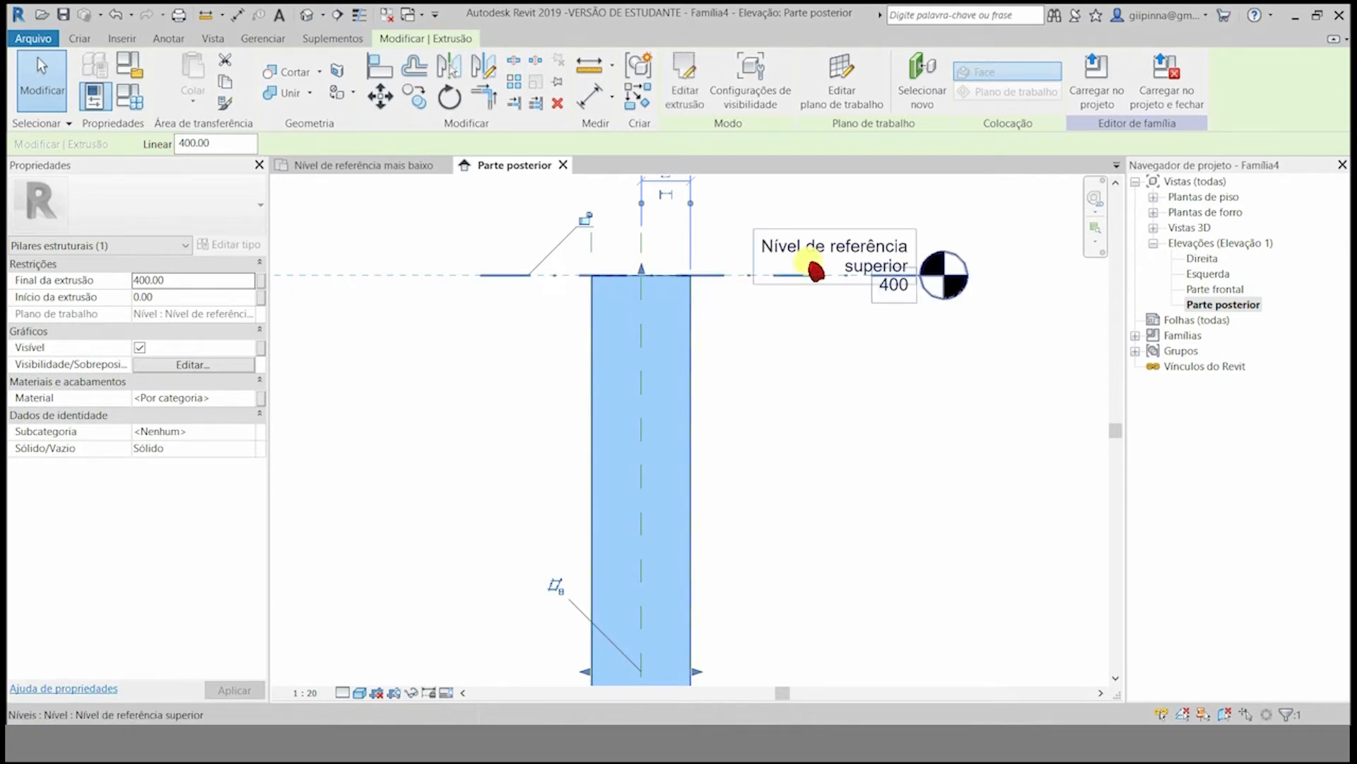
click(587, 227)
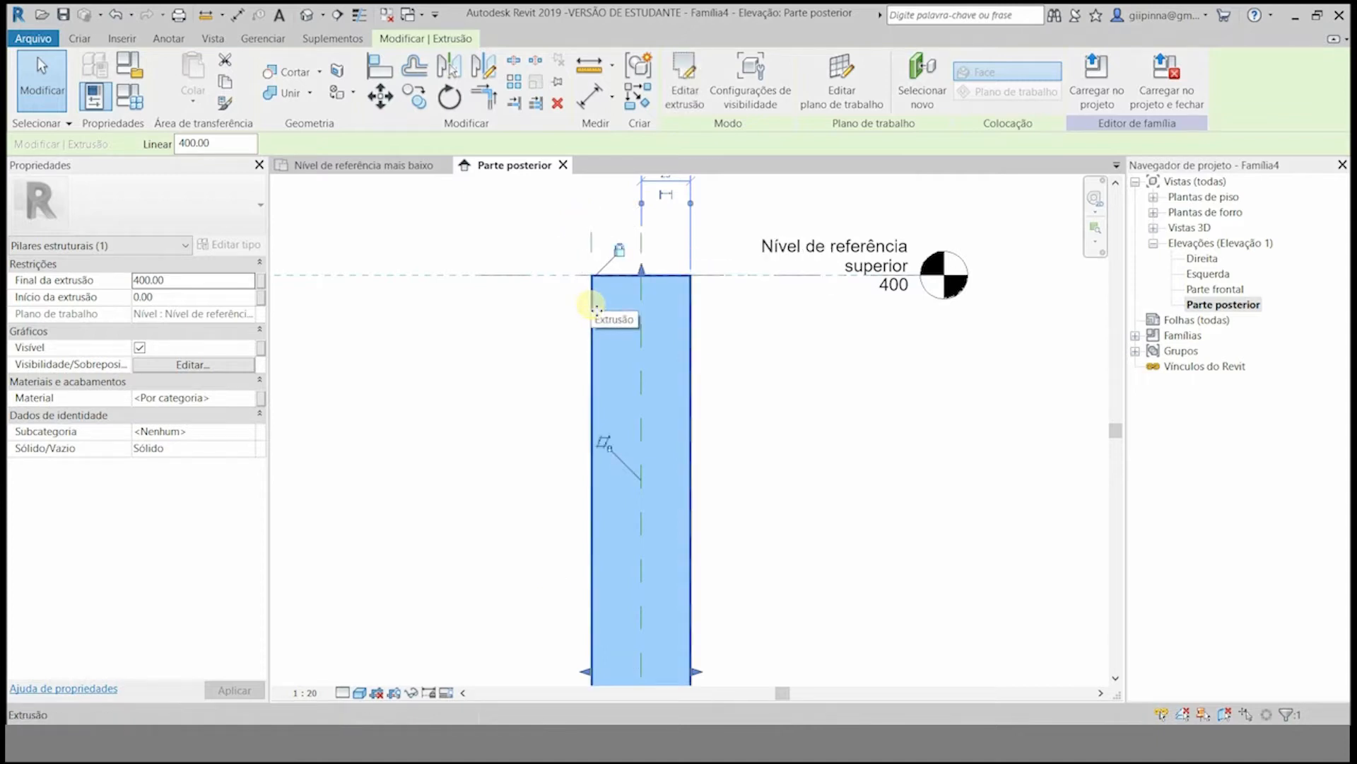
click(813, 399)
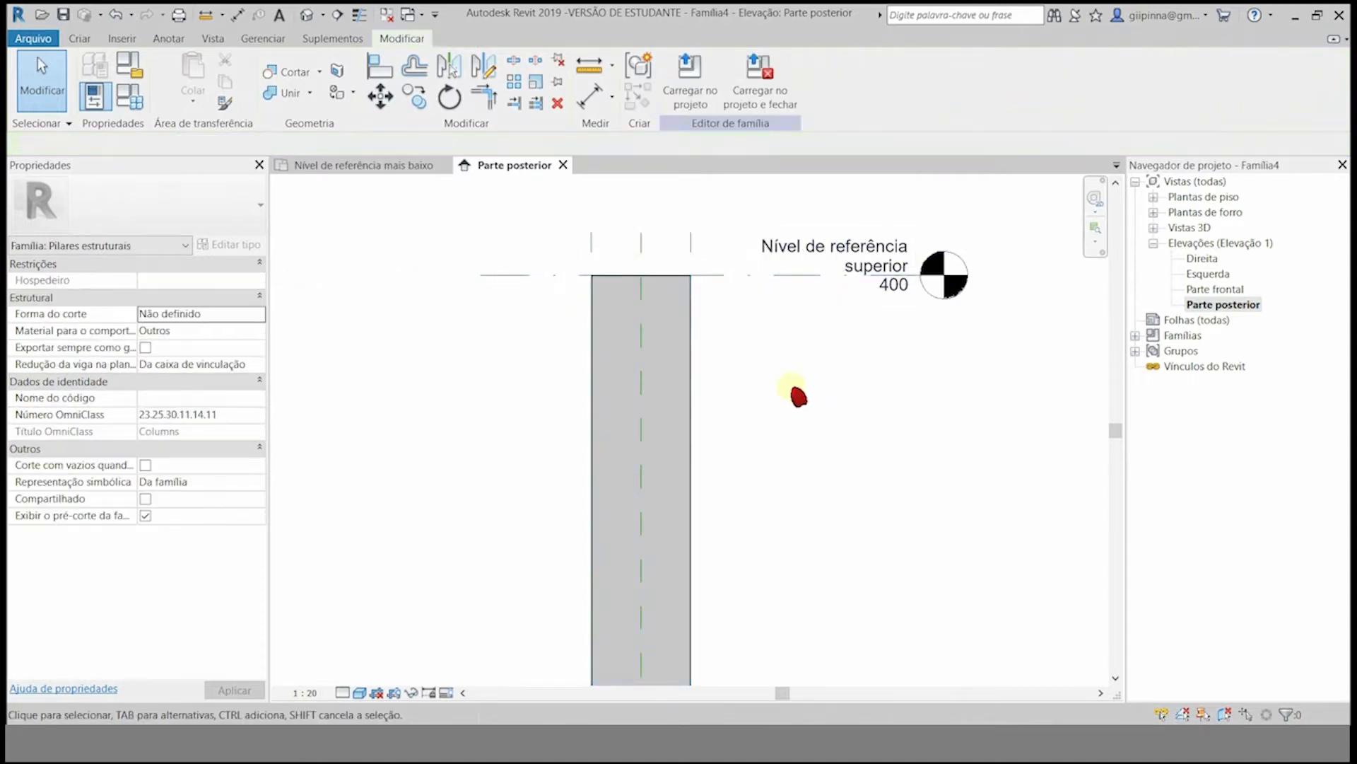
- Display the whole column in 3D view Vista 1 and return to the Nível de referência mais baixo floor plan
scroll(734, 366, down, 3)
click(1154, 228)
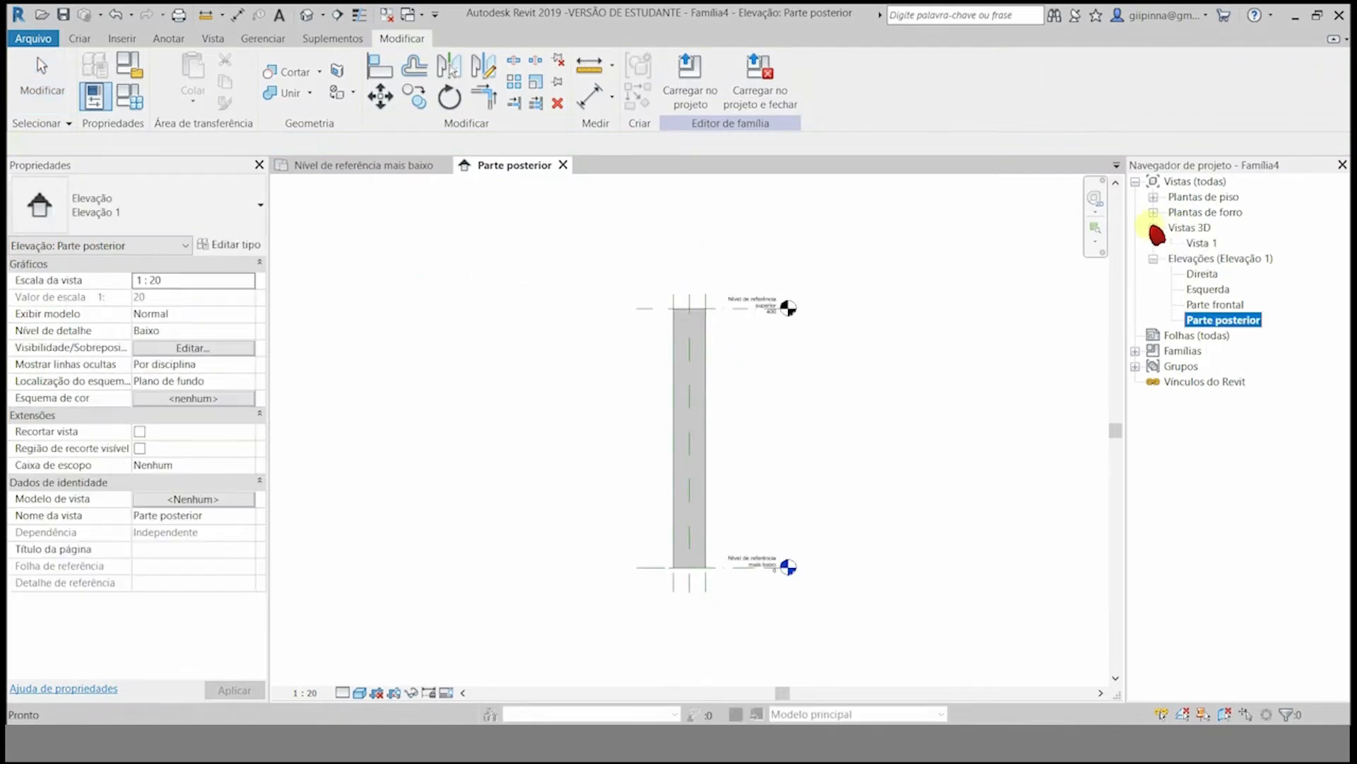
double_click(1194, 244)
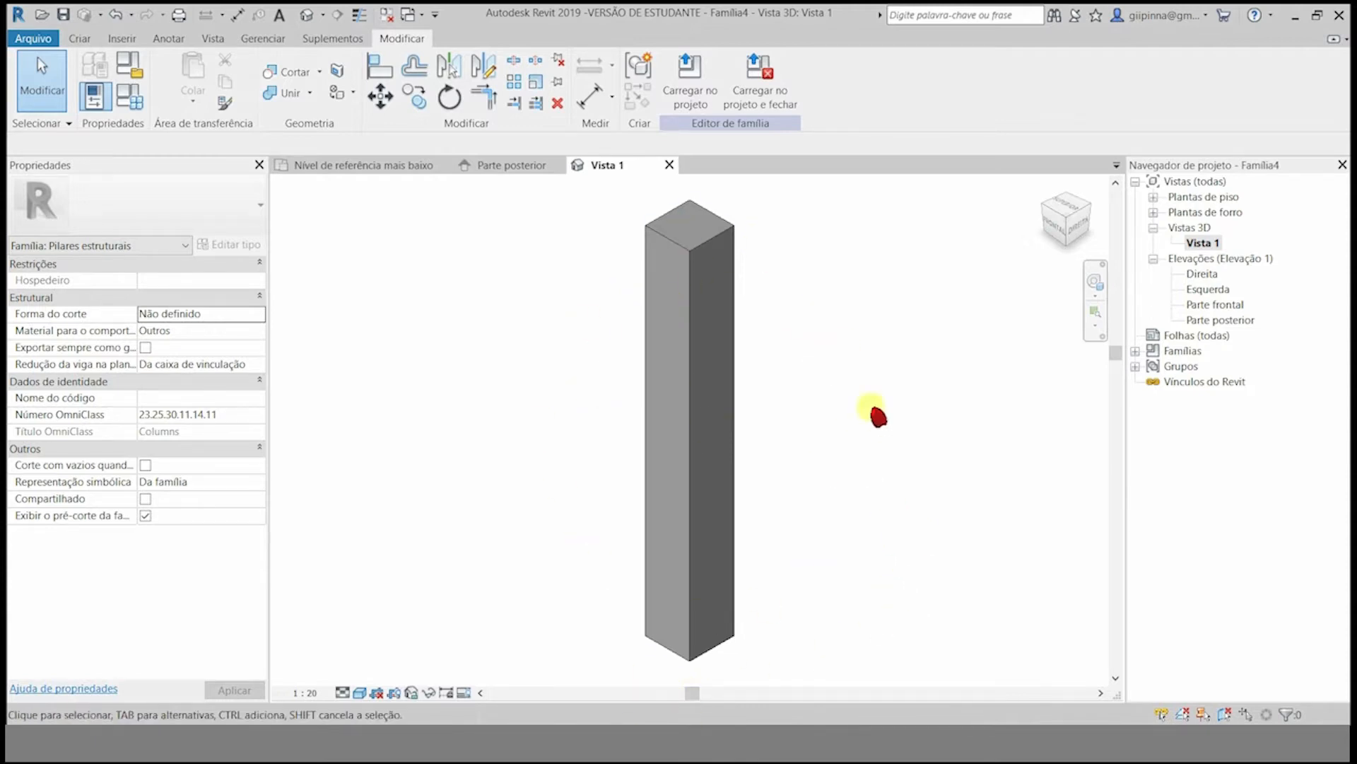
double_click(1202, 196)
double_click(1216, 211)
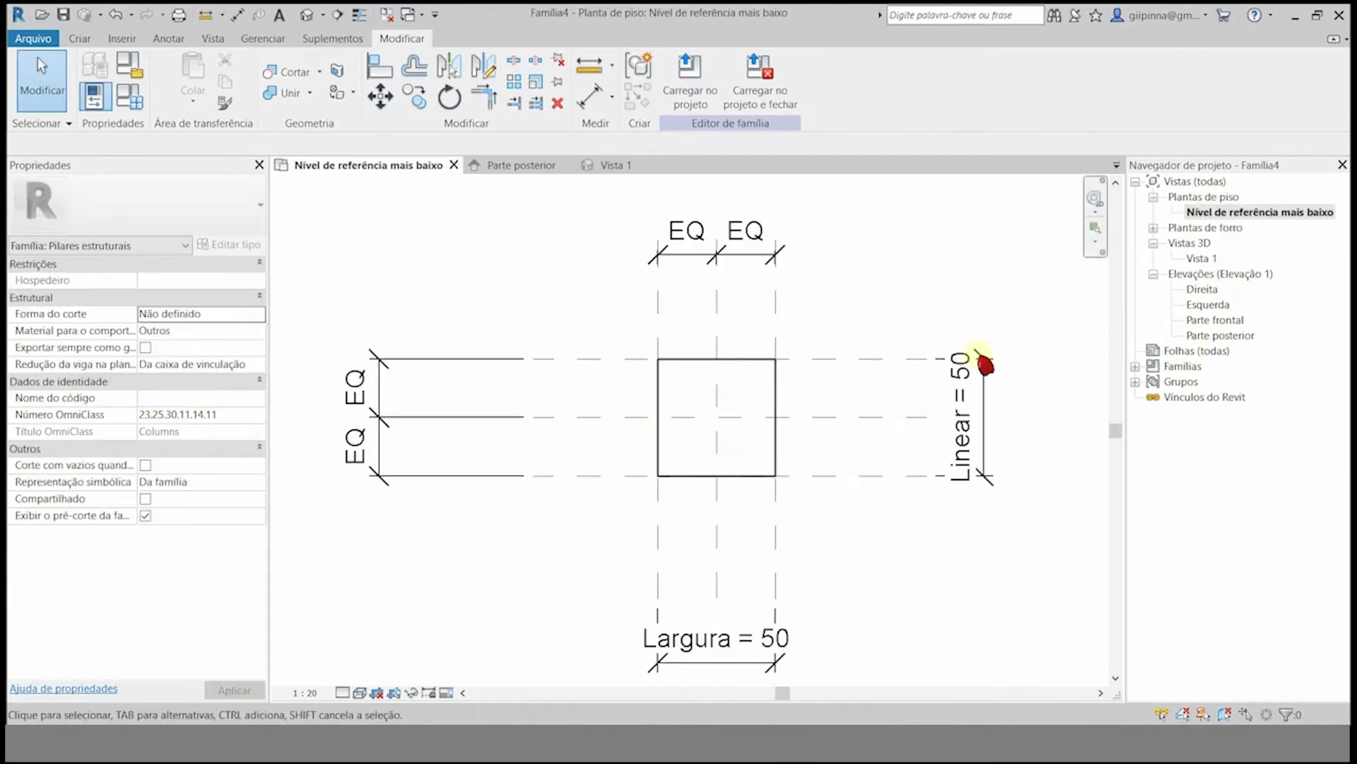
- Set the Largura dimension to 80 cm to test how the column profile responds
click(760, 651)
click(732, 643)
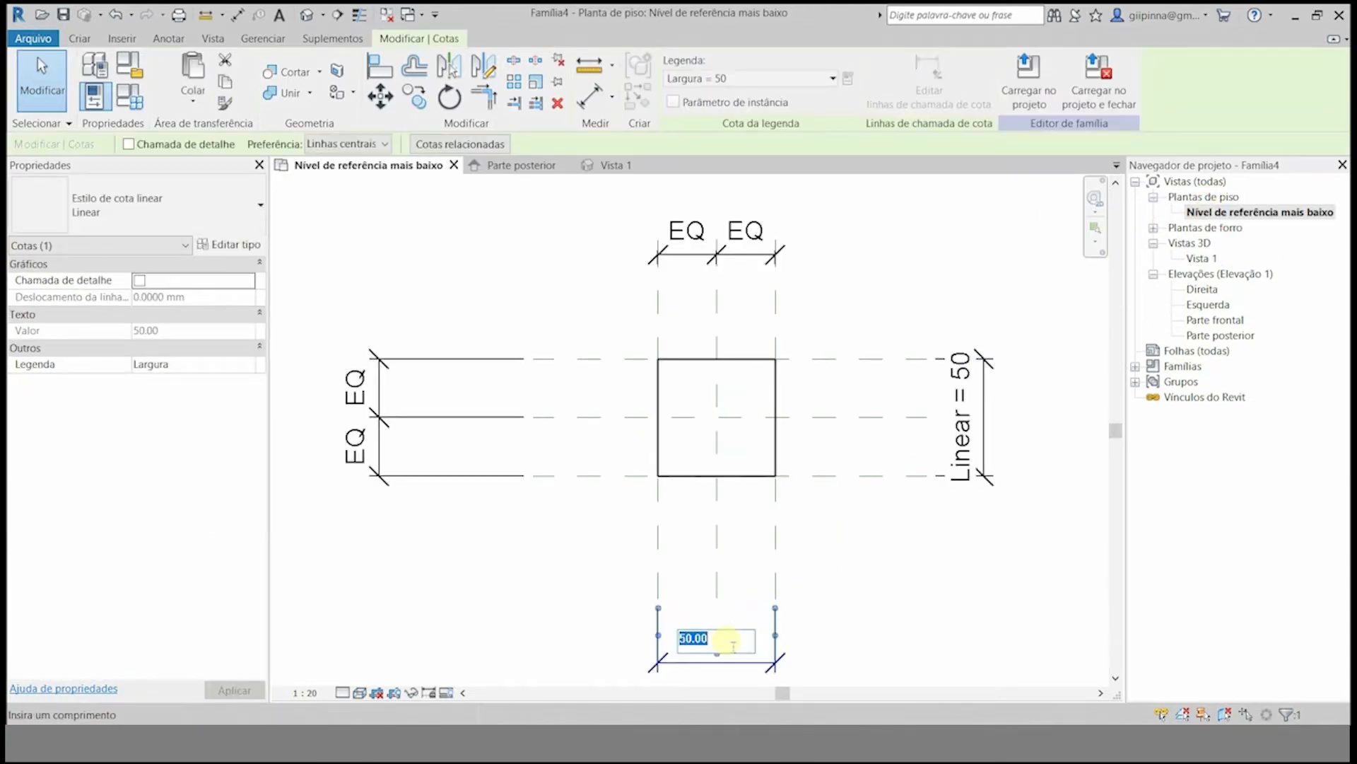
text(80)
key(Return)
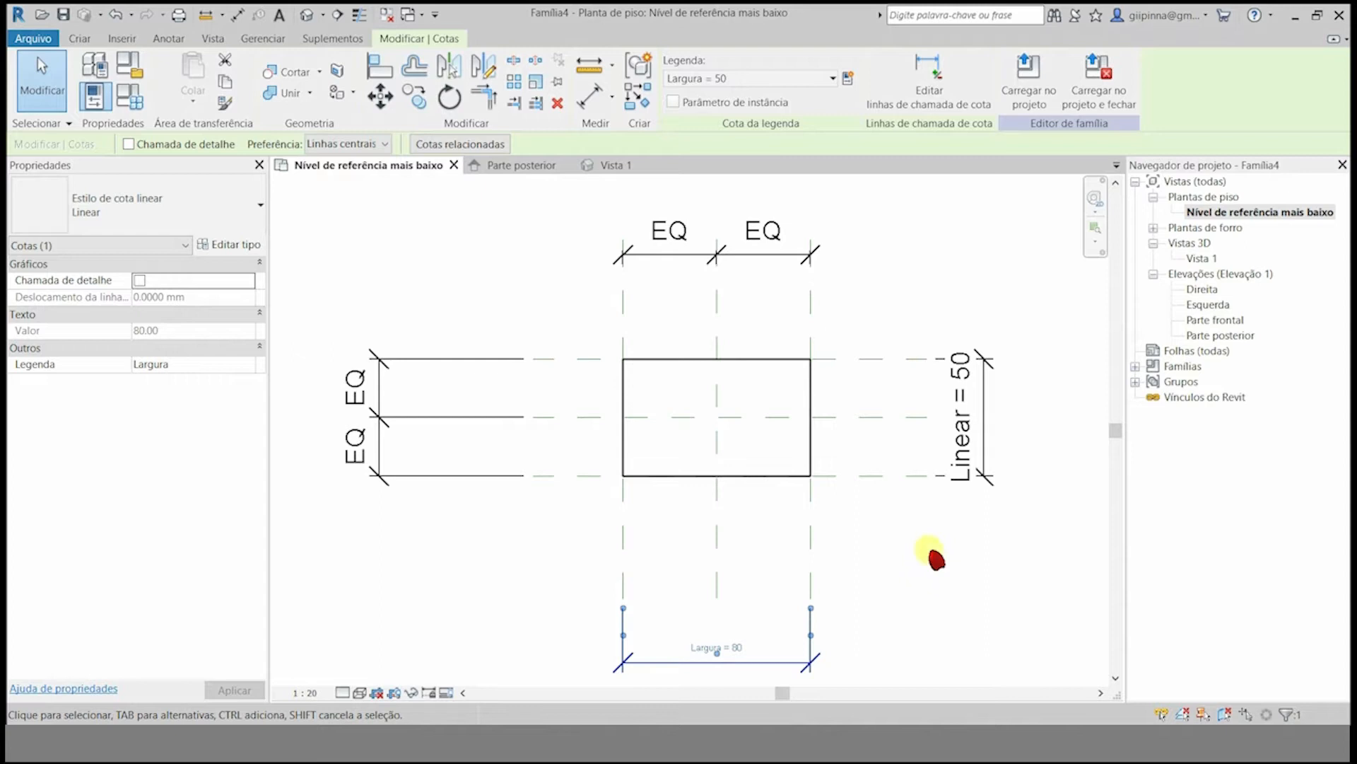
click(937, 558)
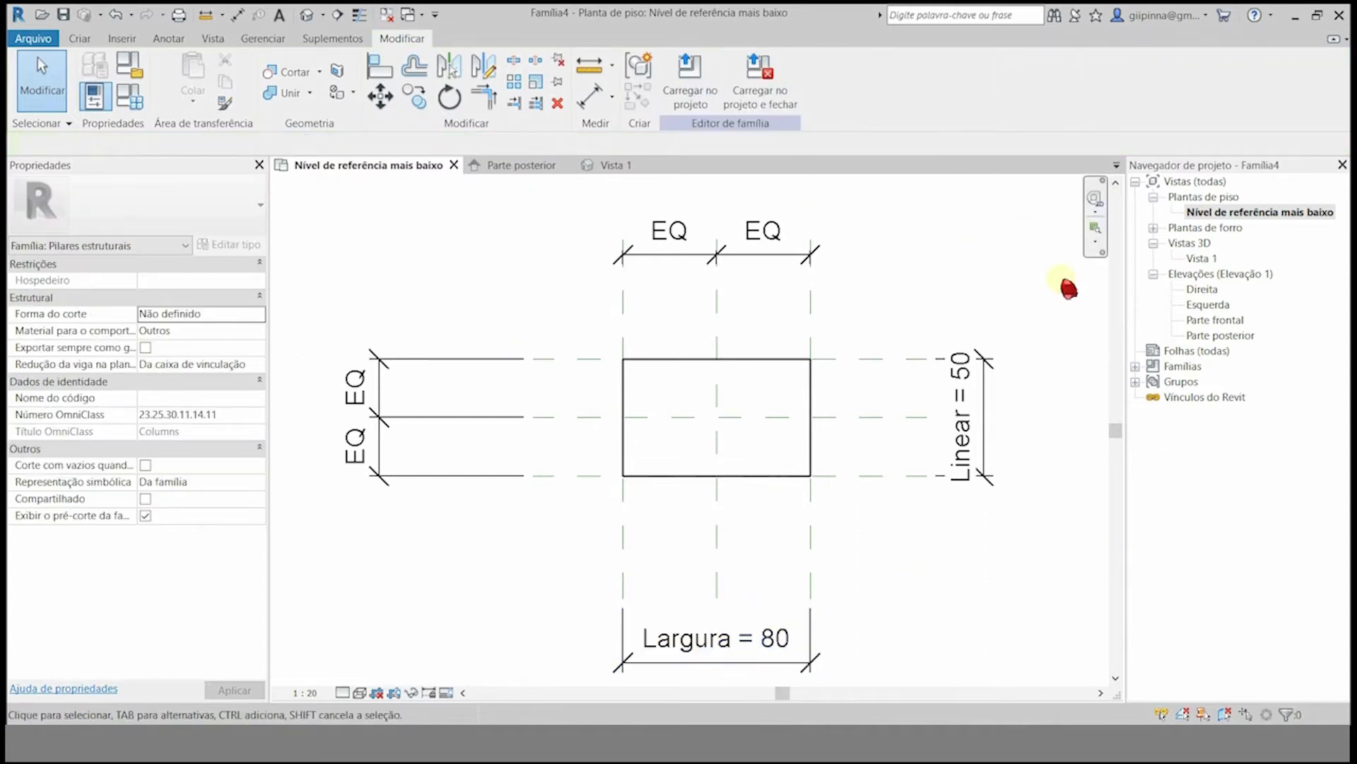
- Set the Largura dimension of the column profile to 30 cm
click(780, 640)
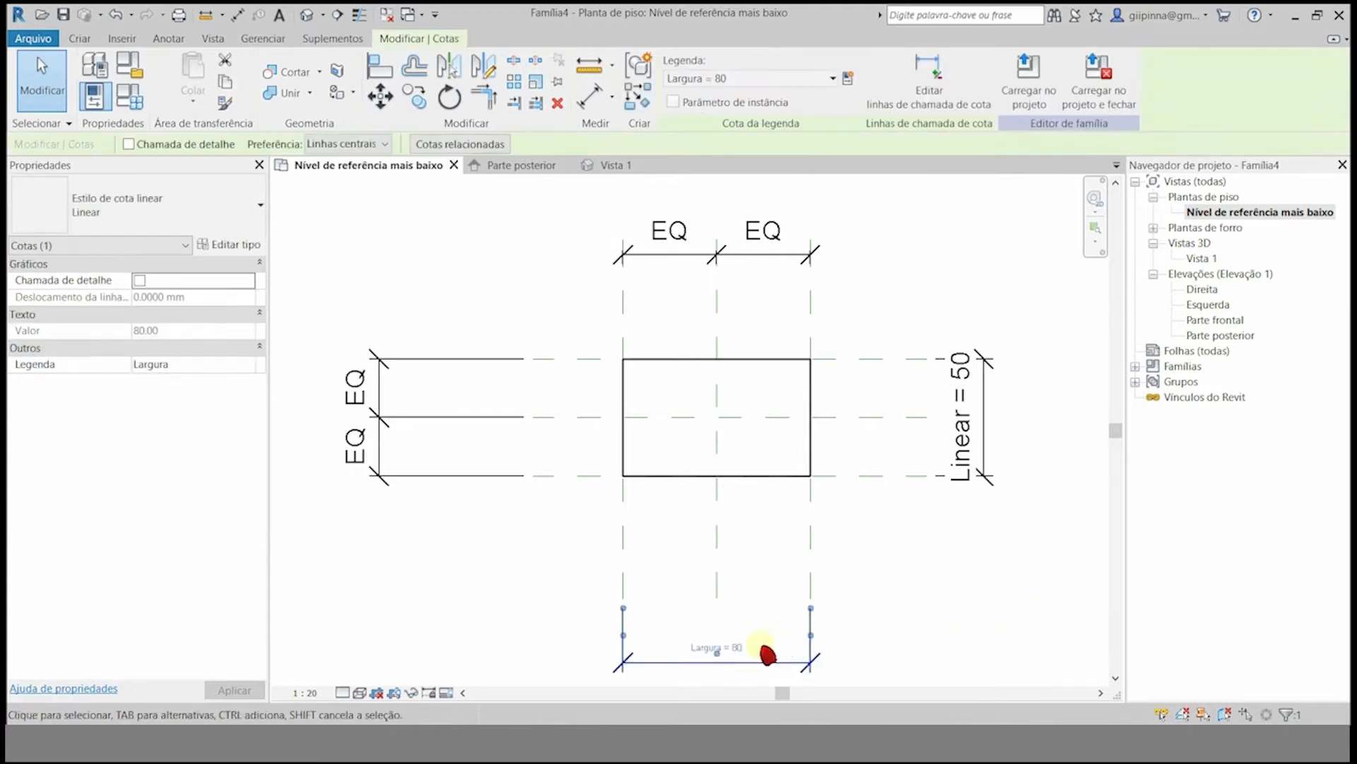
click(736, 640)
text(30)
key(Return)
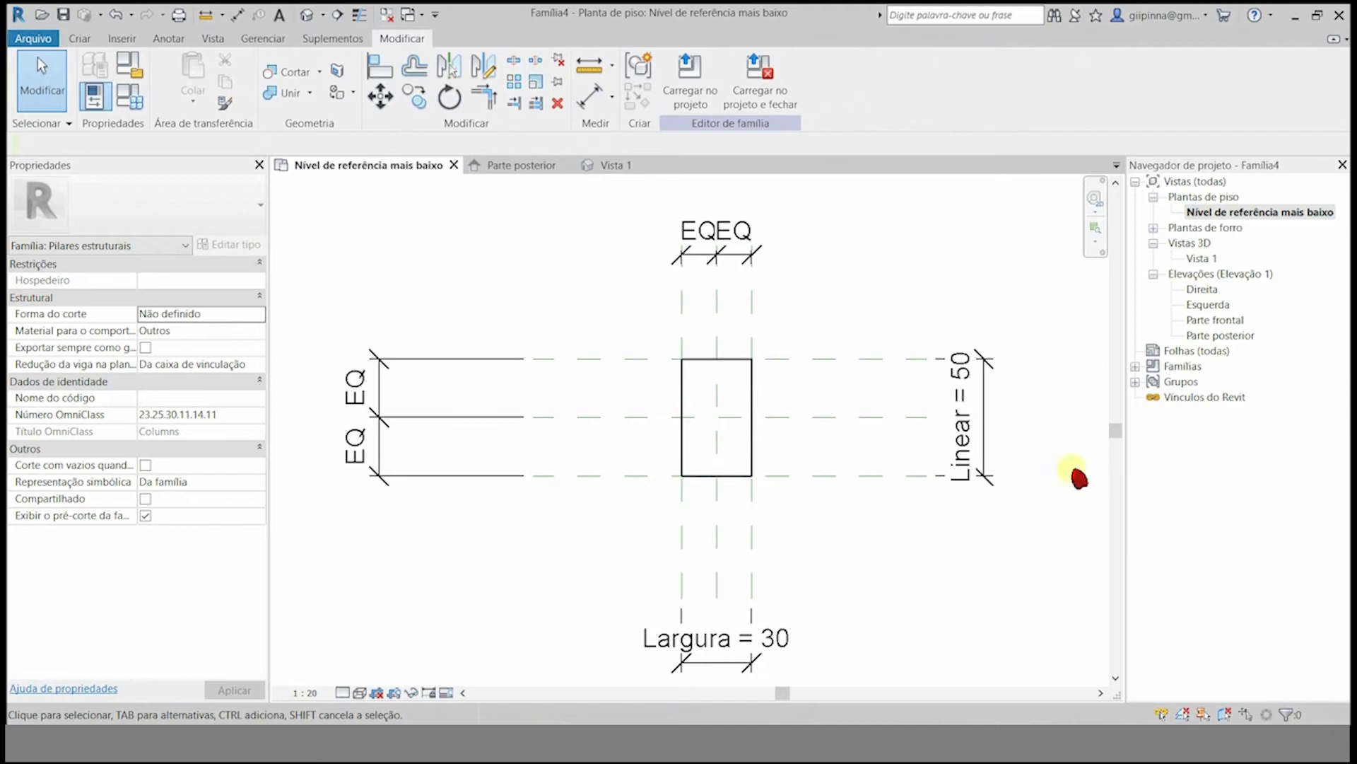
- Delete the Largura and Linear labelled dimensions from the plan, keeping the EQ dimensions
click(741, 672)
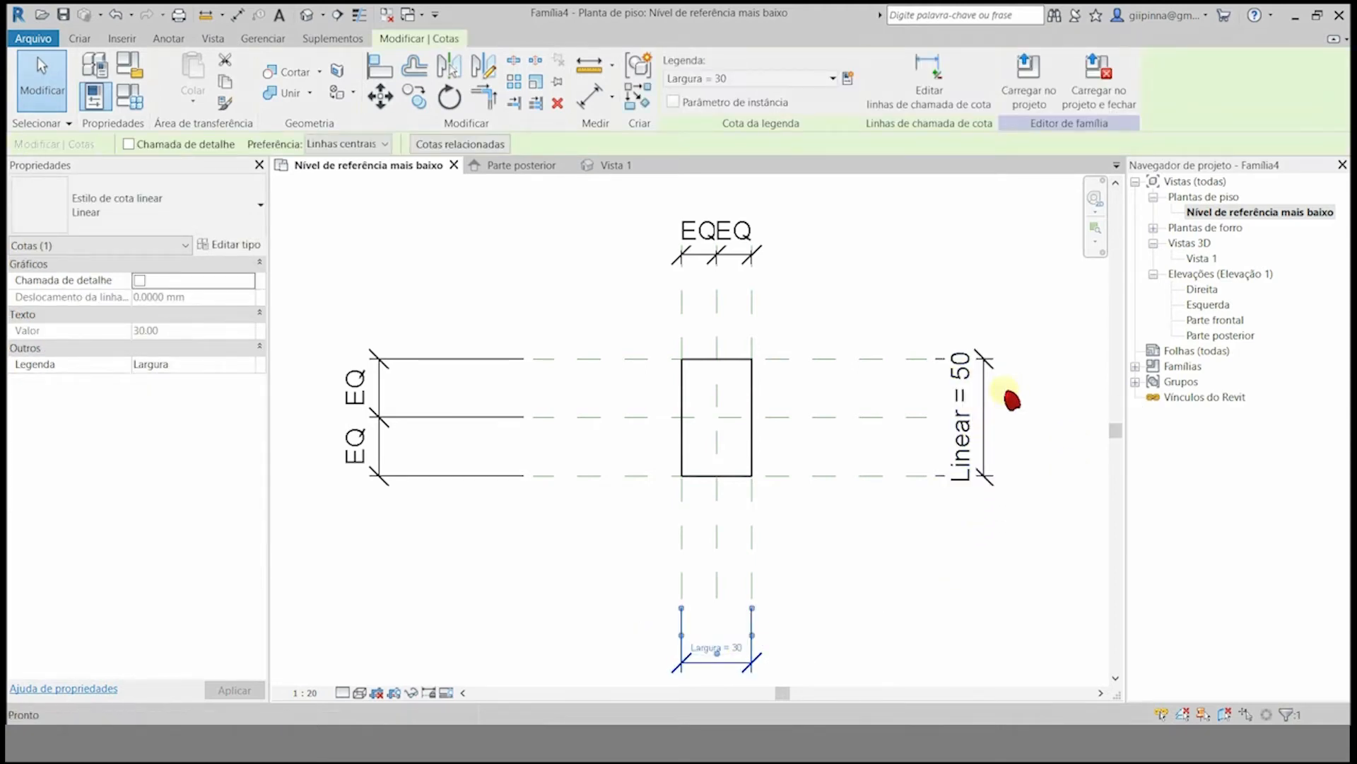
key(Delete)
click(985, 391)
key(Delete)
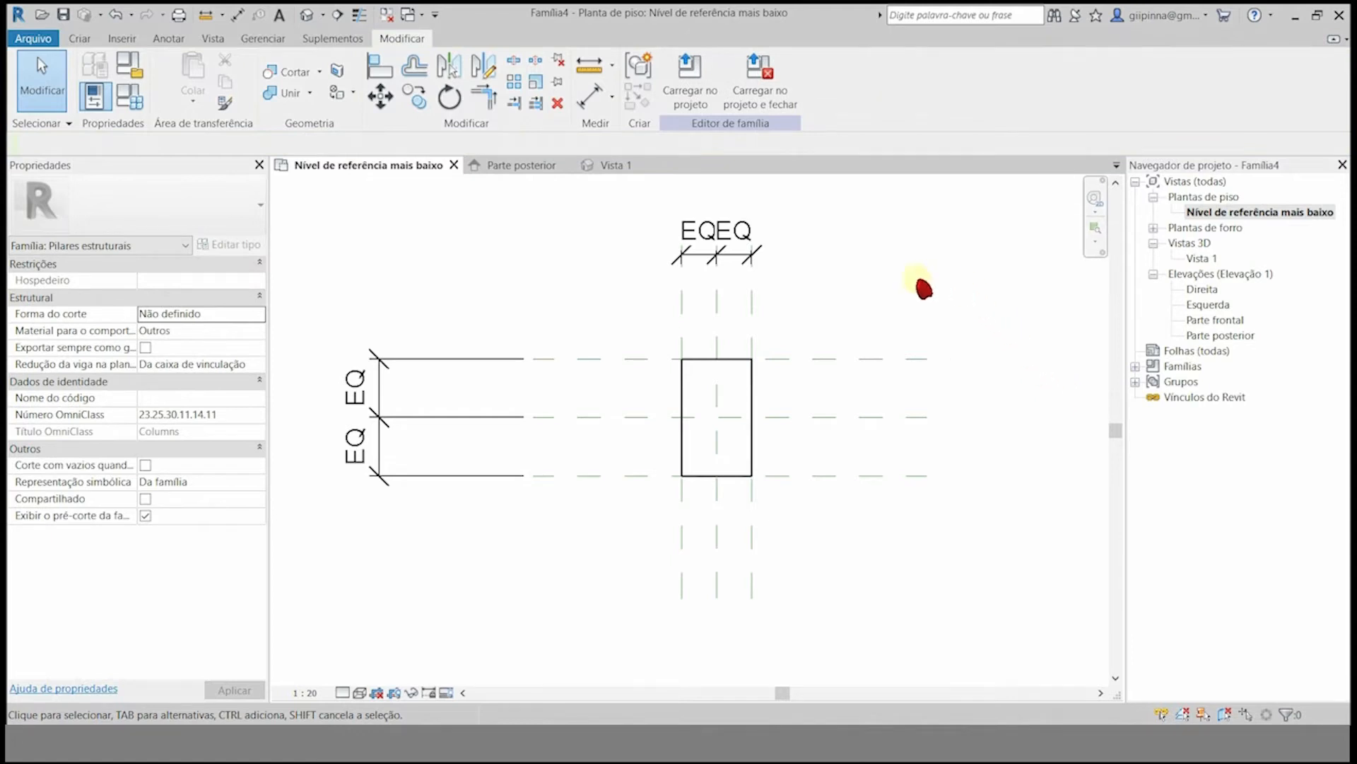
- Set the plan view's scale to 1:10 and toggle the thin lines display
click(306, 693)
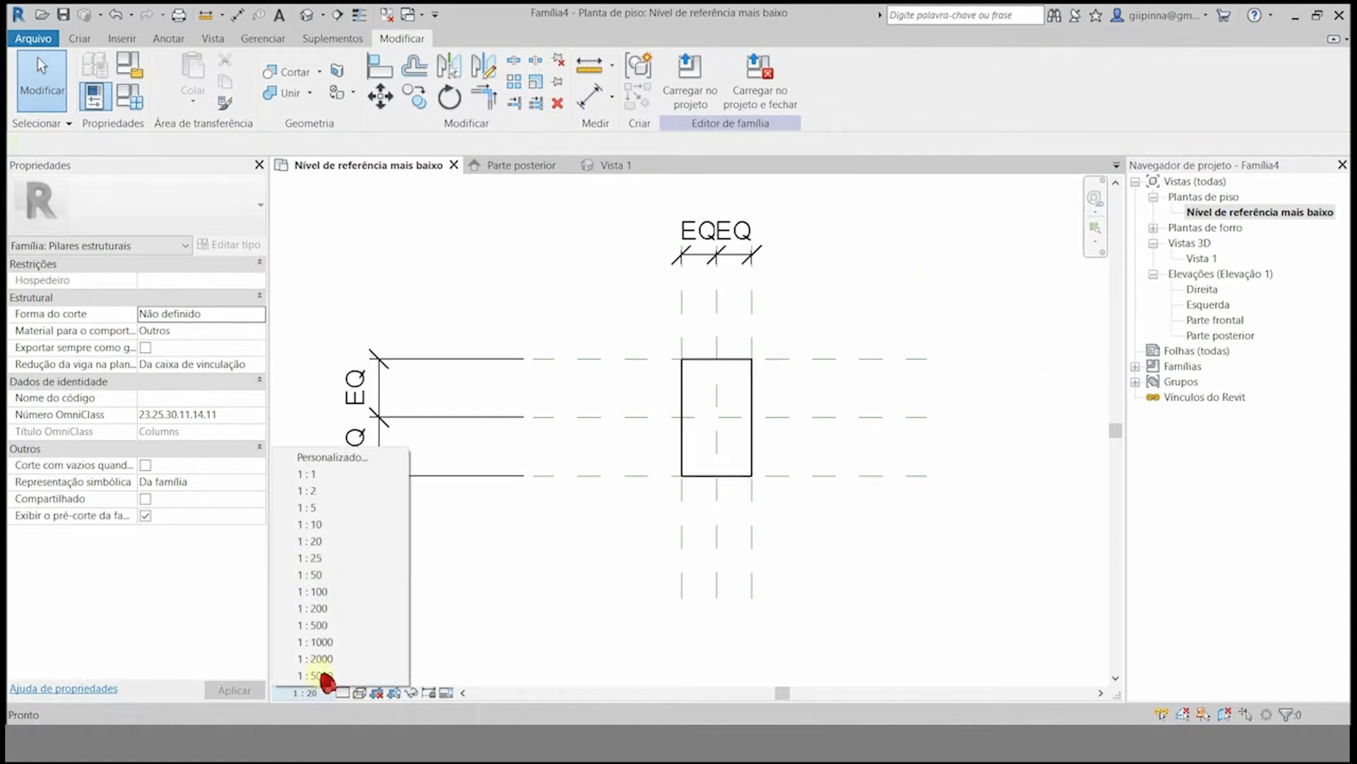
click(350, 572)
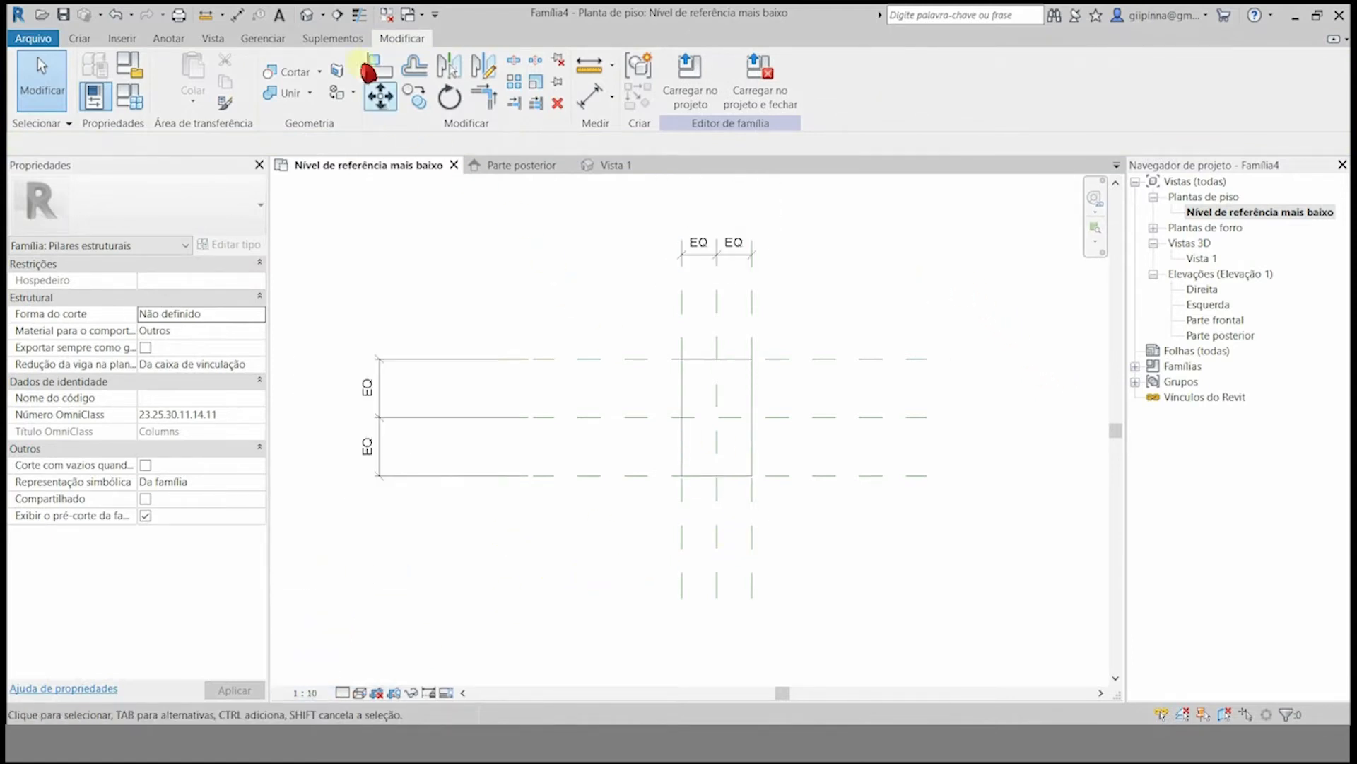
click(360, 16)
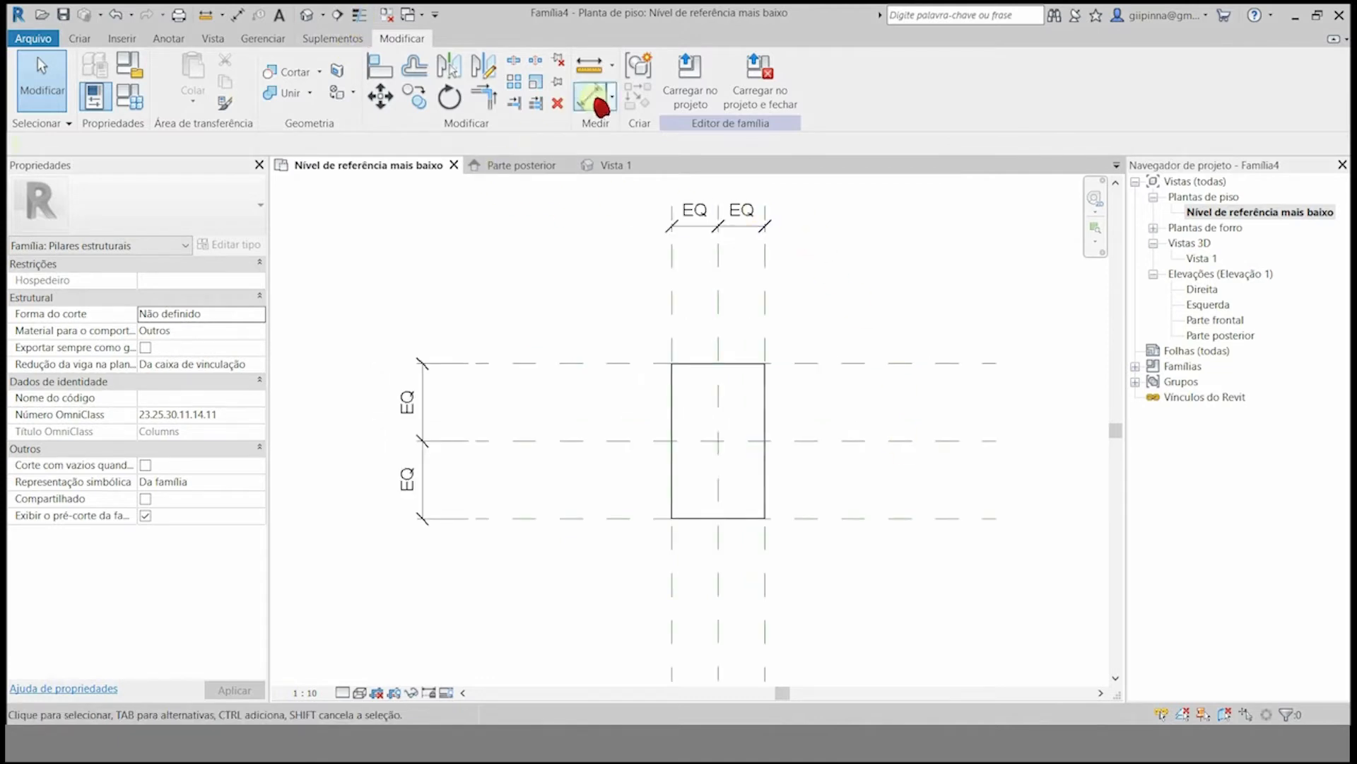
- Place an aligned dimension below the column profile between the two outer vertical reference planes
click(597, 102)
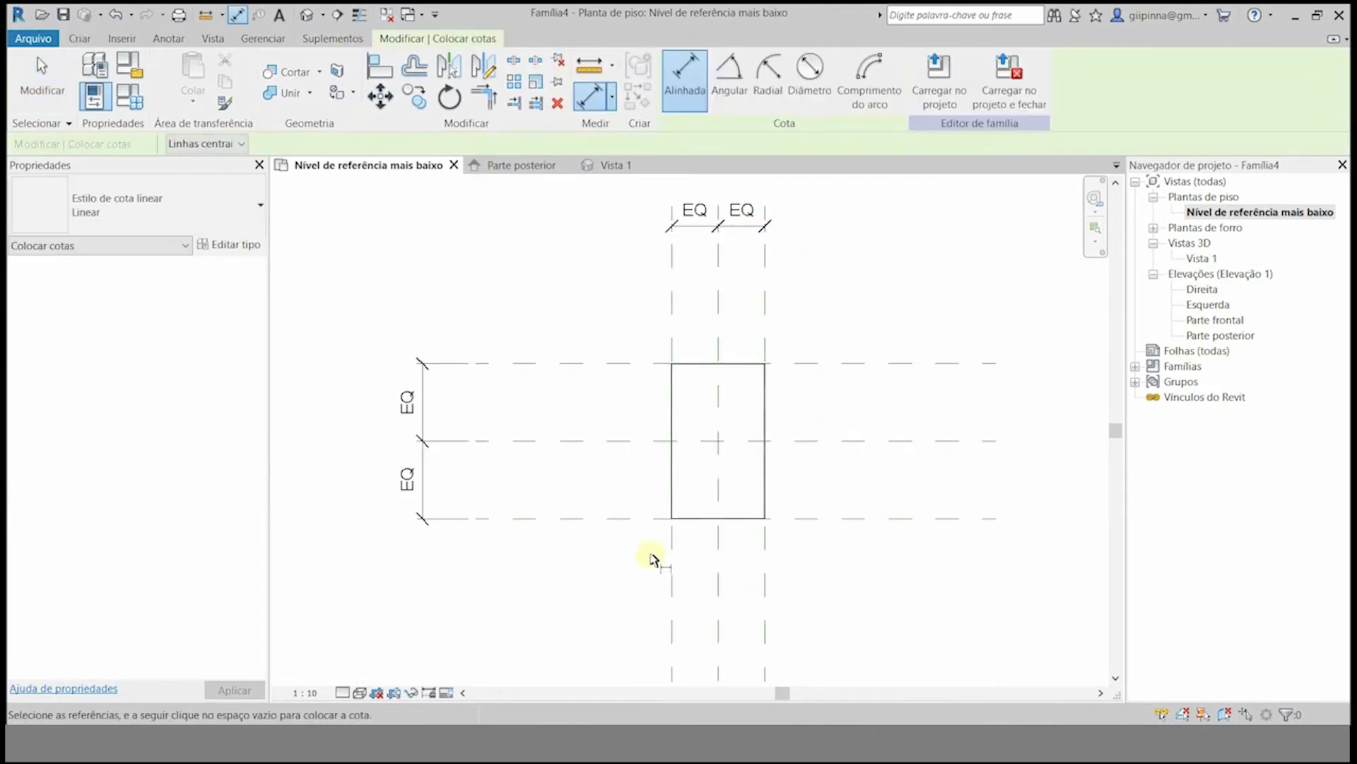
click(673, 594)
click(769, 577)
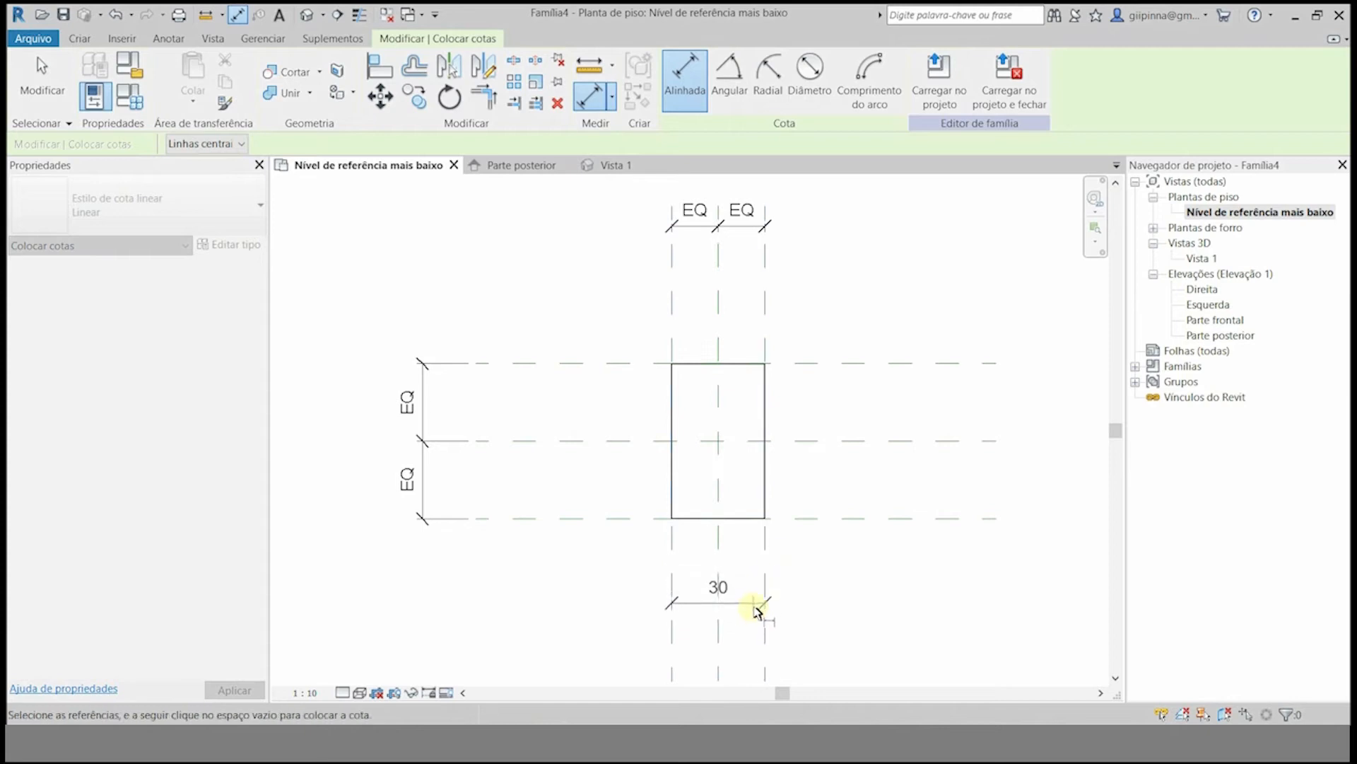
click(746, 637)
key(Escape)
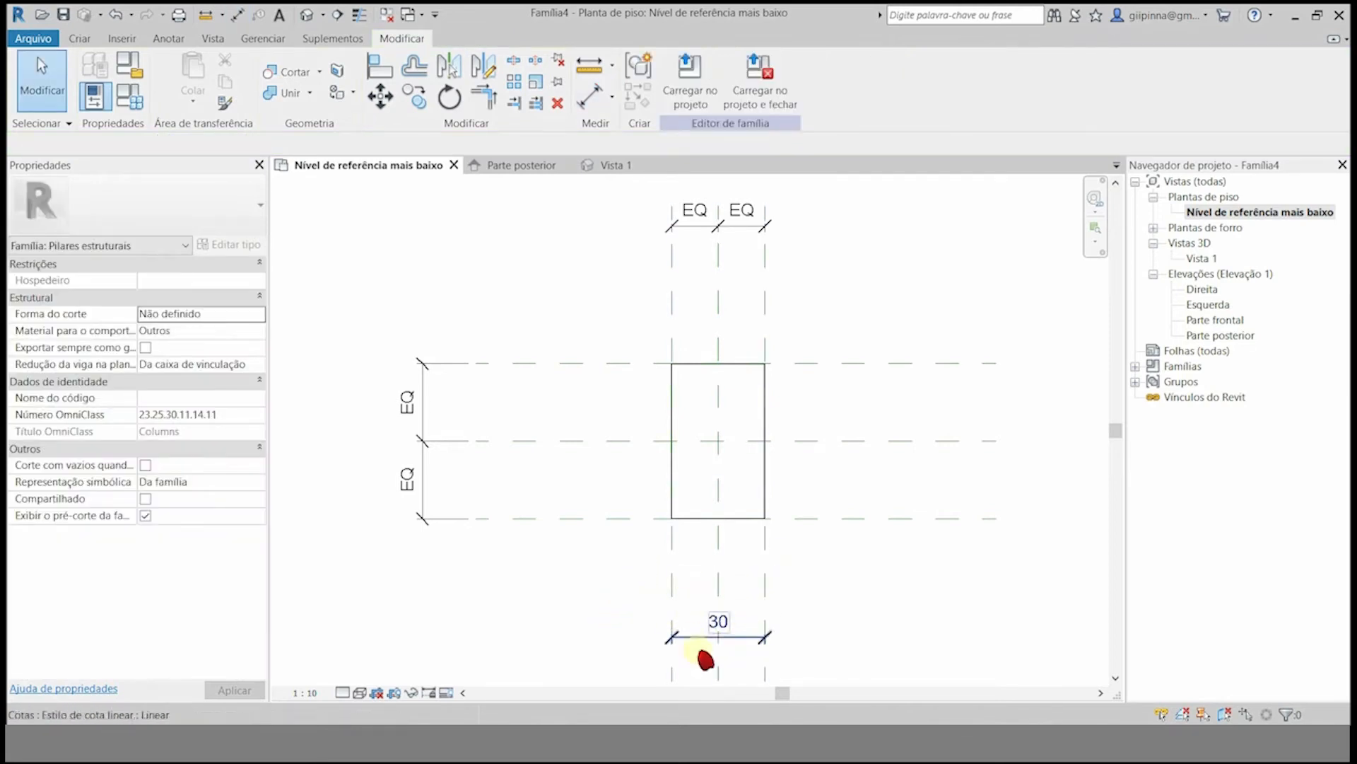
- Label the horizontal width dimension with a new family type parameter named "Largura da base", grouped under Cotas
click(752, 647)
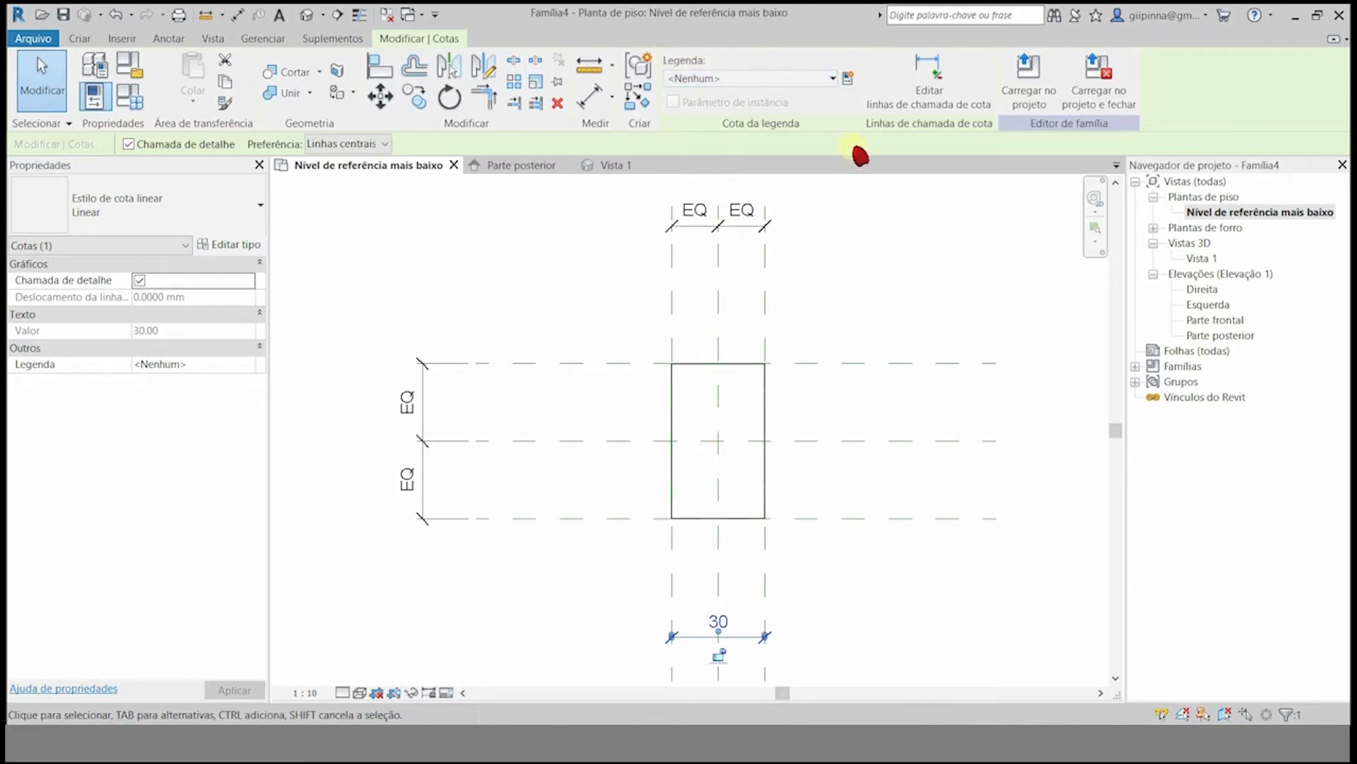
click(852, 87)
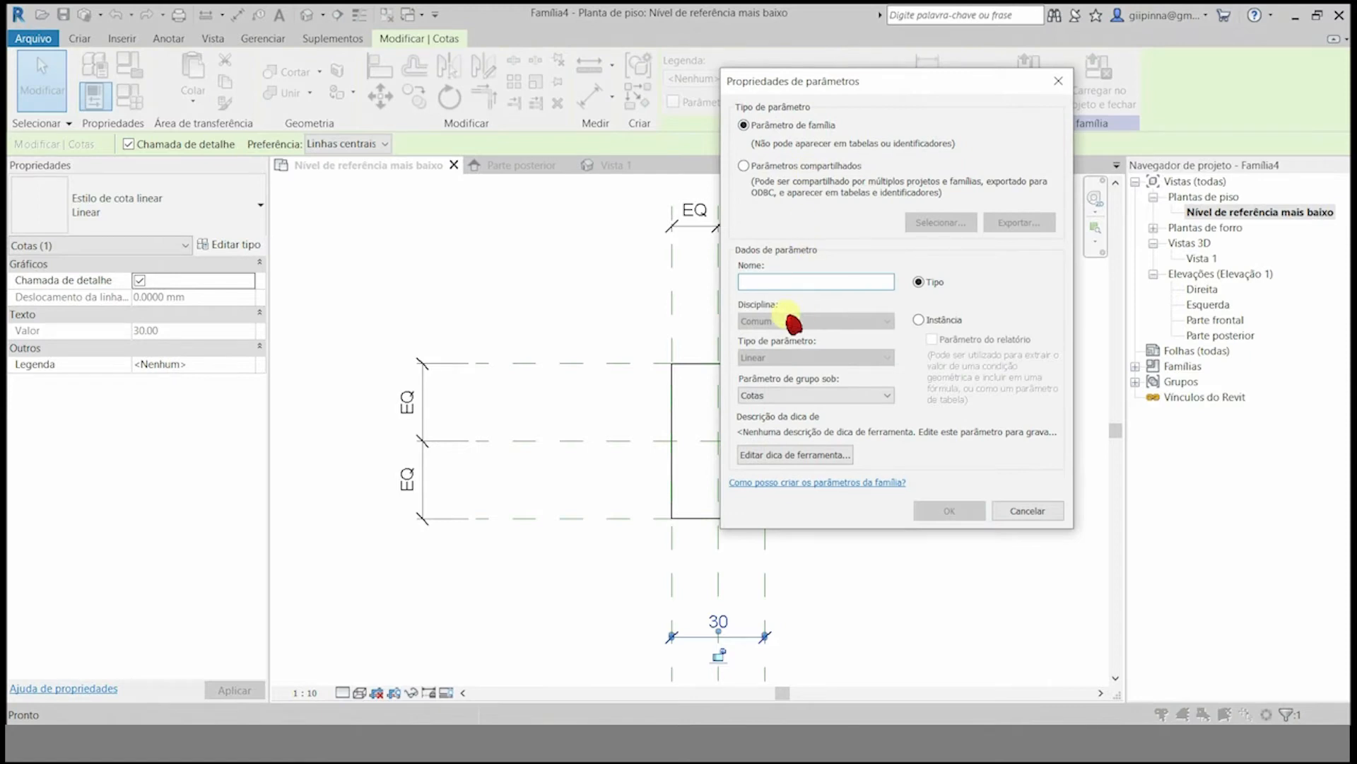
text(Largura da base)
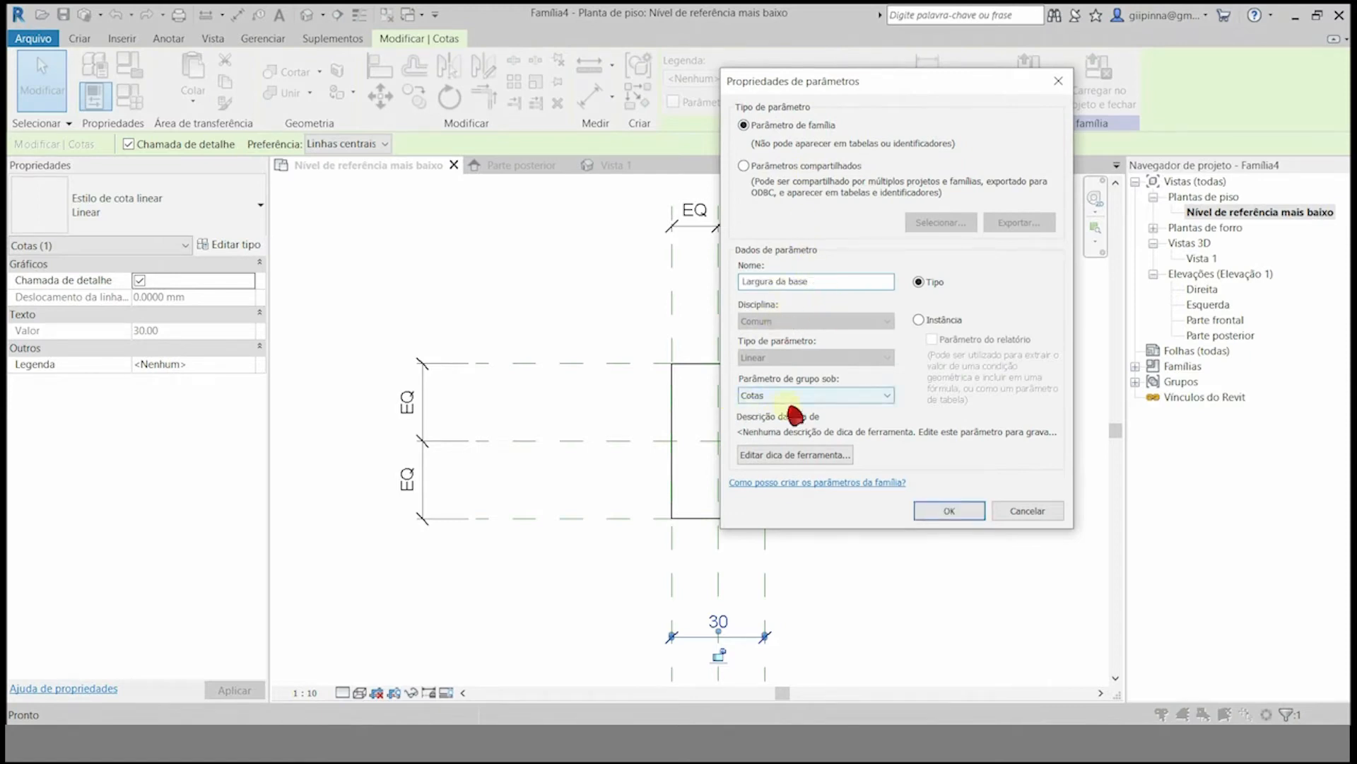
click(960, 511)
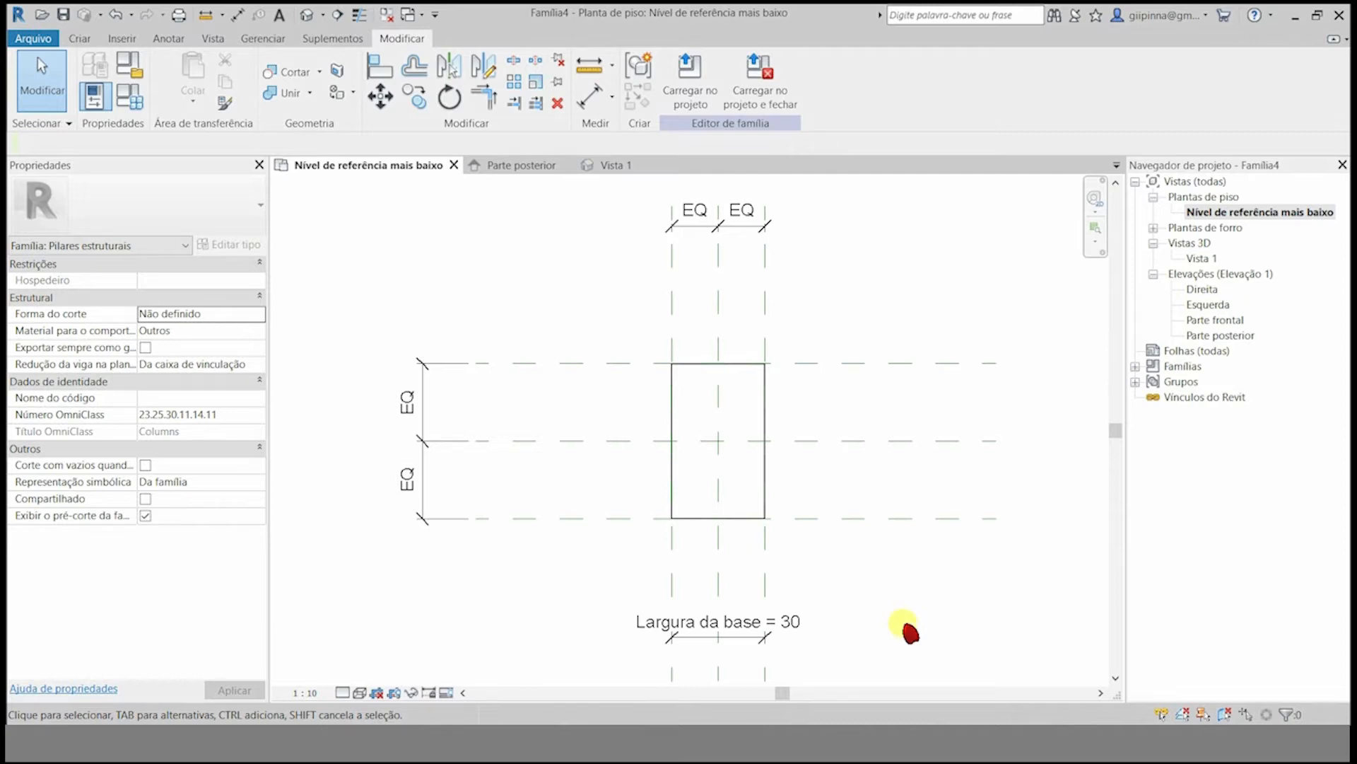
- Place an aligned dimension beside the column profile between the two outer horizontal reference planes
click(591, 99)
click(900, 518)
click(867, 368)
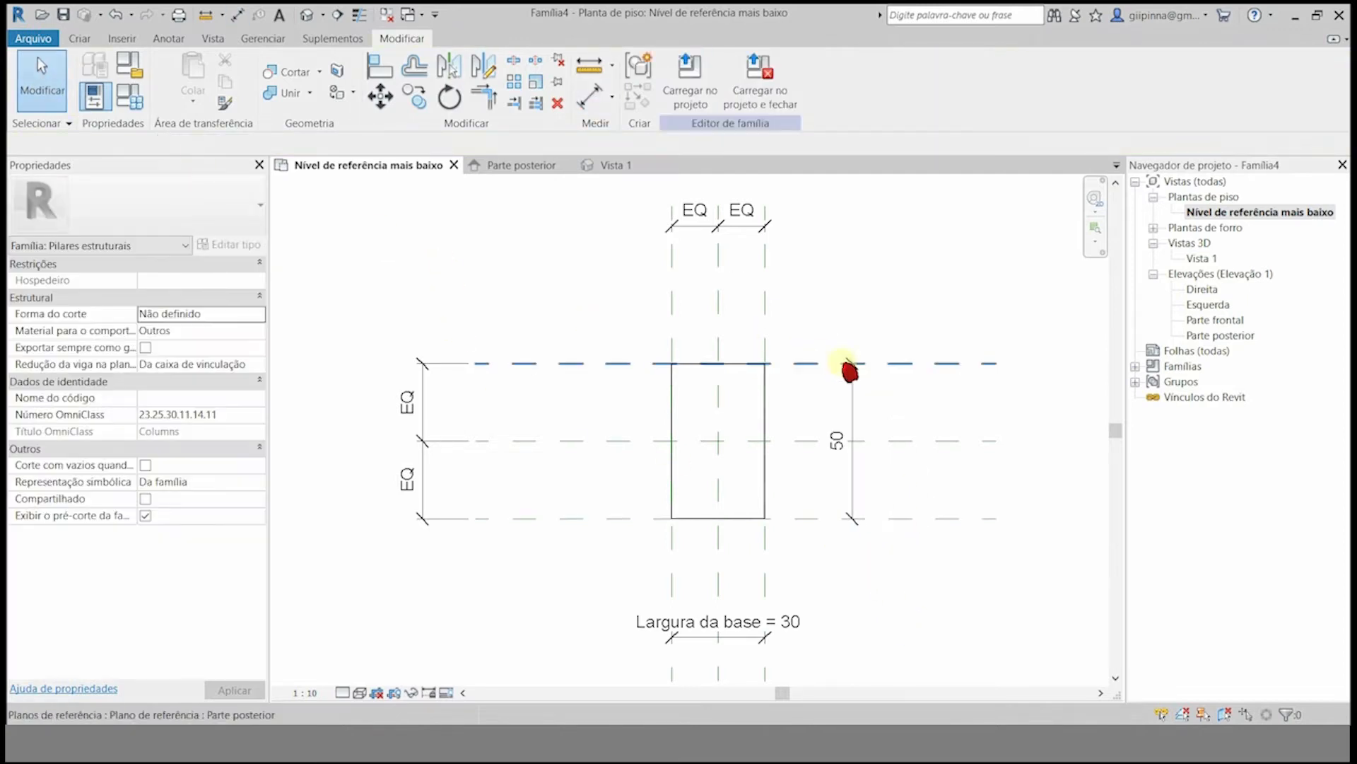
click(857, 410)
key(Escape)
- Label the vertical depth dimension with a new family type parameter named "Extensão da base", grouped under Cotas
click(848, 78)
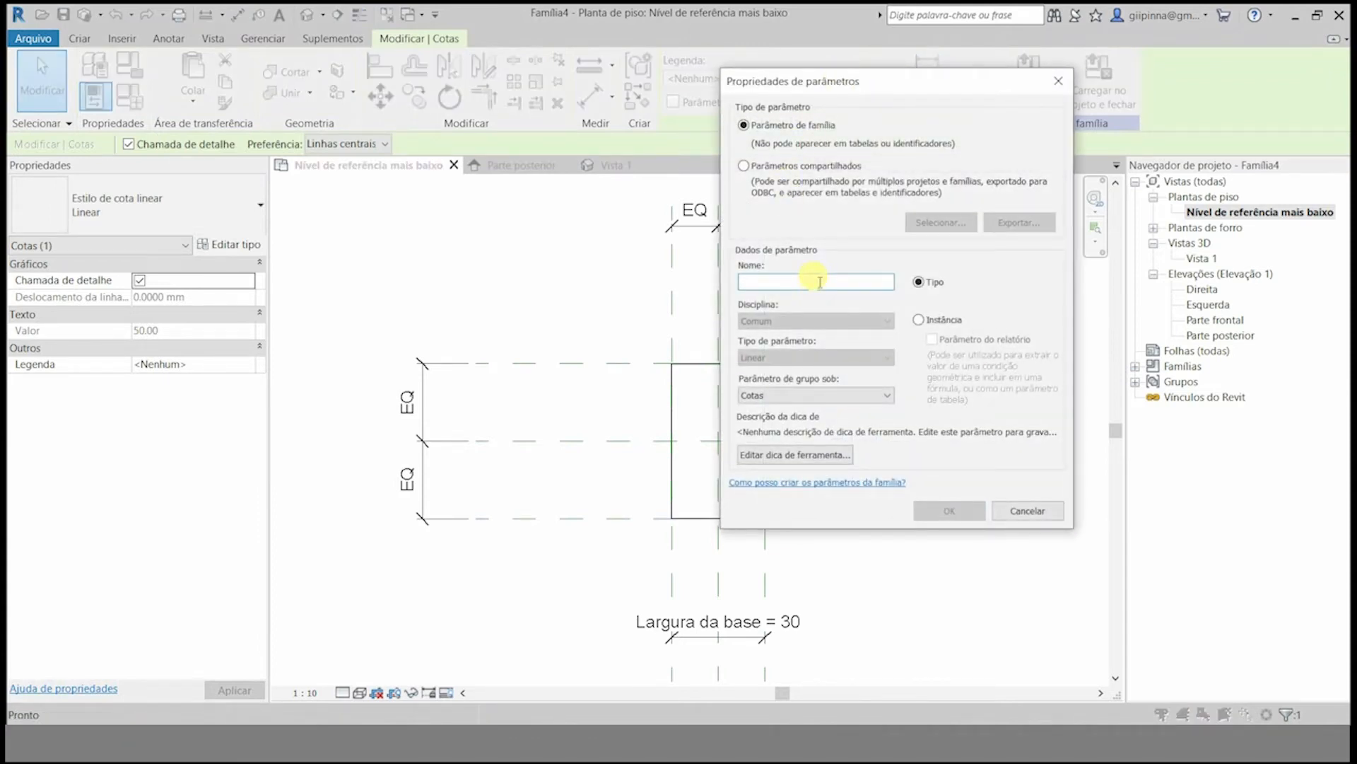
text(Extensão da base)
key(Return)
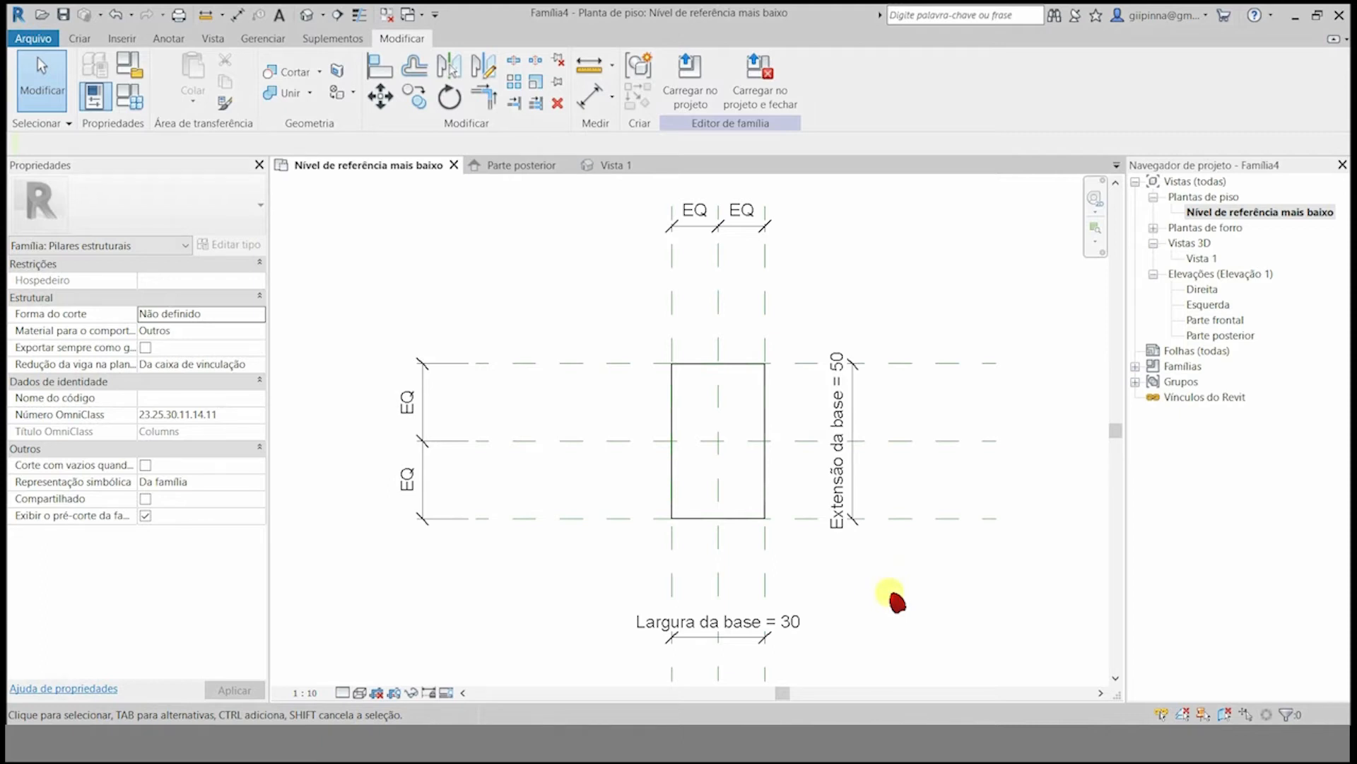
- Save the family as "Pilar retangular" in the FAMILIAS folder
click(33, 38)
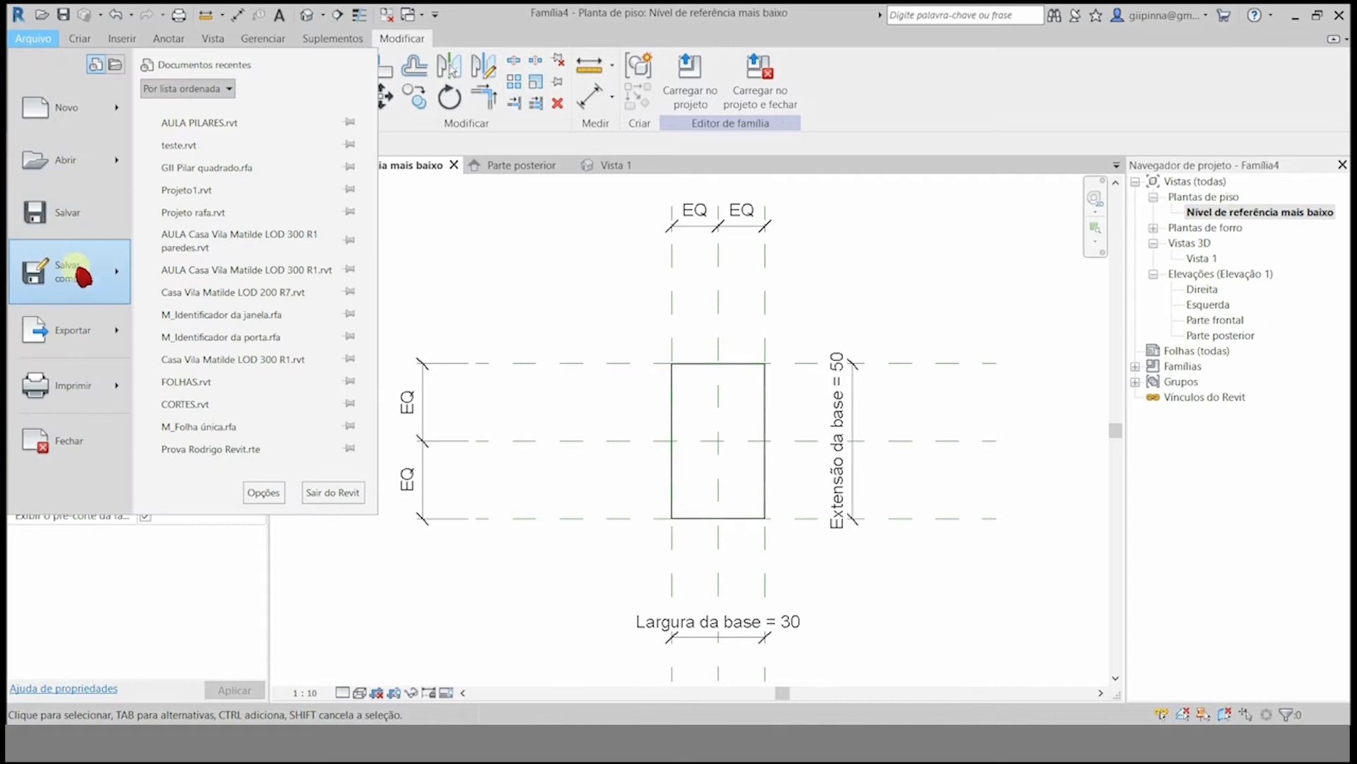
mouse_move(81, 276)
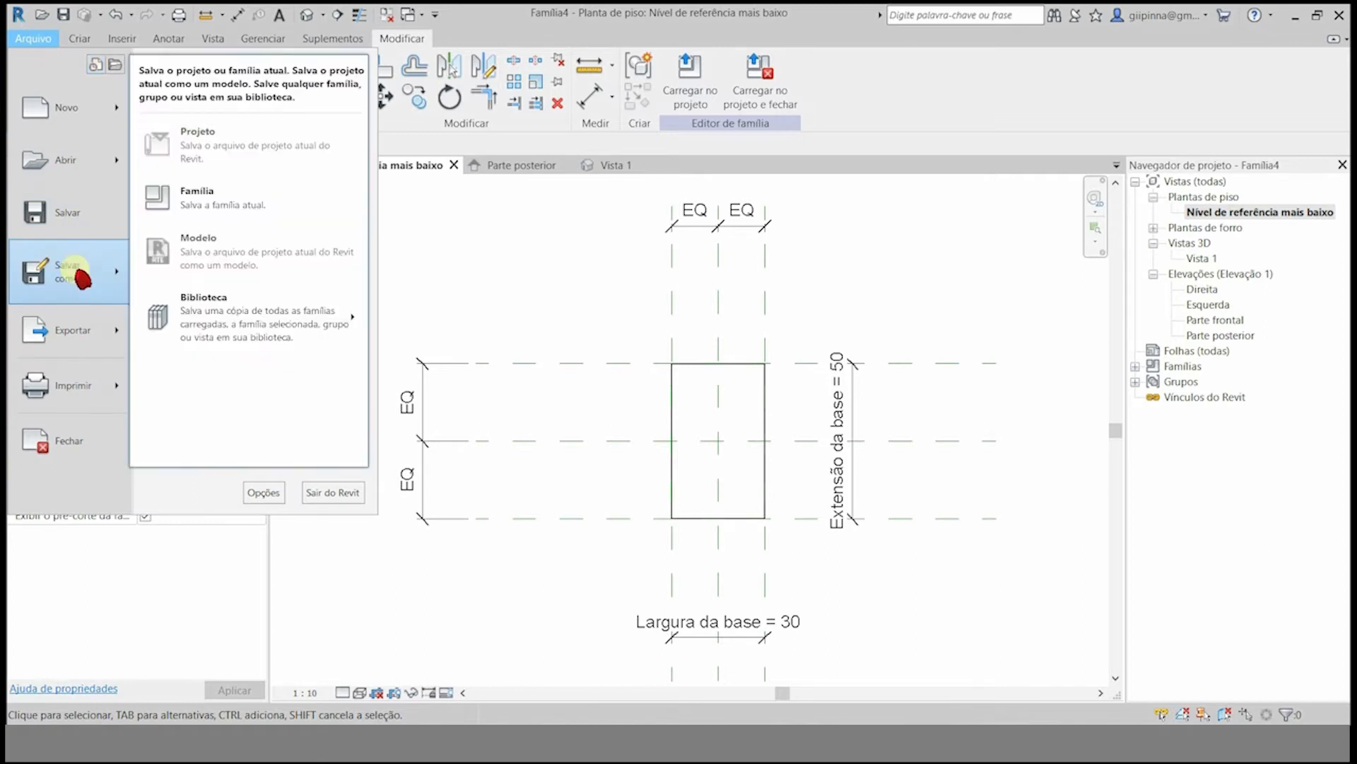
click(205, 198)
text(Pilar retangular)
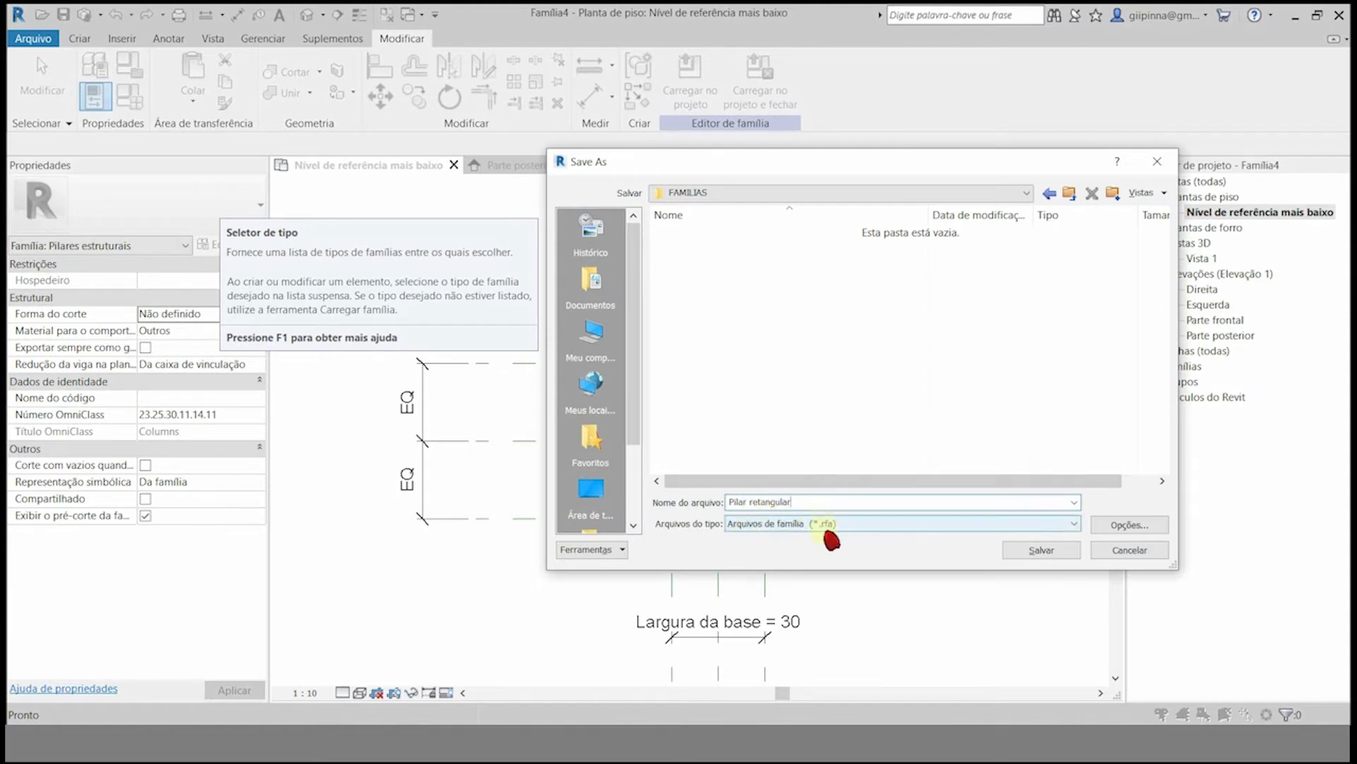
click(1039, 550)
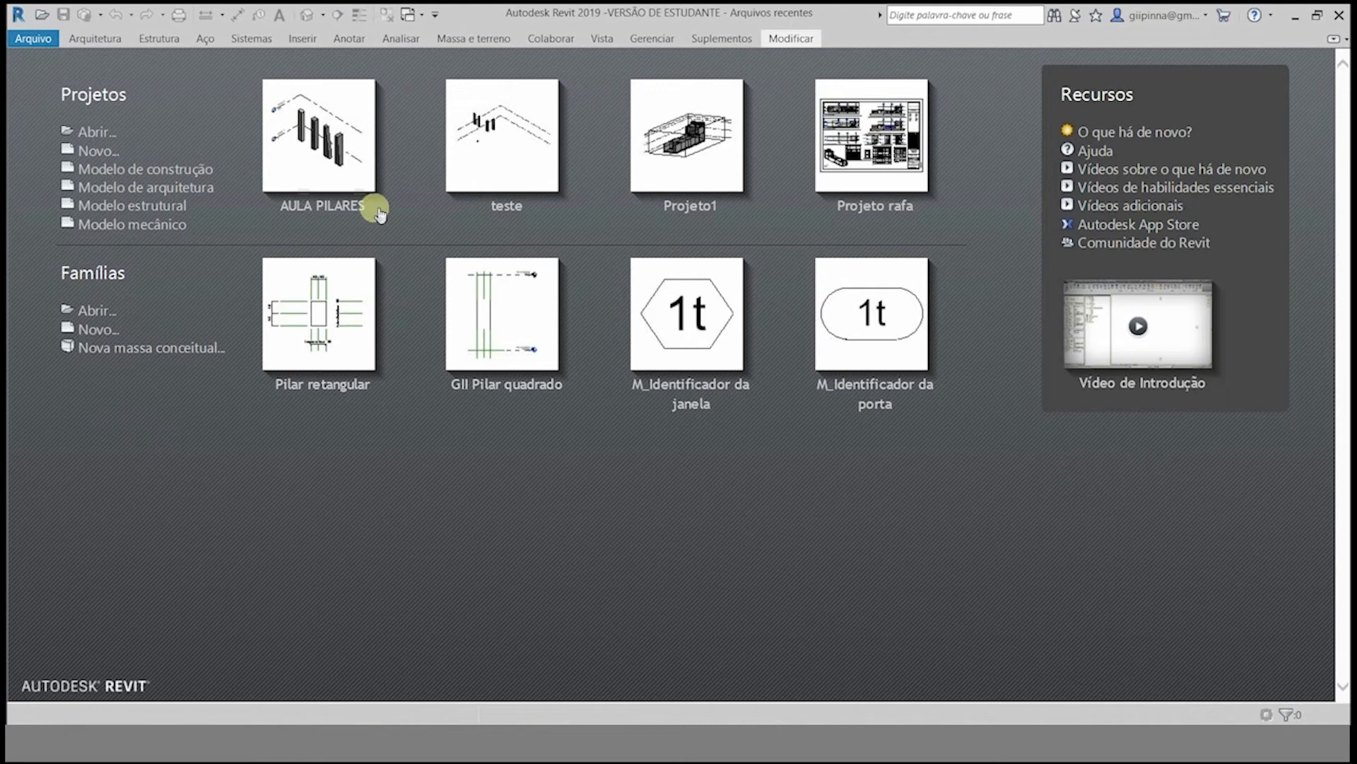
- Create a new project from the Modelo de arquitetura template and open the Nível 1 floor plan
click(99, 152)
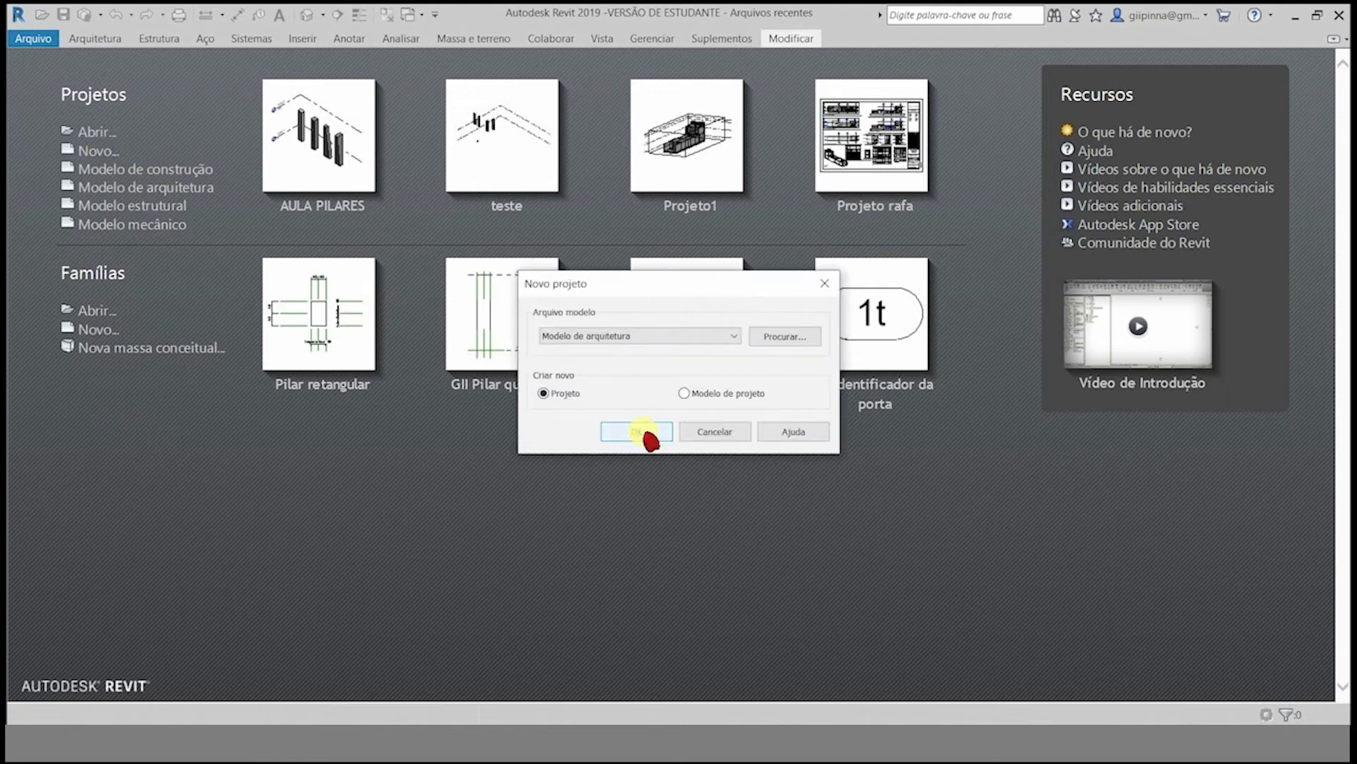
click(646, 433)
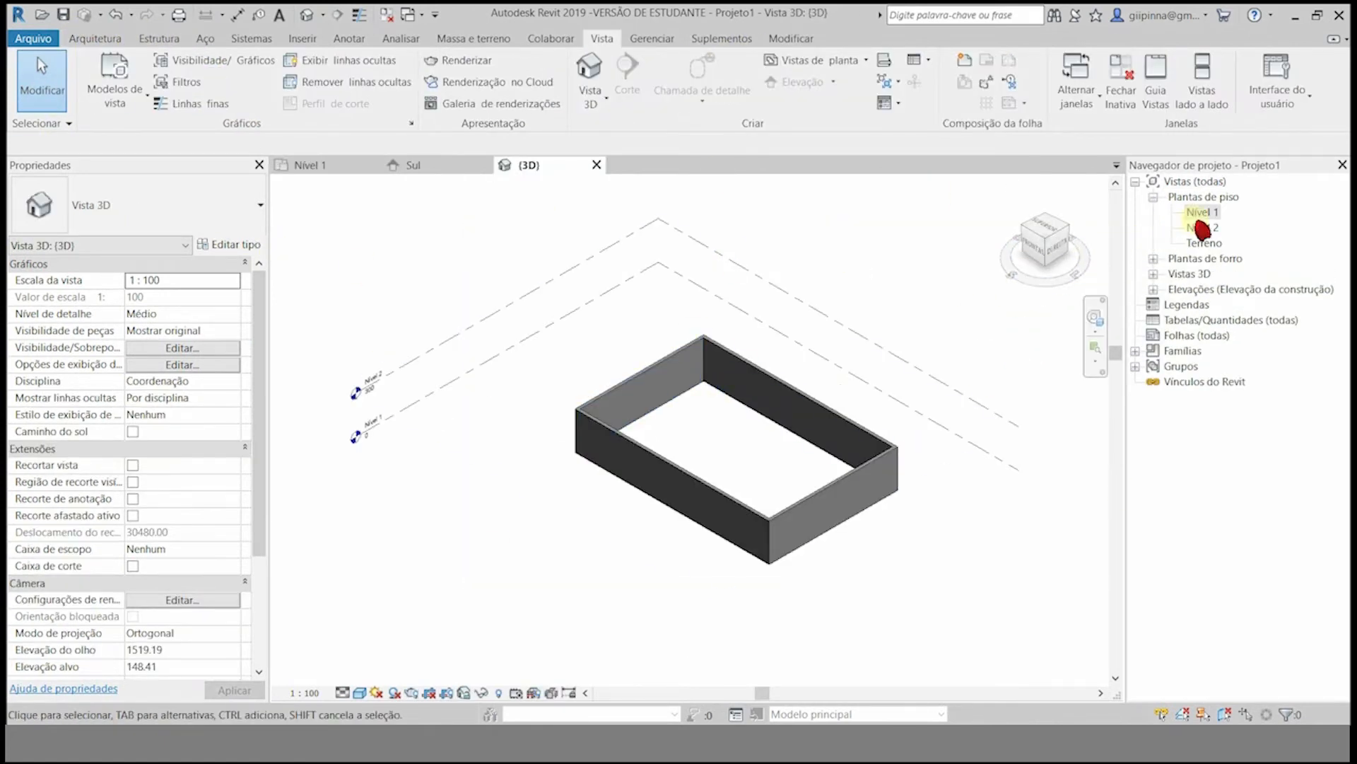
double_click(1200, 226)
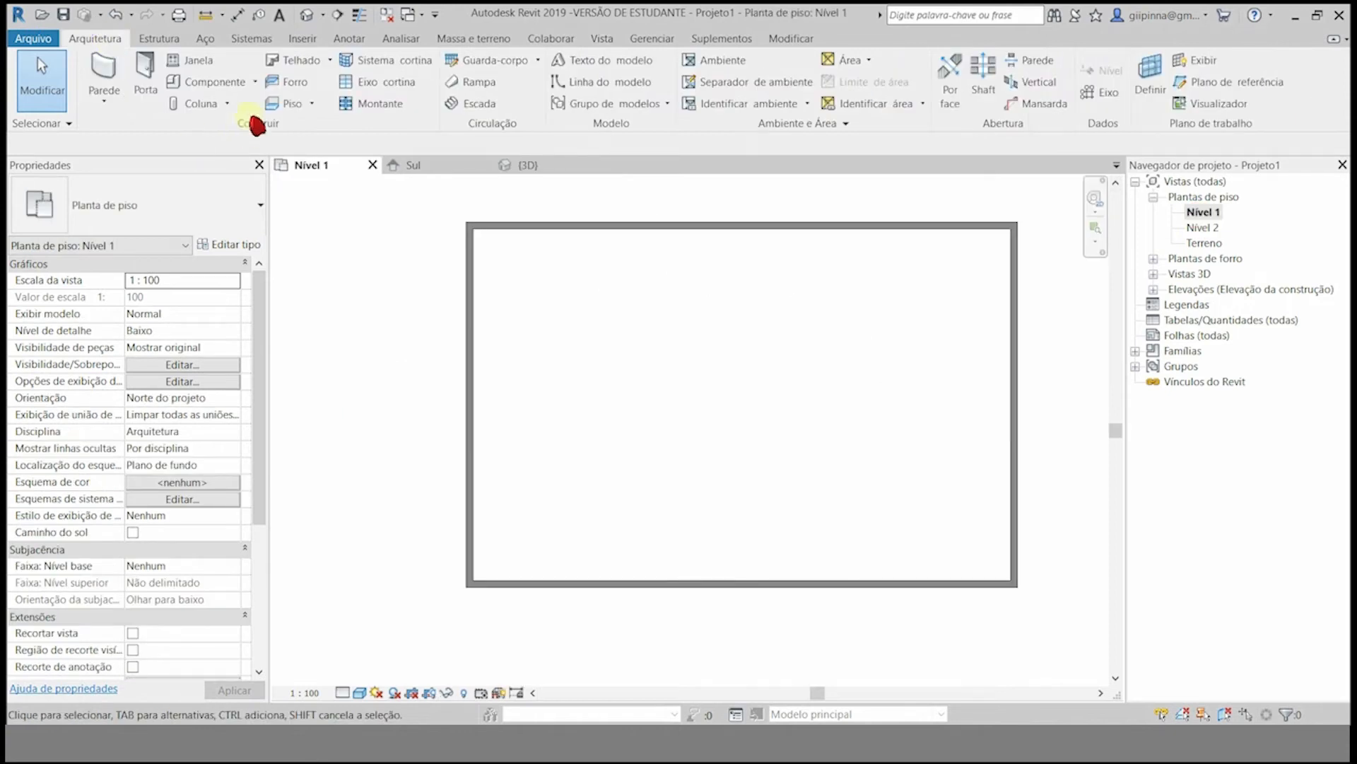
- Load Pilar retangular.rfa from the FAMILIAS folder as a structural column and place one instance inside the walls on Nível 1
click(227, 104)
click(226, 132)
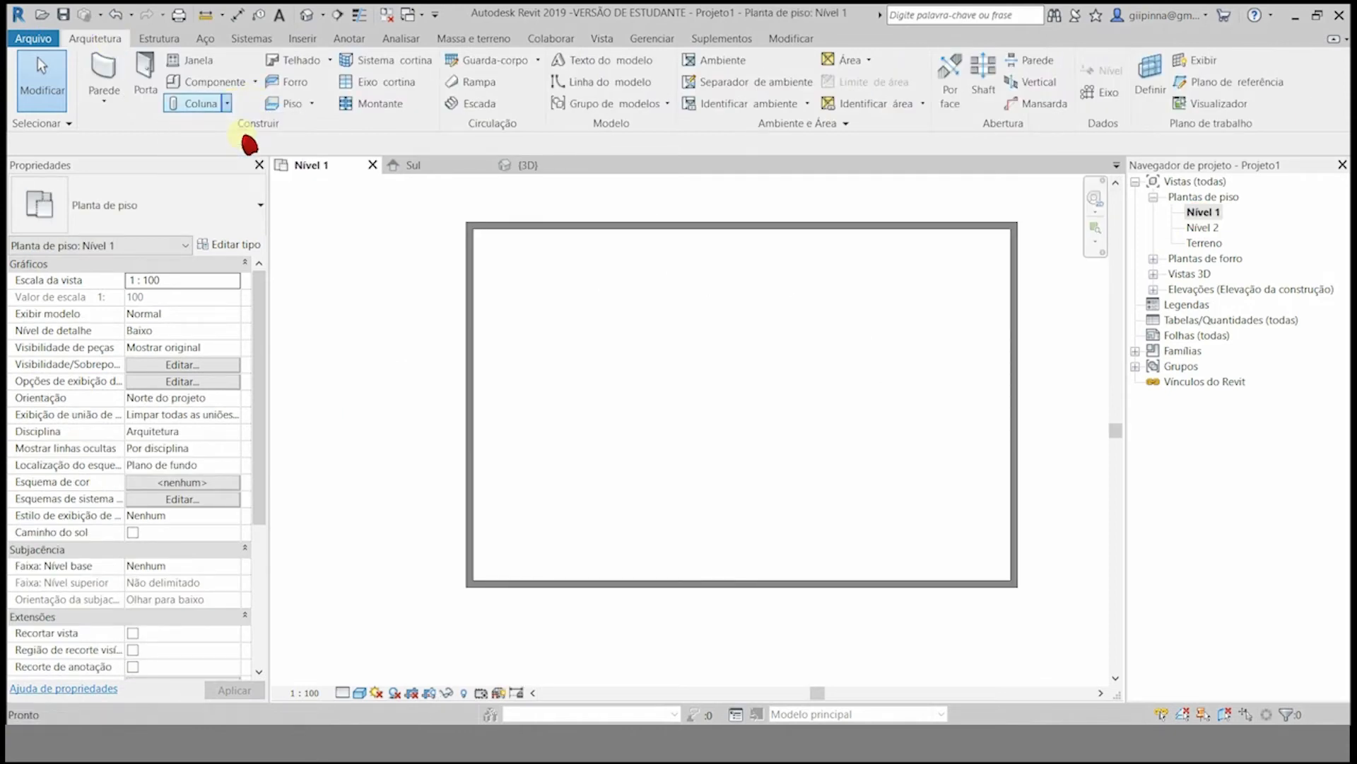
click(797, 79)
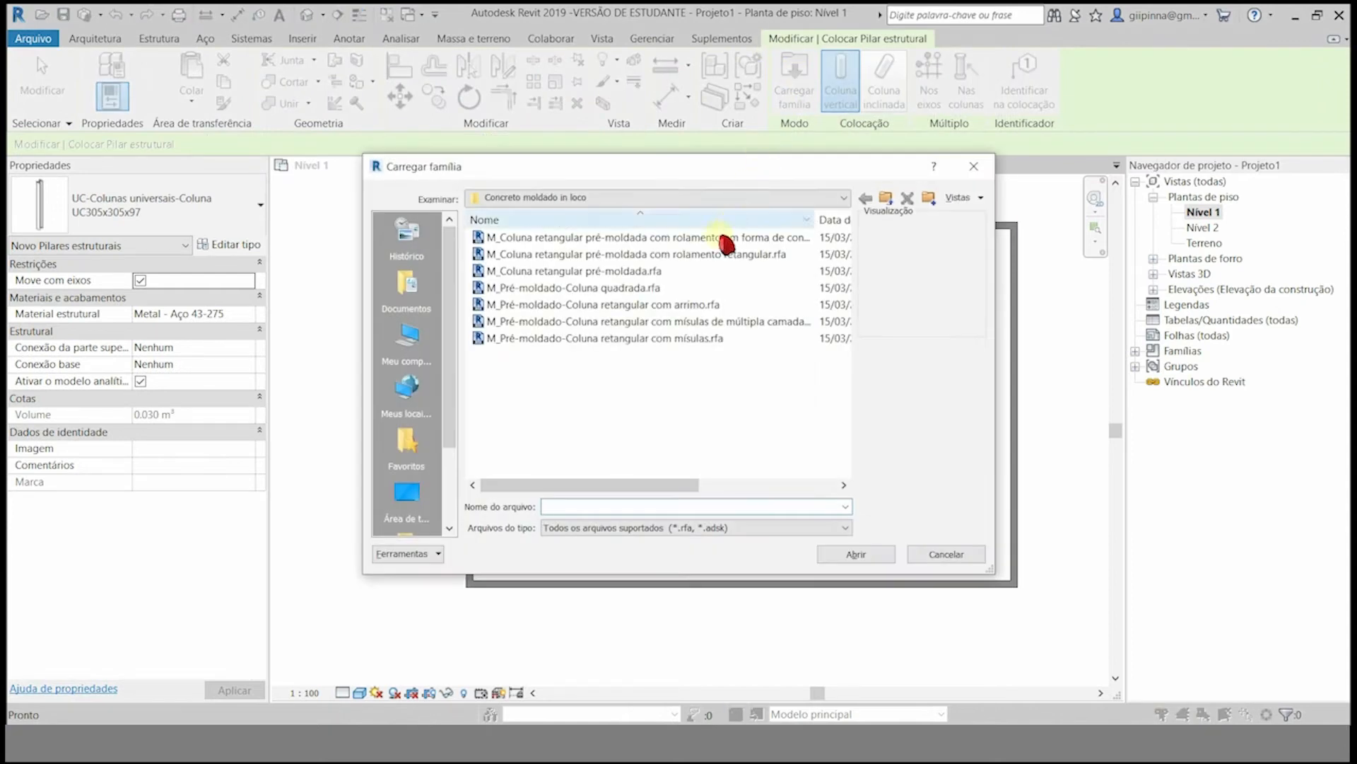
click(865, 198)
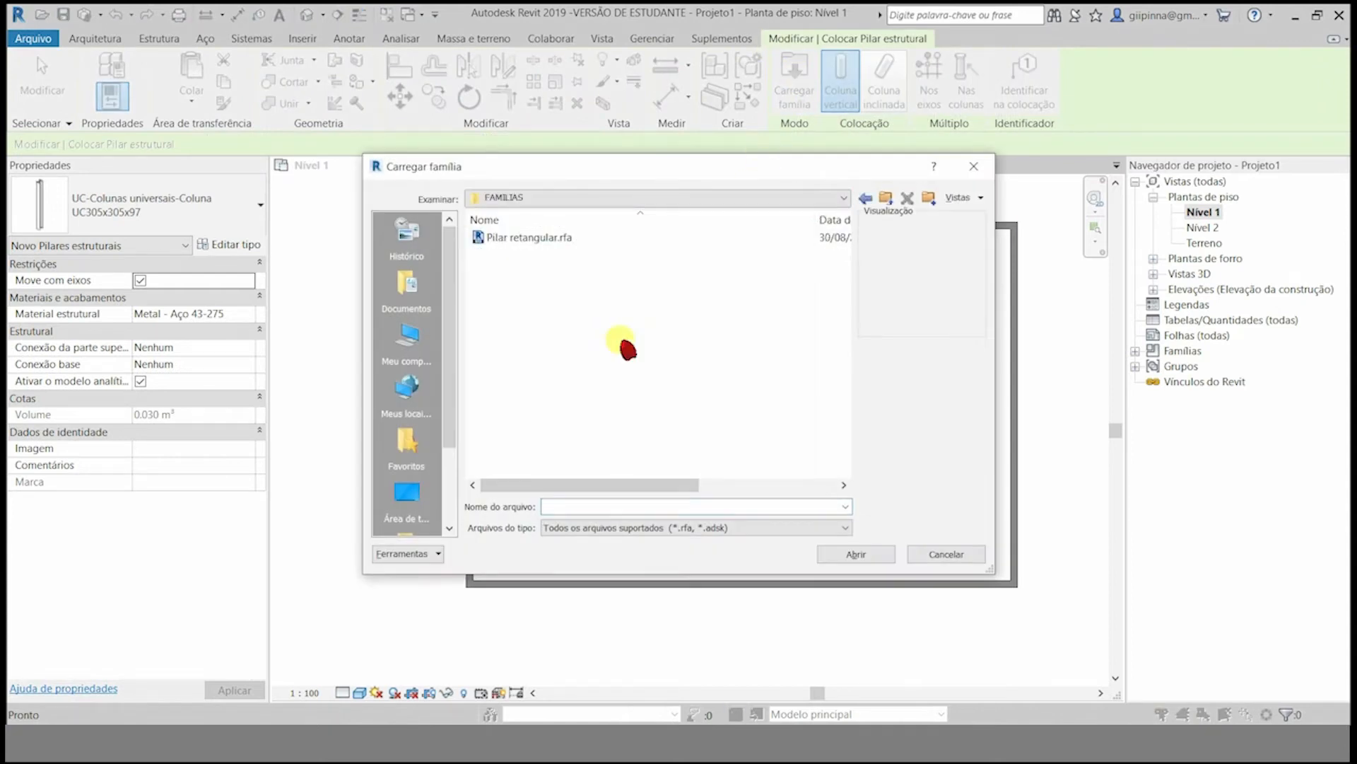
click(543, 244)
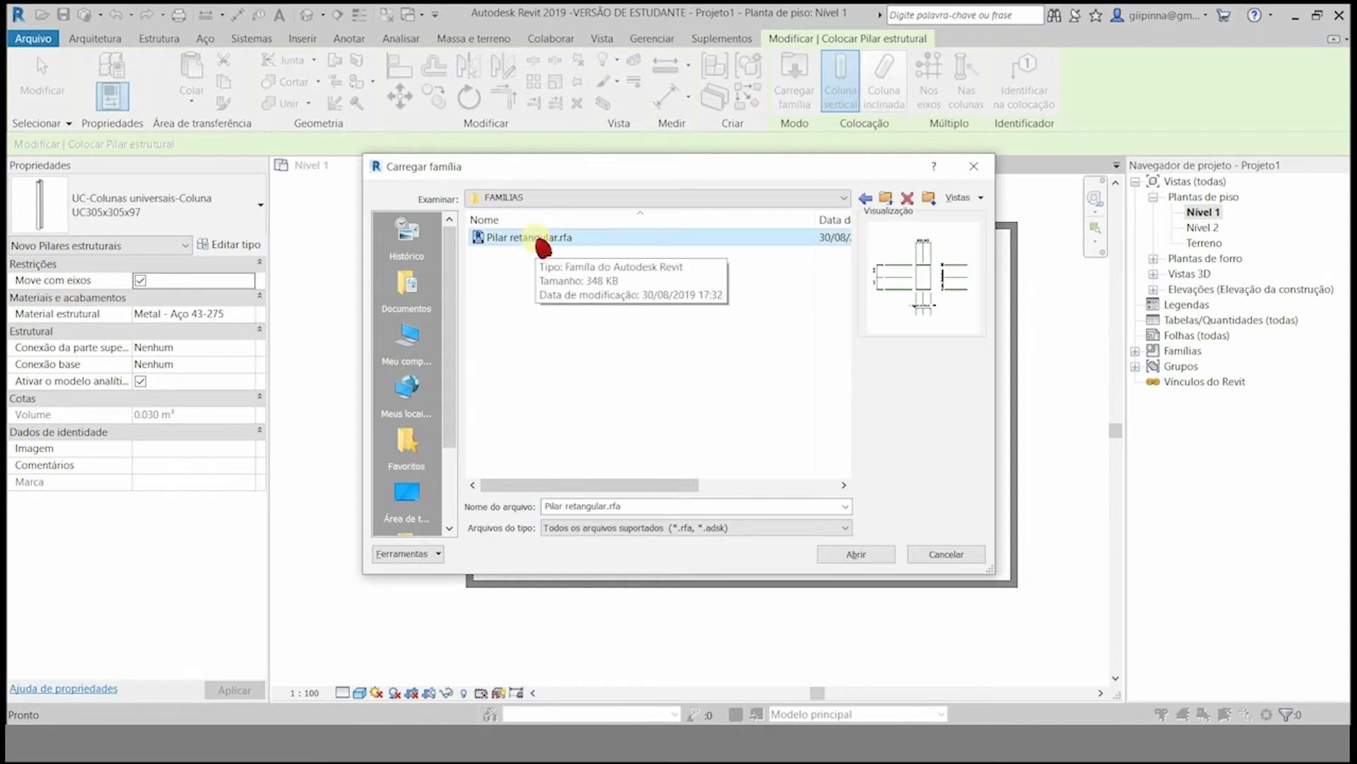
click(868, 562)
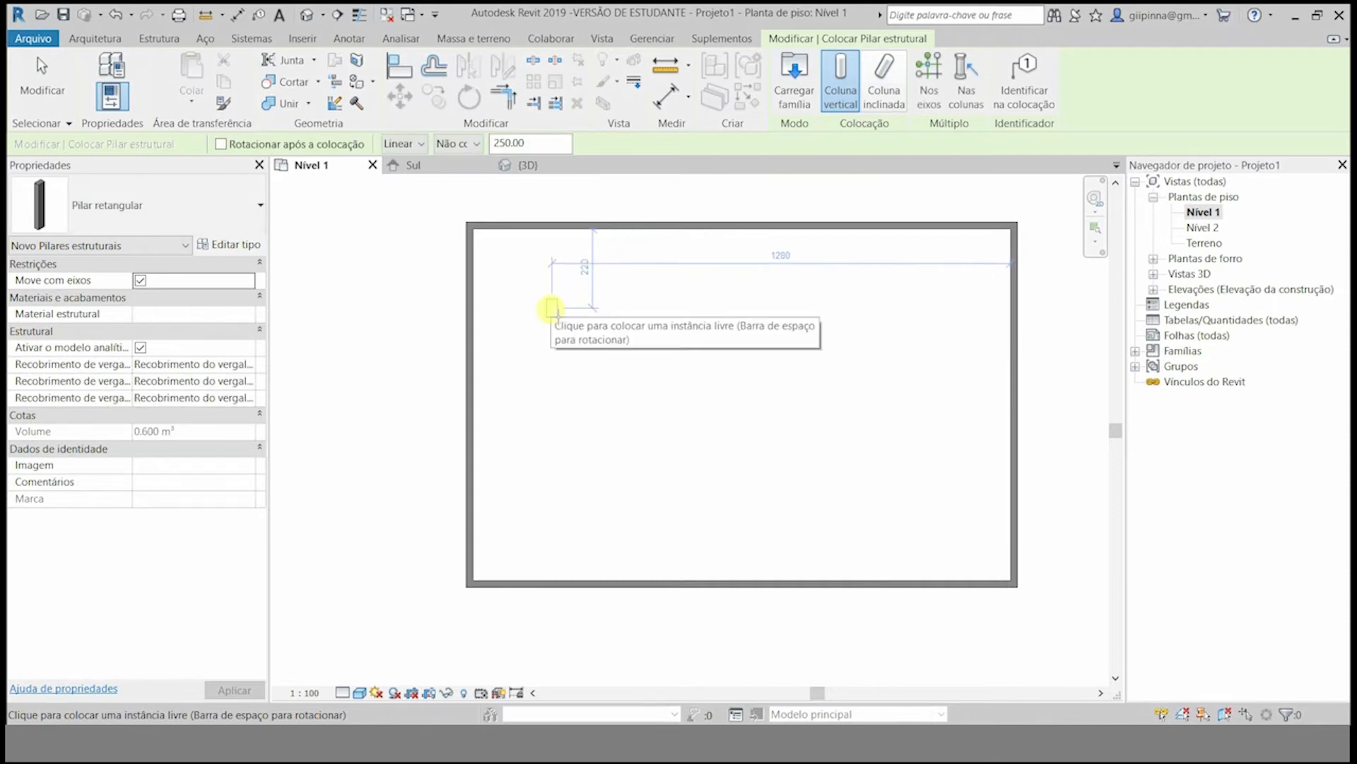
key(Escape)
key(Escape)
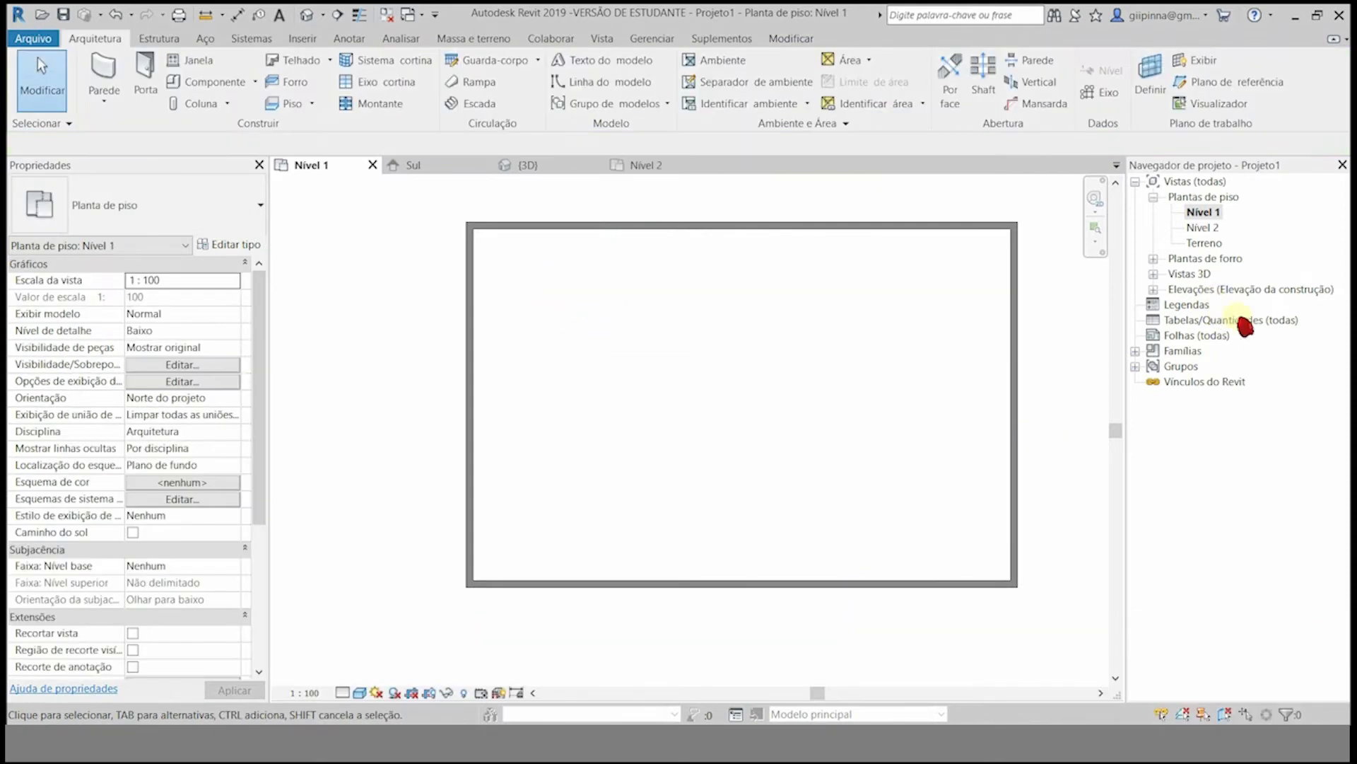
- Delete the column that extends below Nível 1 in the Sul elevation
click(1154, 289)
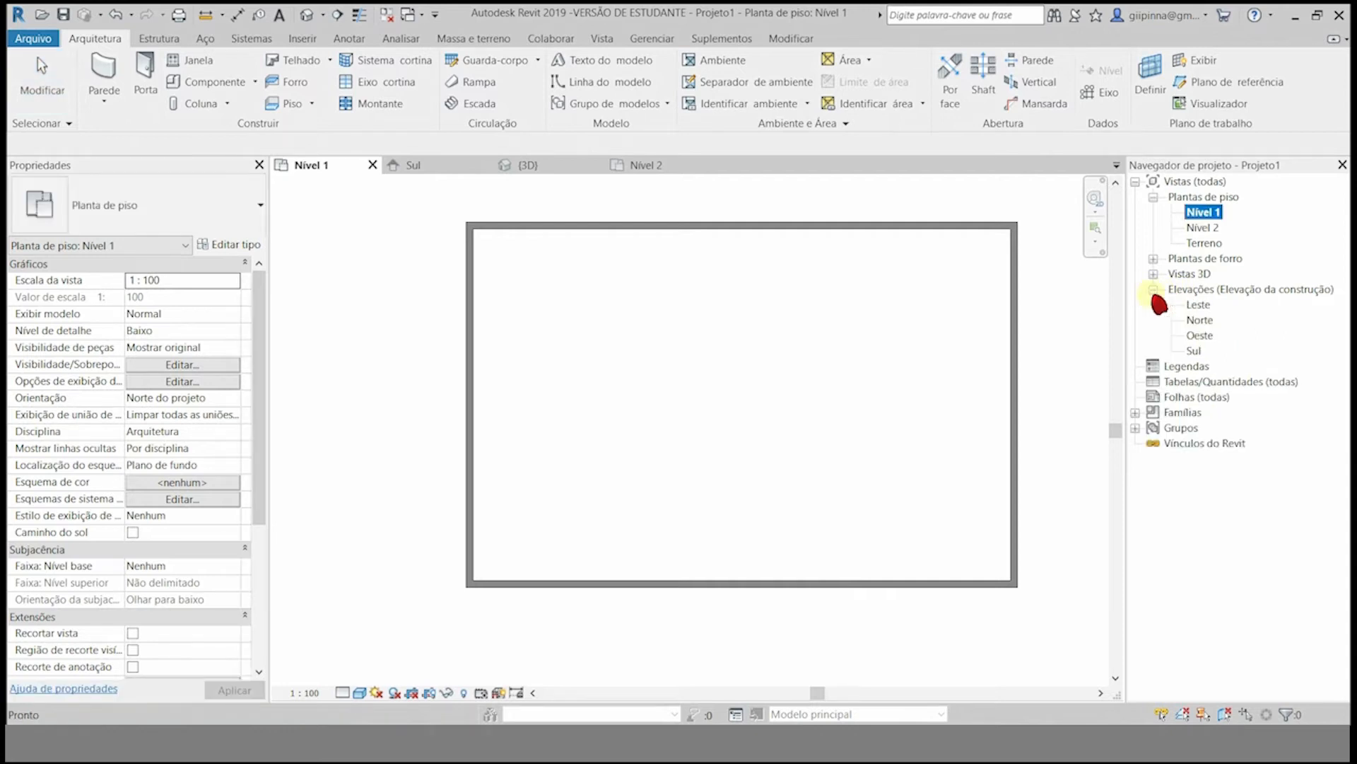
double_click(1194, 351)
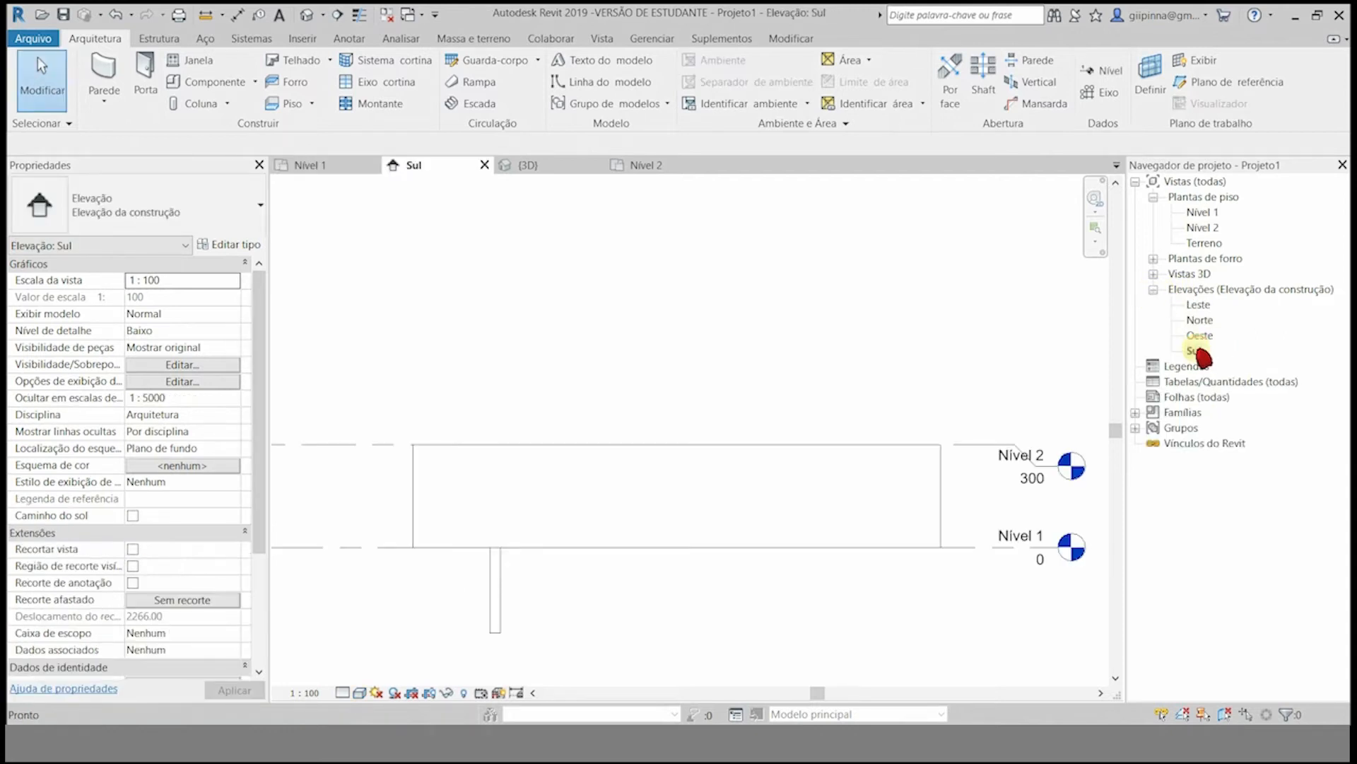
click(495, 576)
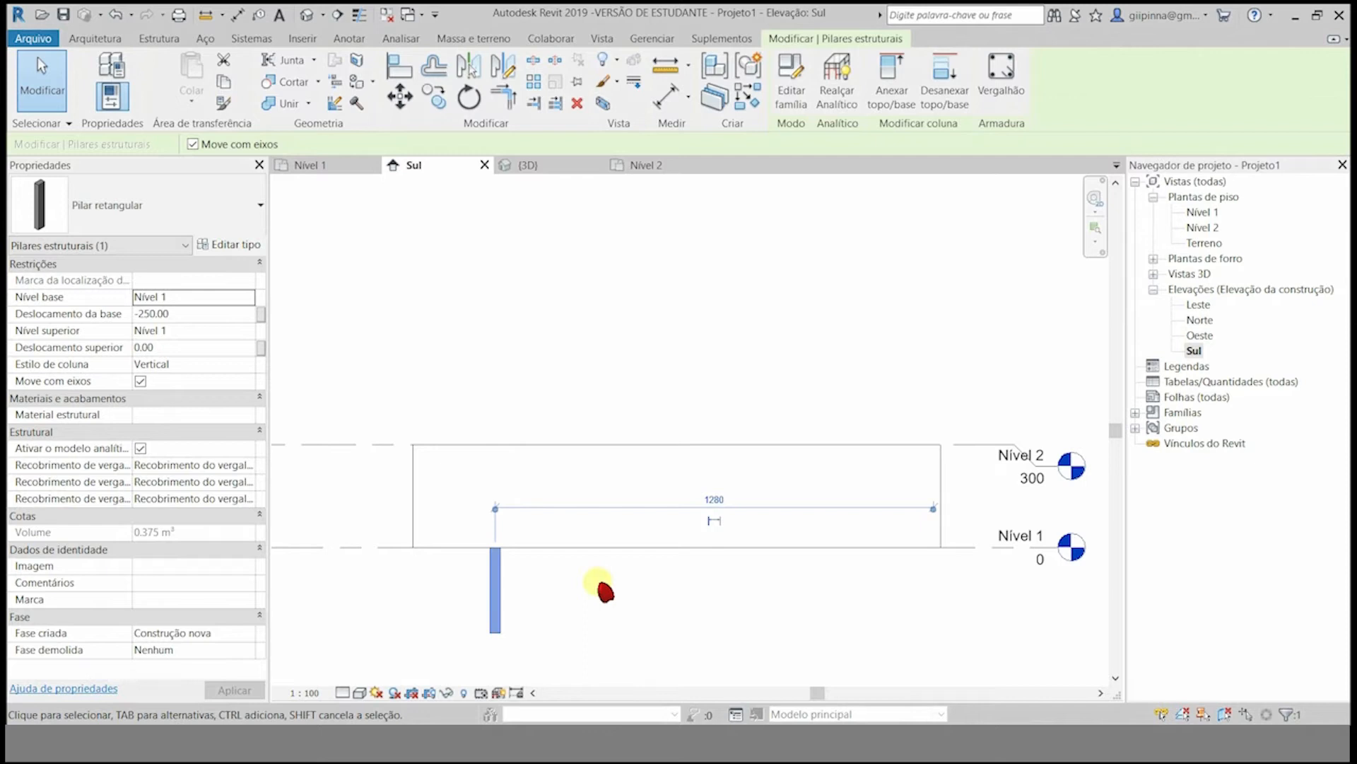
key(Delete)
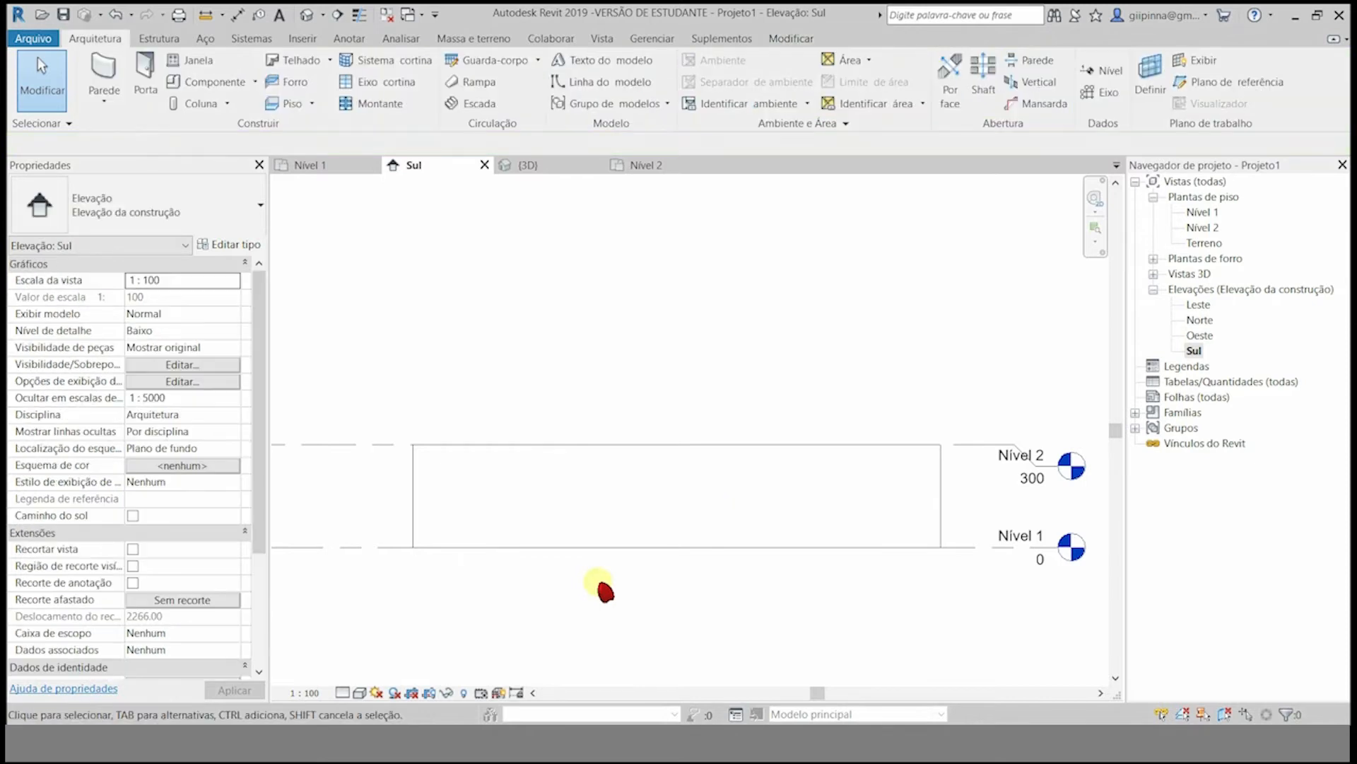
- Place two vertical Pilar retangular structural columns in the Nível 2 floor plan, aligned with each other near the west wall
double_click(1211, 229)
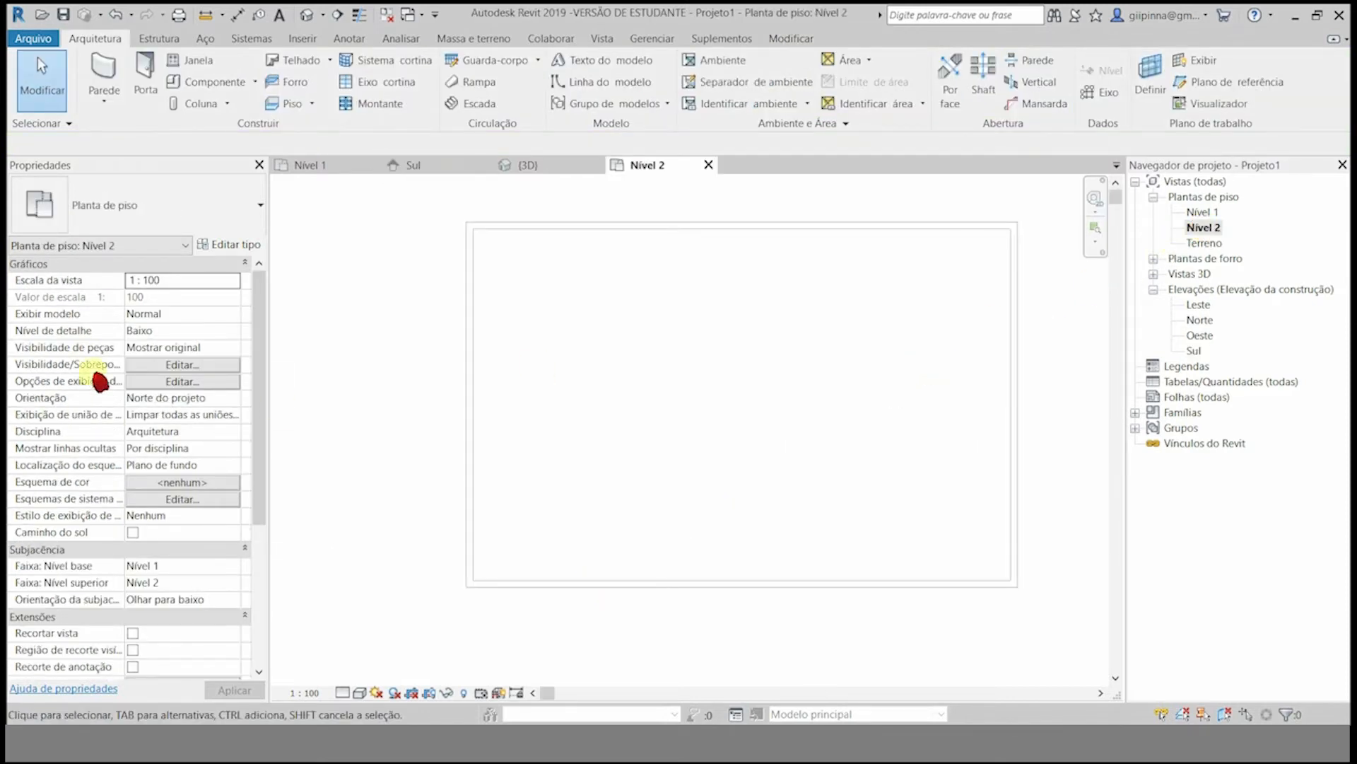
click(227, 103)
click(212, 130)
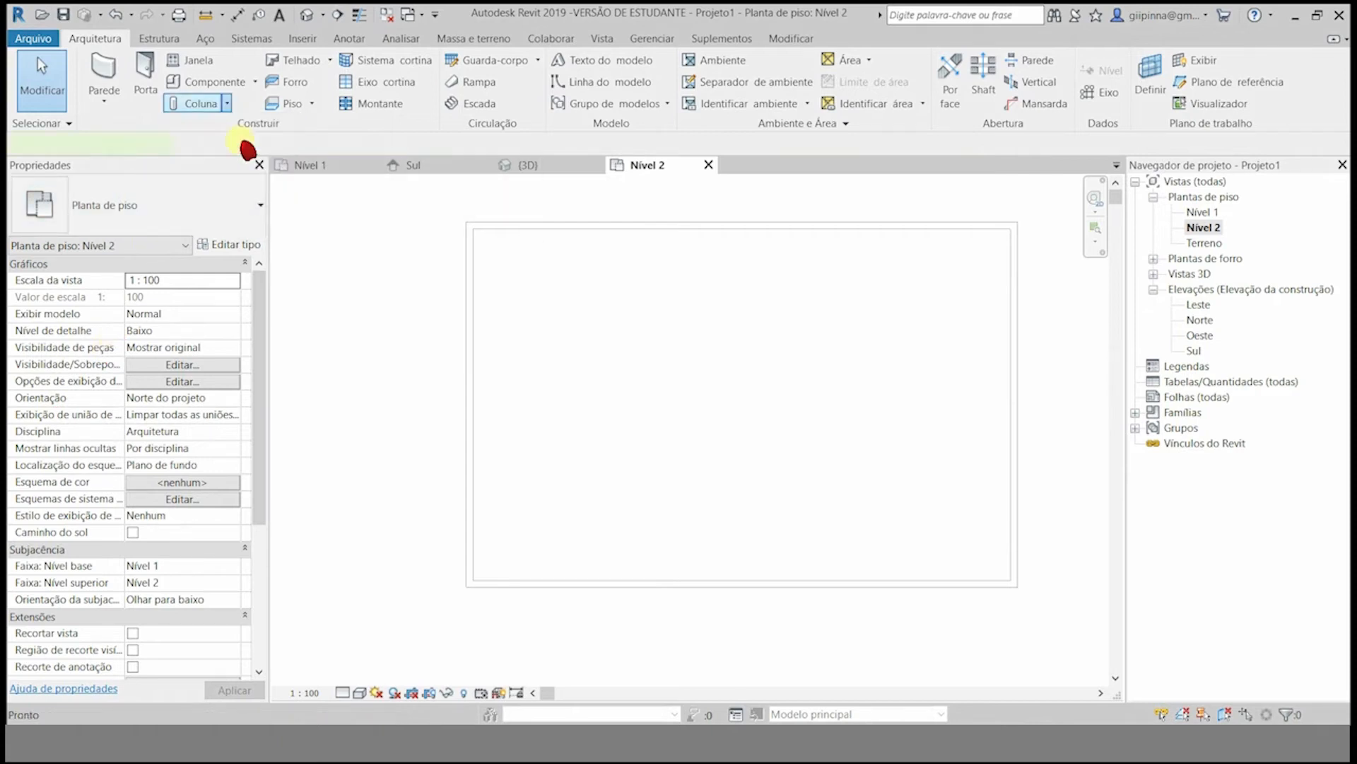
click(556, 308)
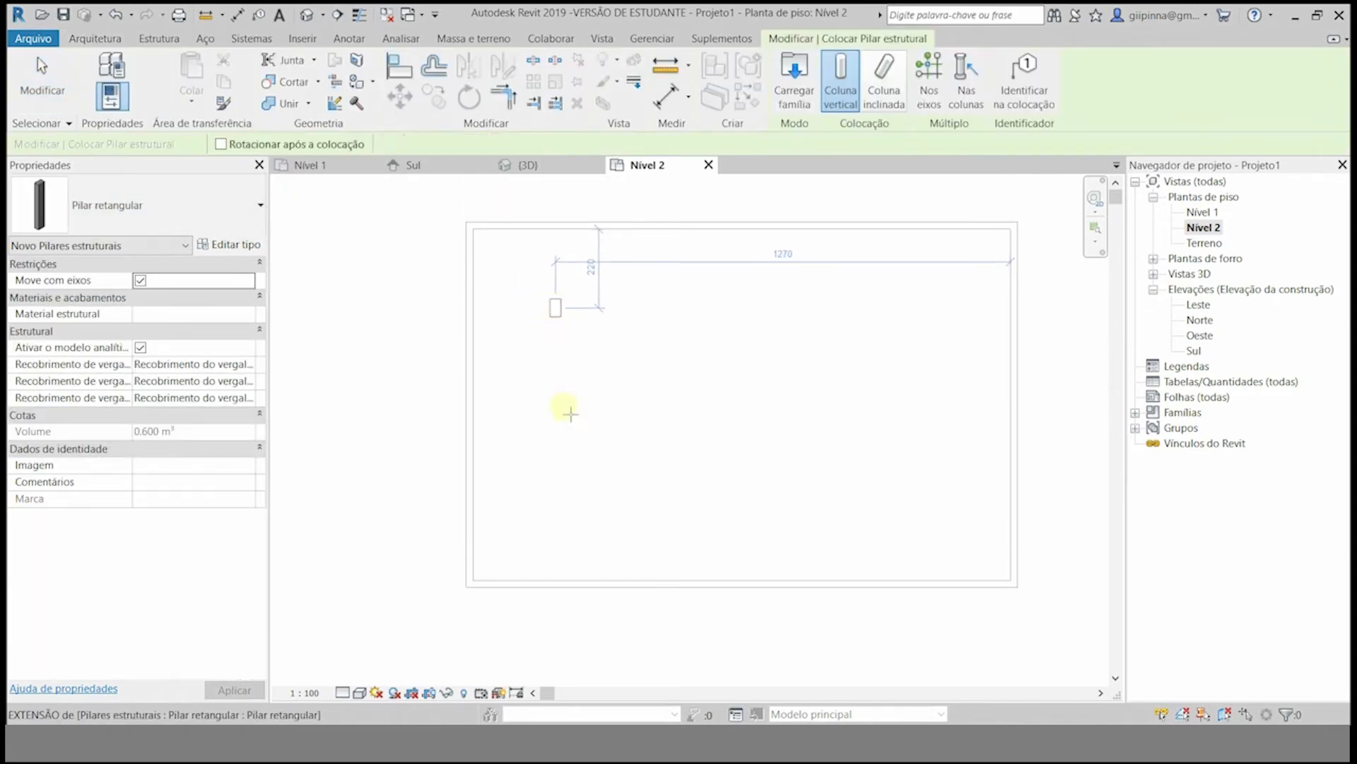
click(556, 505)
click(47, 86)
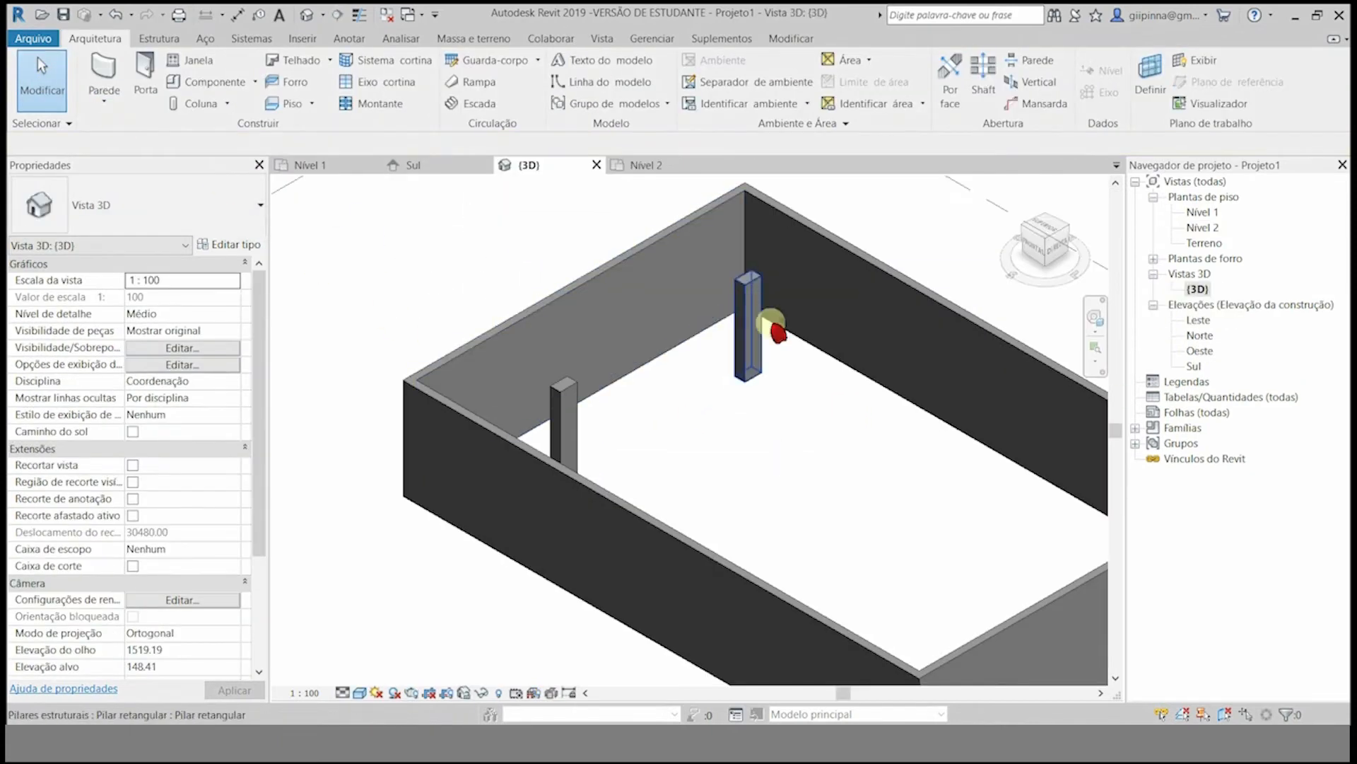
- Duplicate the type of the rear column in the 3D view under the name "Pilar retangular 40x80"
click(750, 318)
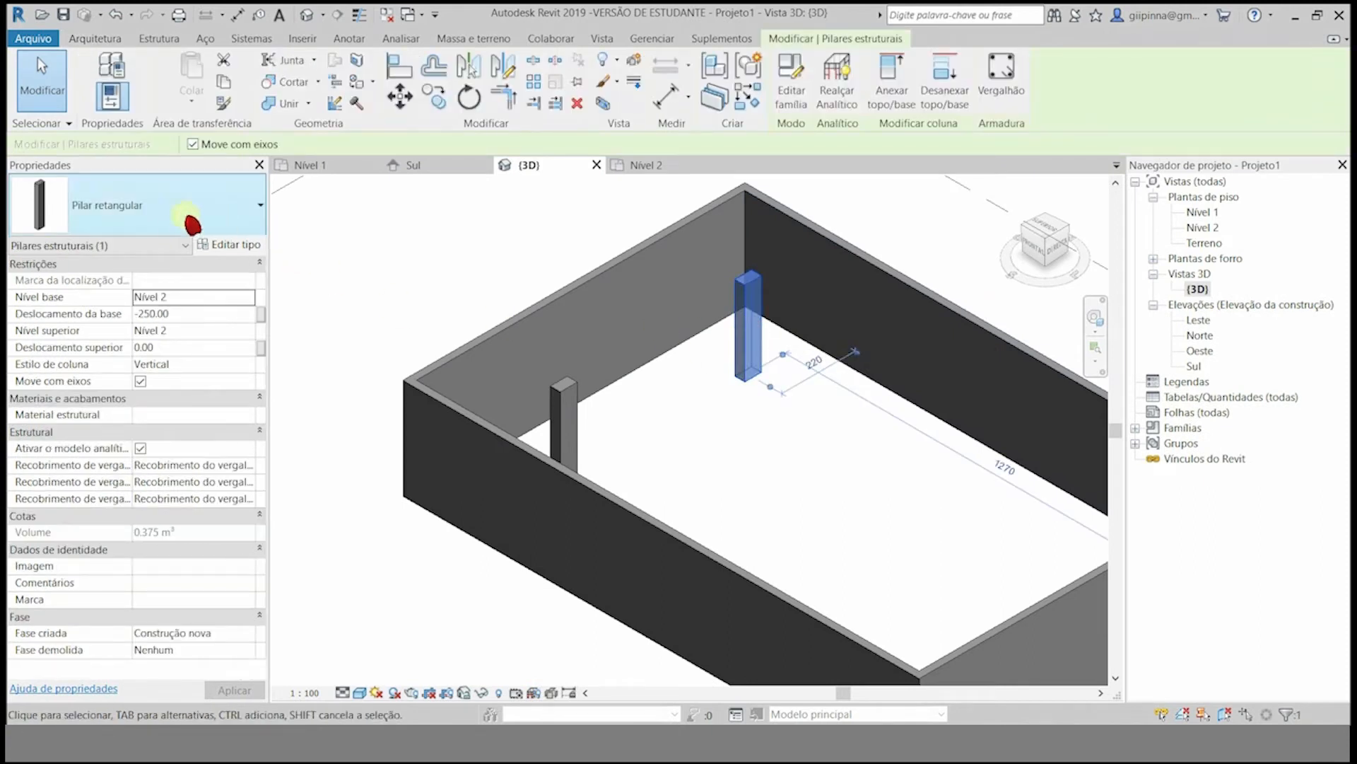
click(411, 267)
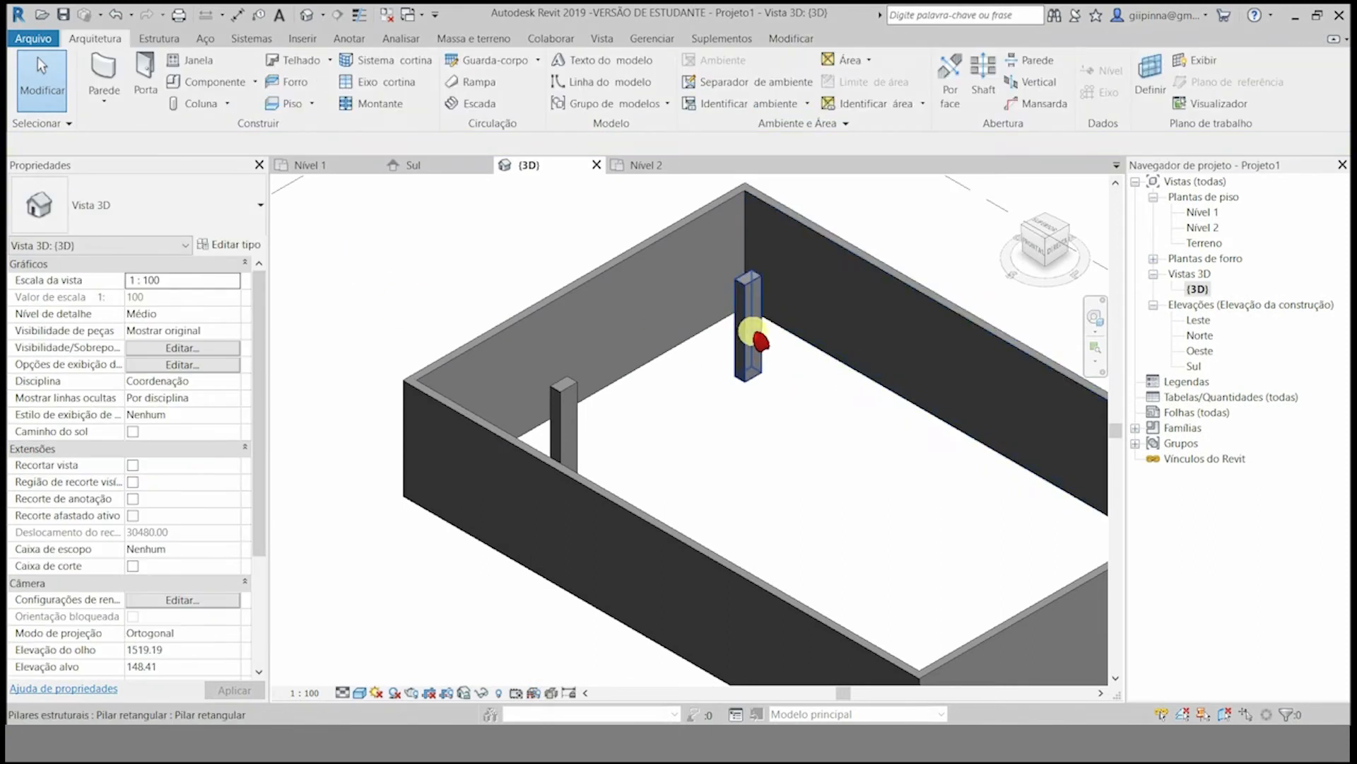
click(753, 305)
click(254, 245)
click(481, 160)
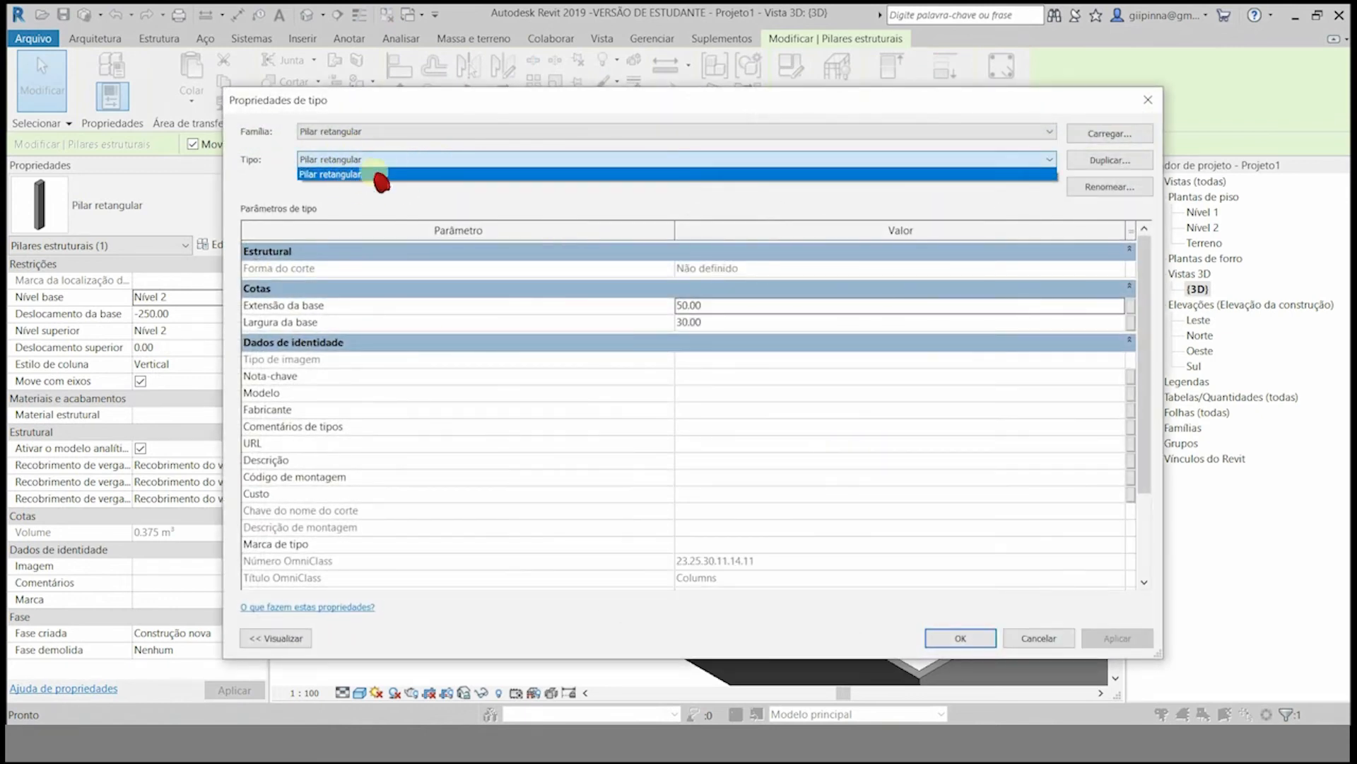
click(440, 174)
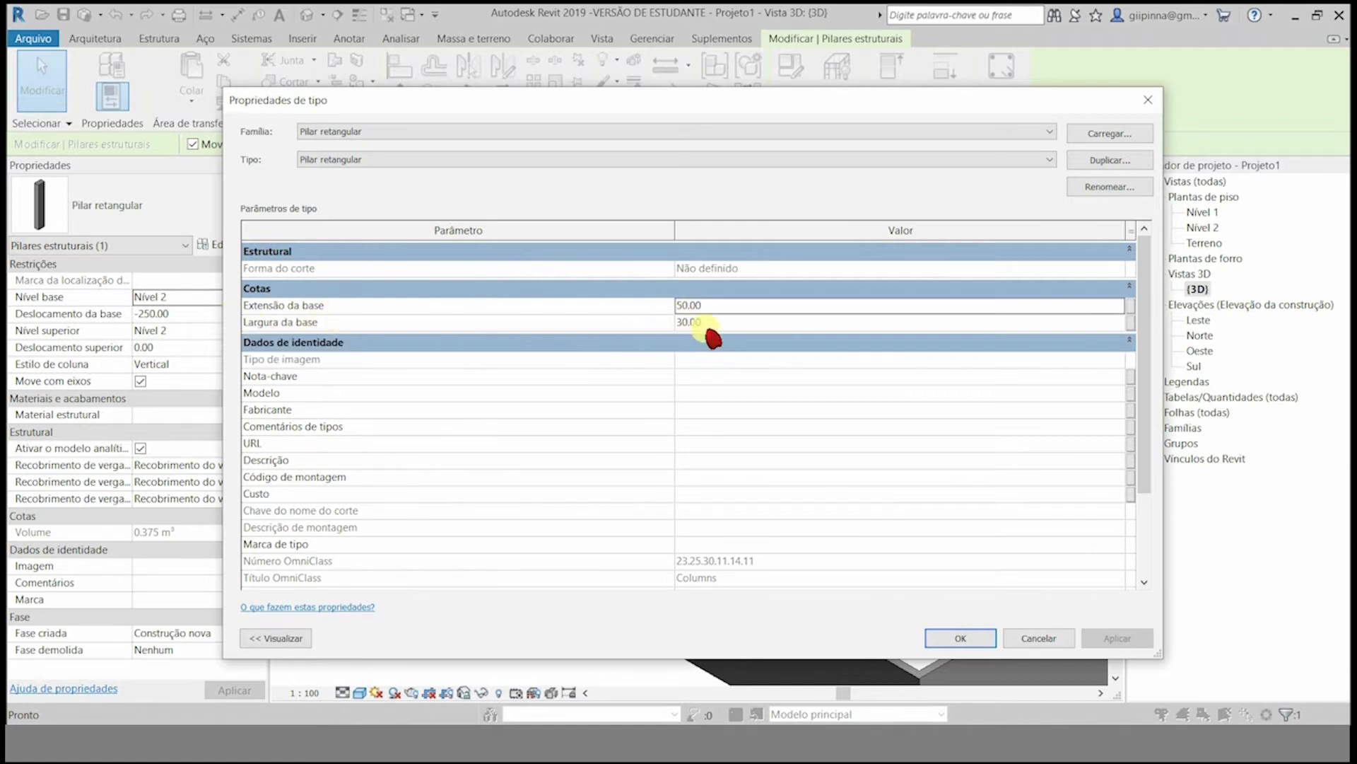
click(1116, 170)
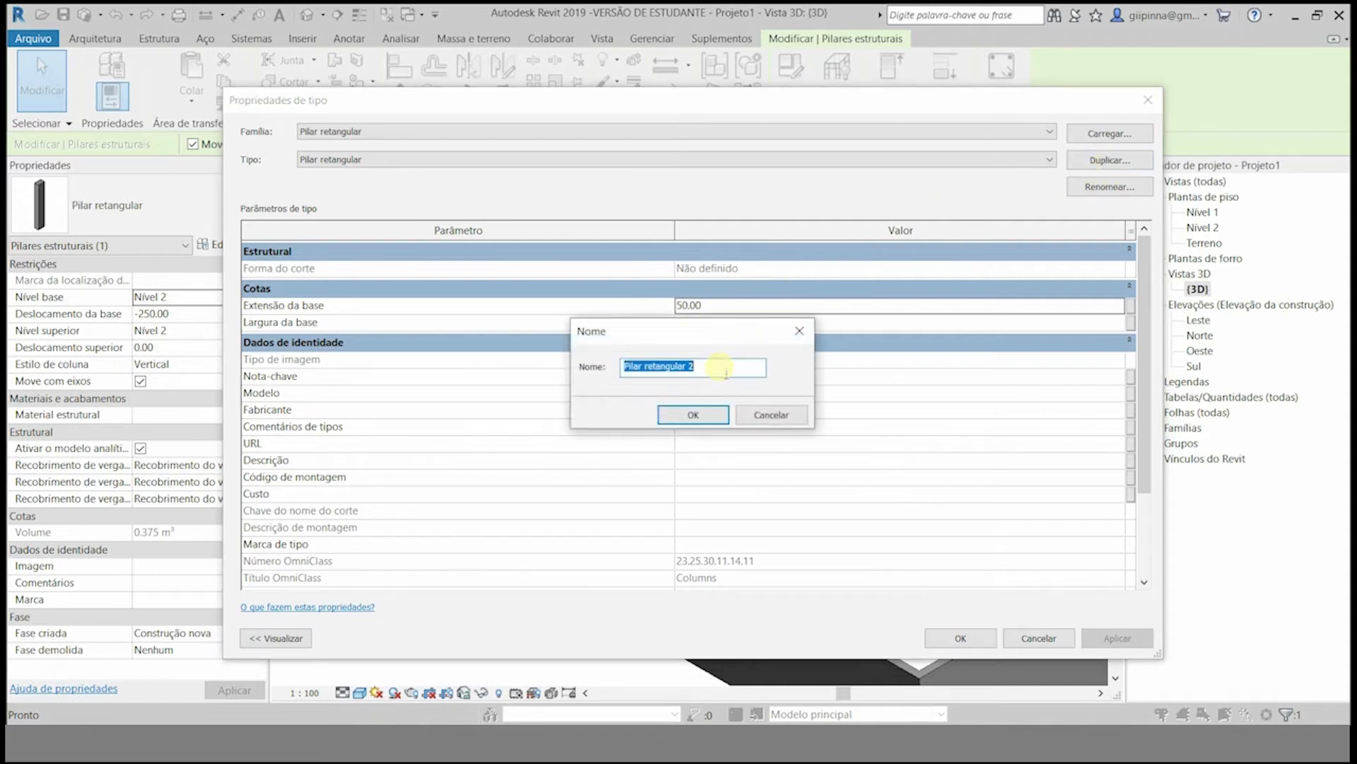
click(726, 373)
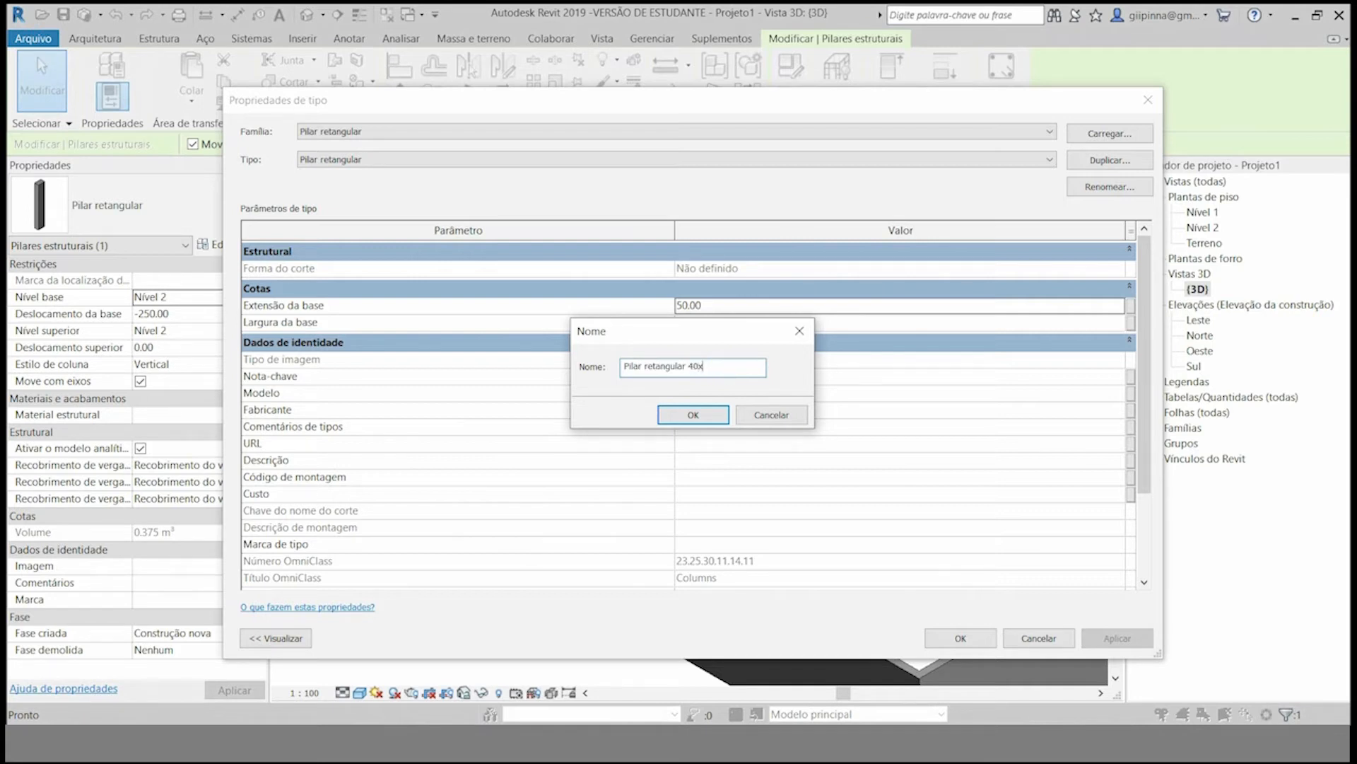
text(40x80)
key(Return)
- Set the 40x80 type's Extensão da base to 80 and Largura da base to 40, and apply it to the rear column
click(700, 302)
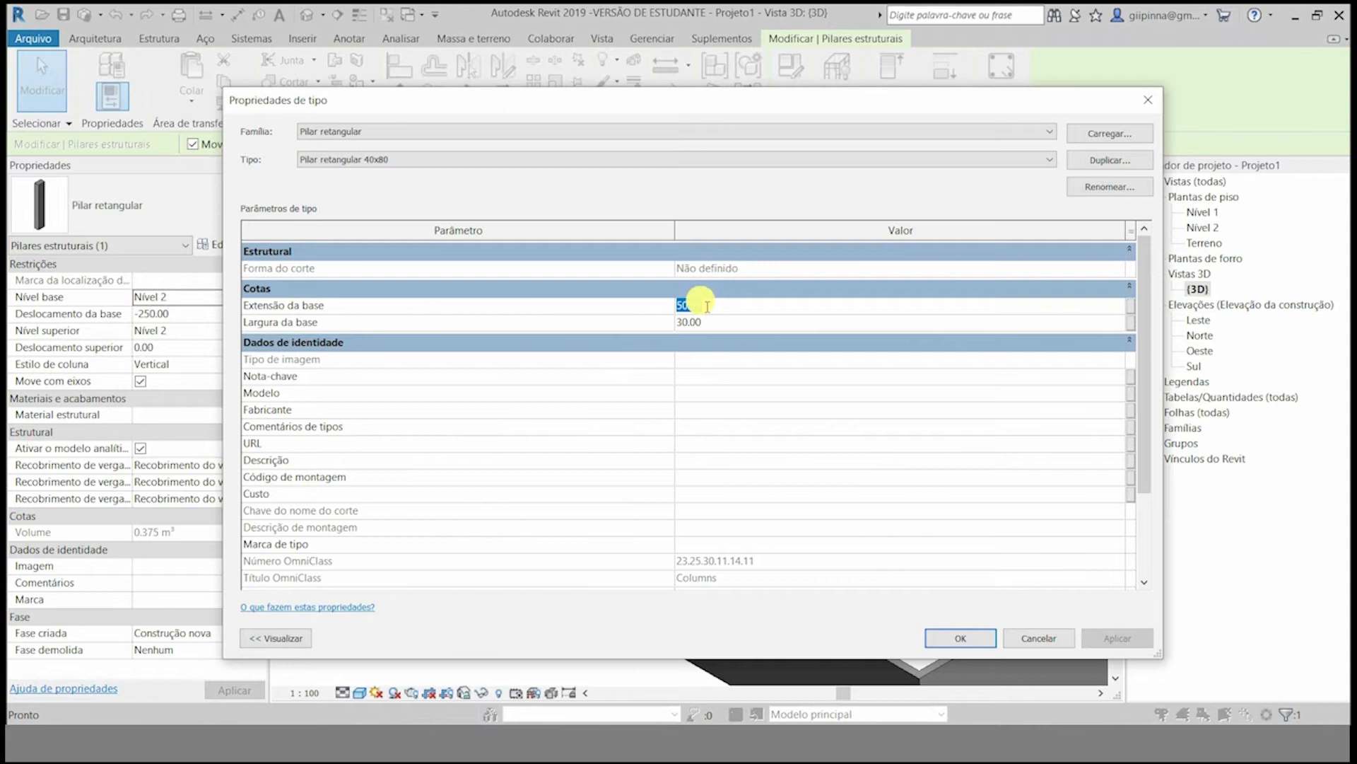
text(80.)
click(689, 322)
text(40)
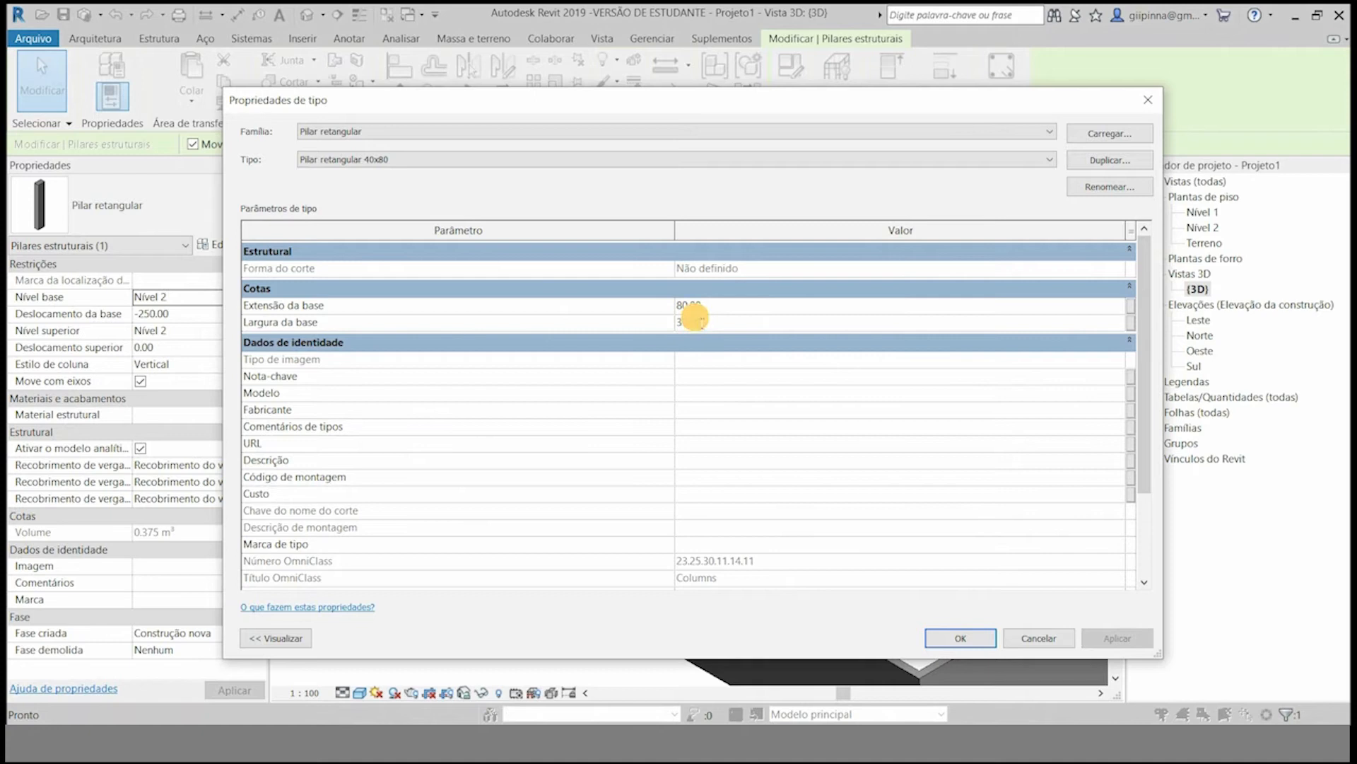
click(955, 638)
click(781, 537)
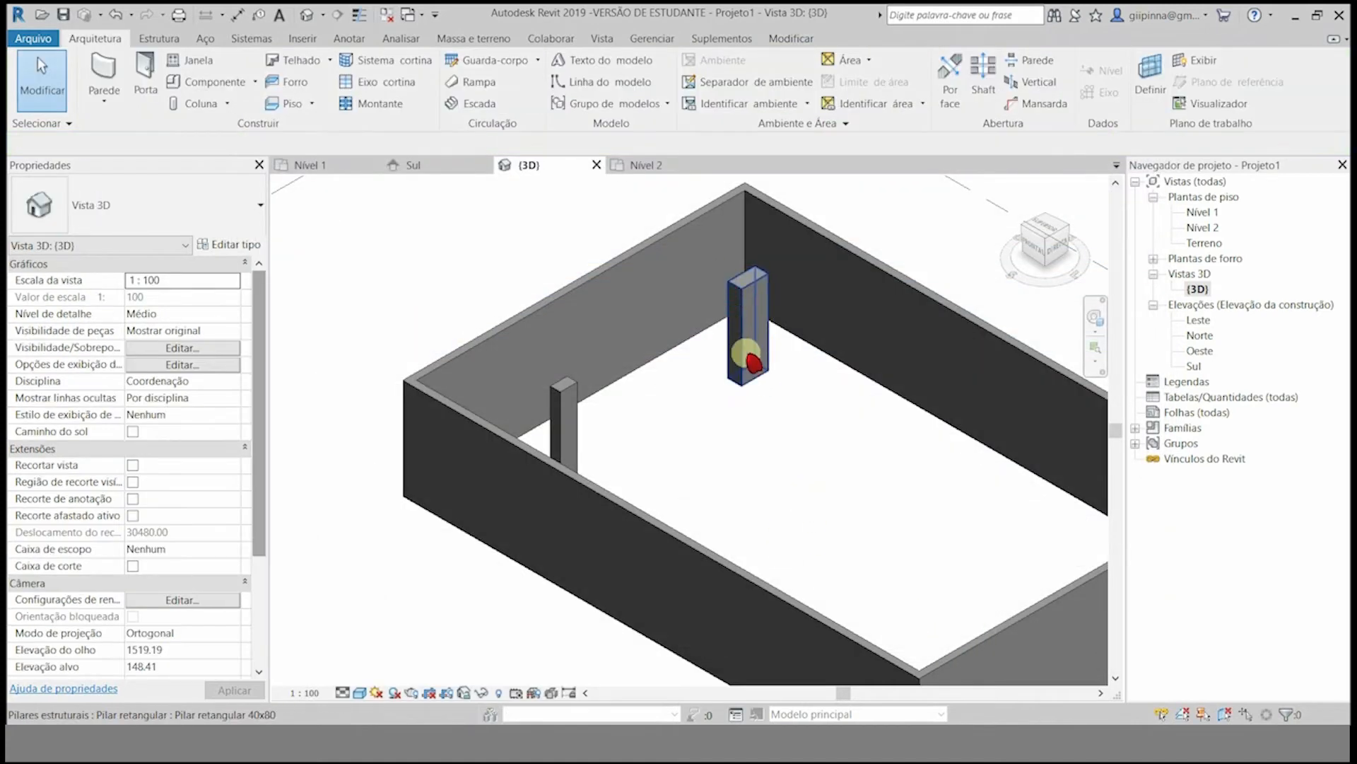
- Compare the types and properties of the rear and front columns in the 3D view
click(751, 311)
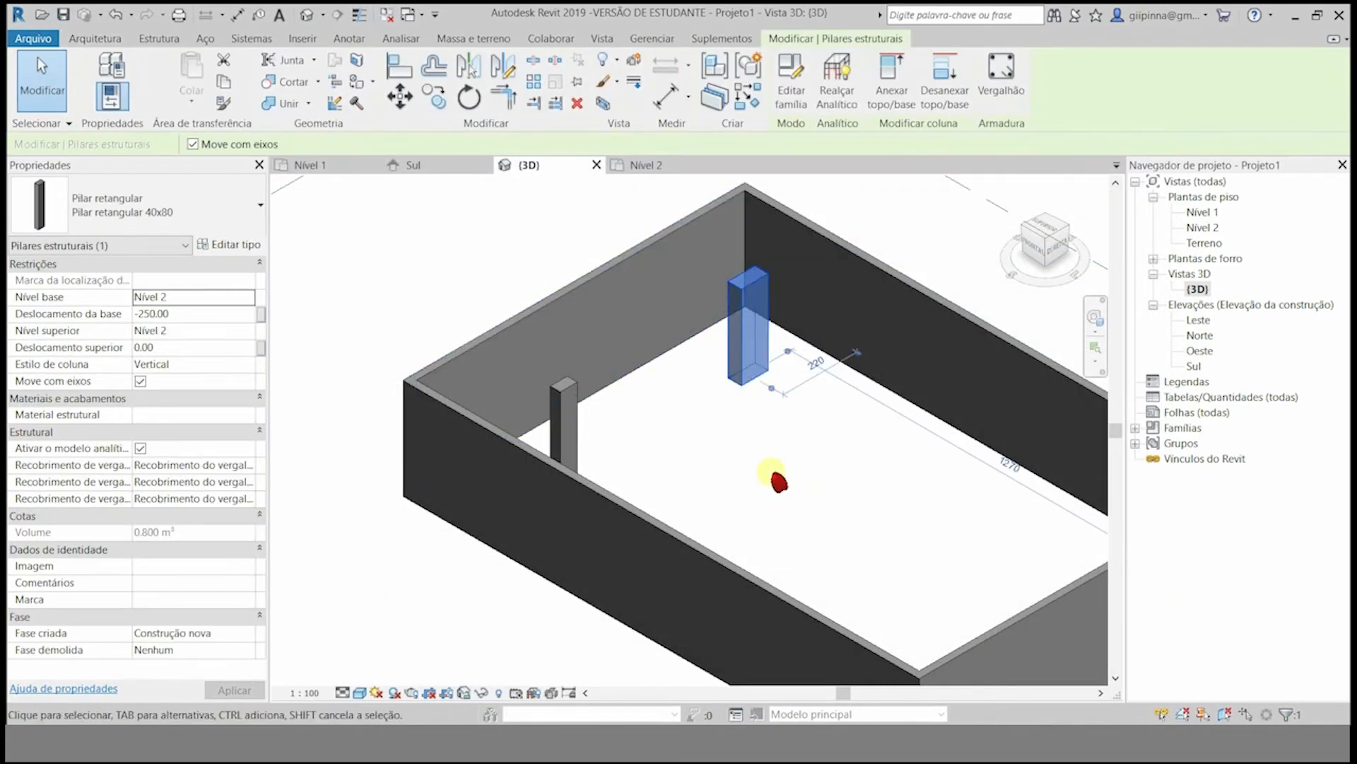
click(776, 476)
click(580, 427)
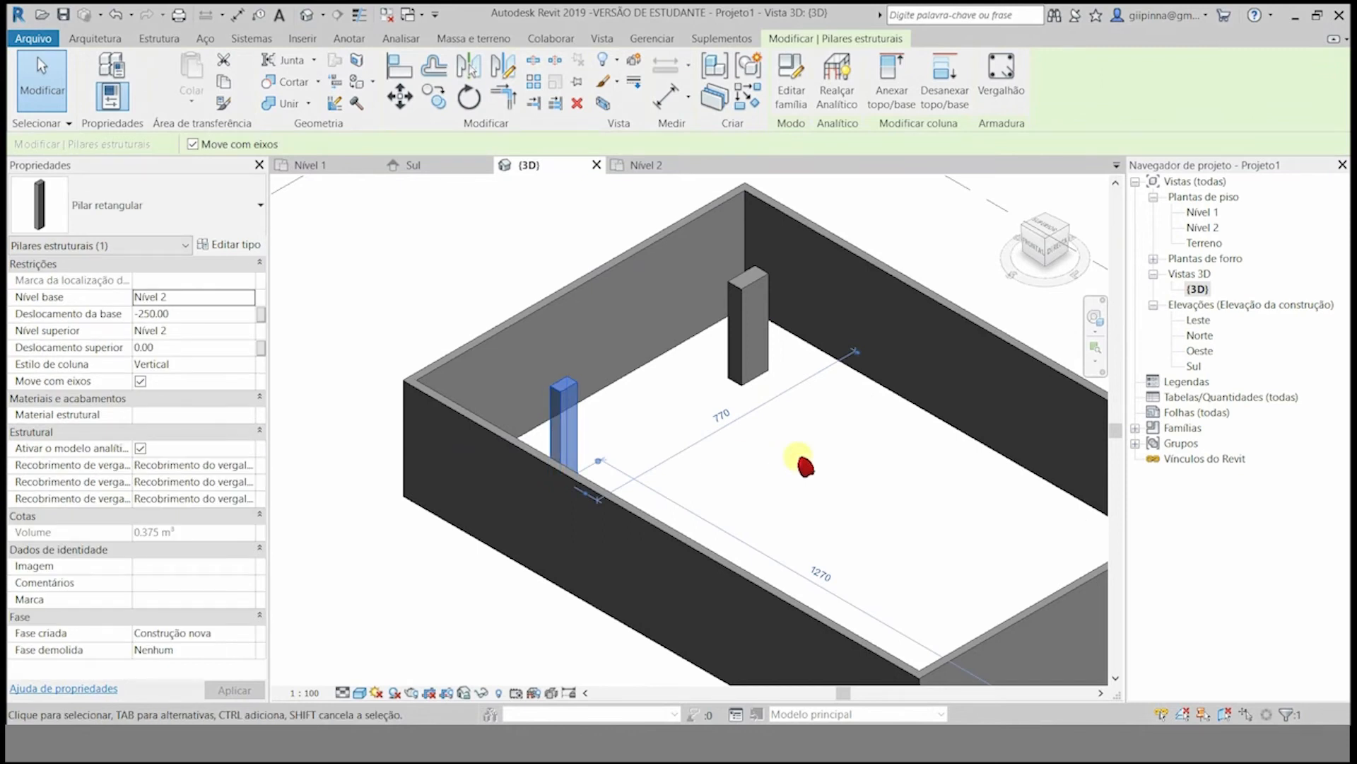
click(806, 466)
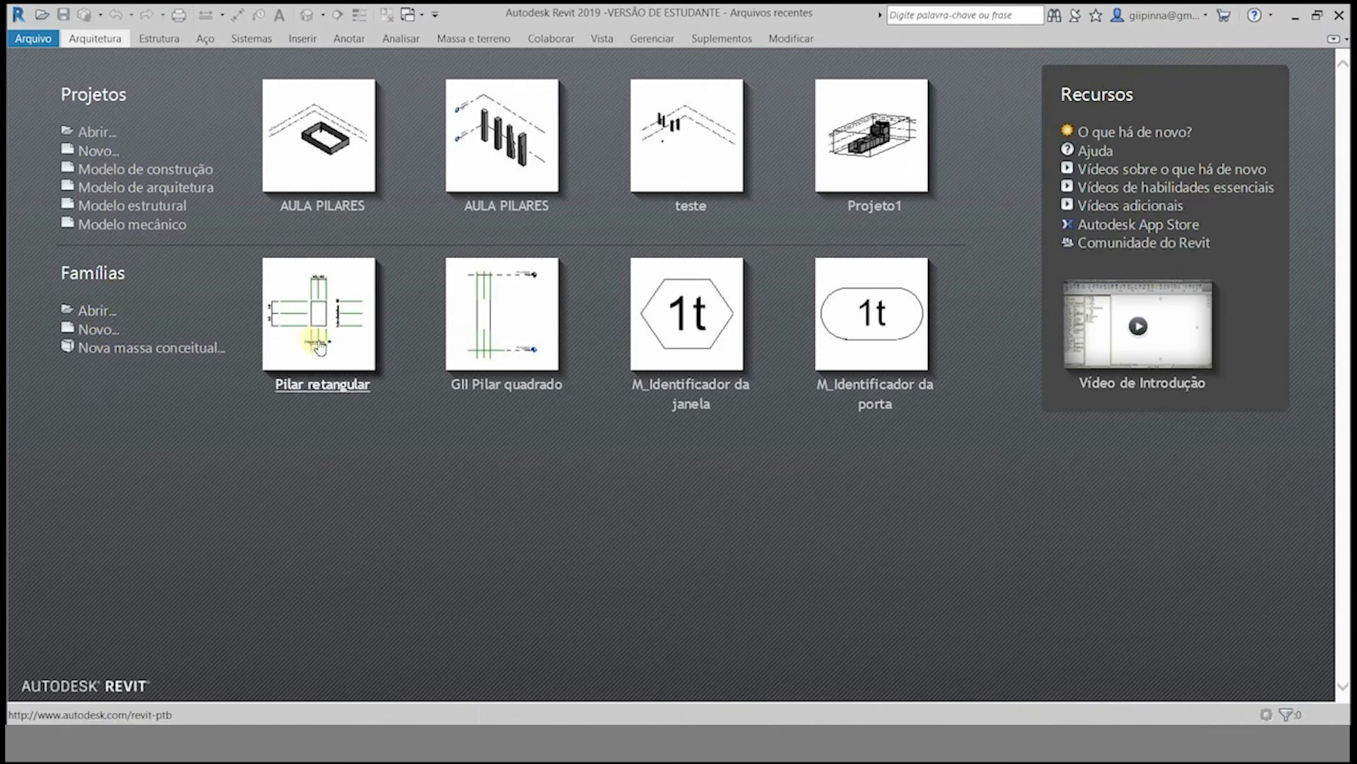
- Open the recent family Pilar retangular and delete its Linear and Largura parameters from the Outros group
click(308, 351)
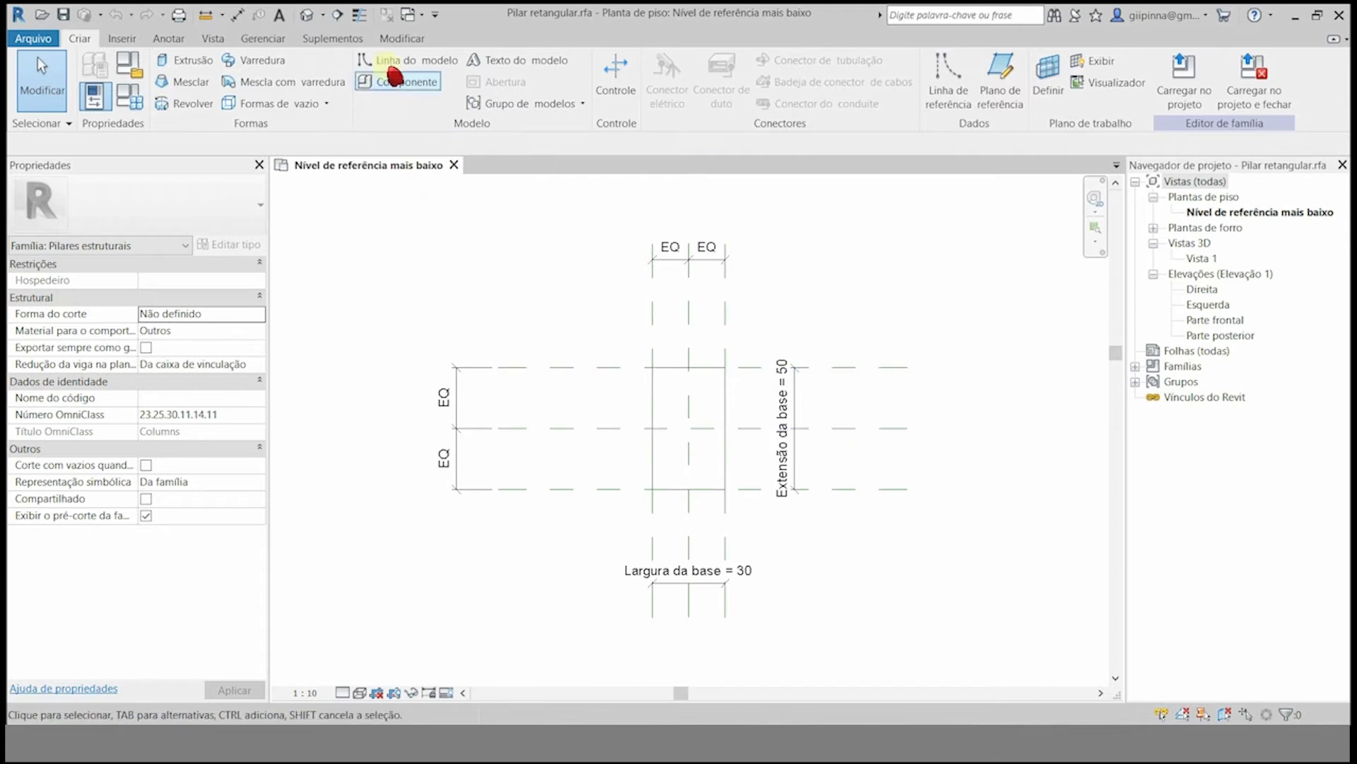
click(129, 99)
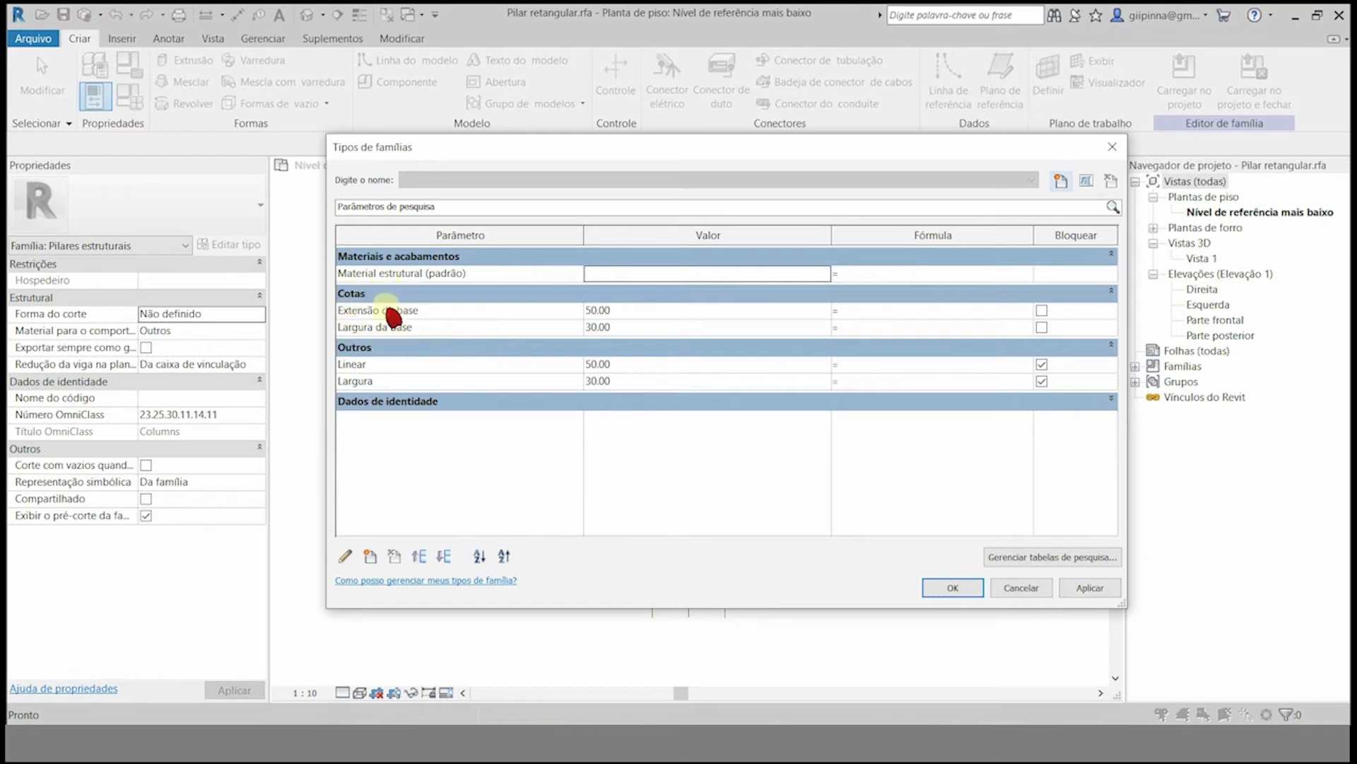
click(428, 364)
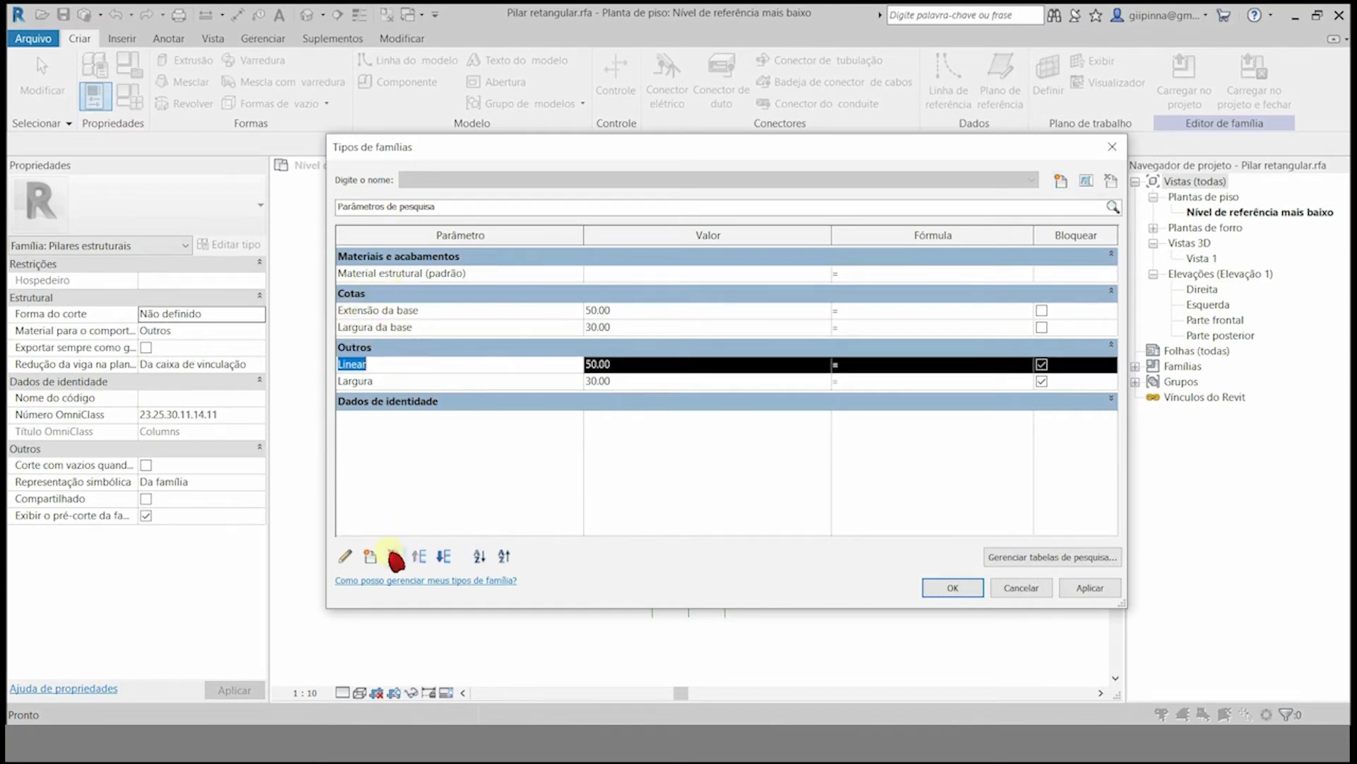
click(395, 557)
click(704, 378)
click(386, 365)
click(396, 557)
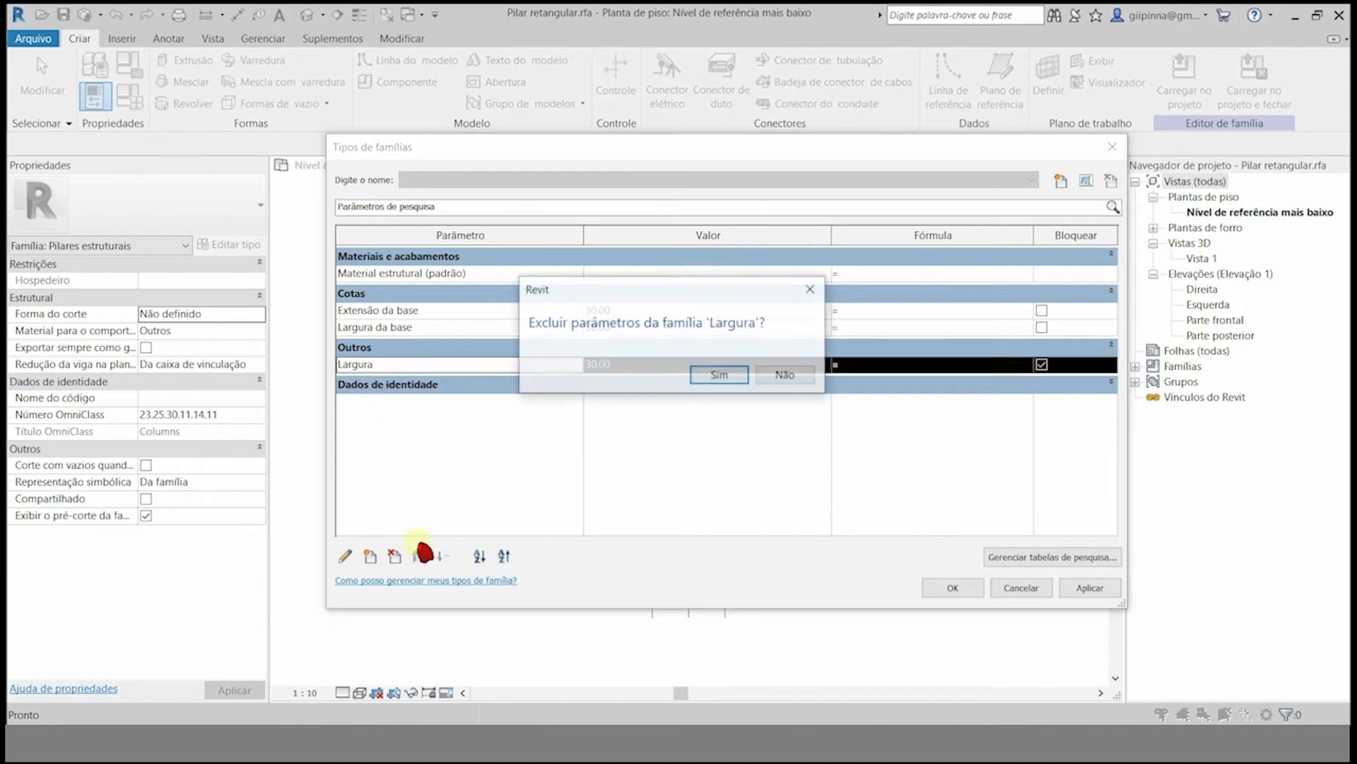
click(703, 376)
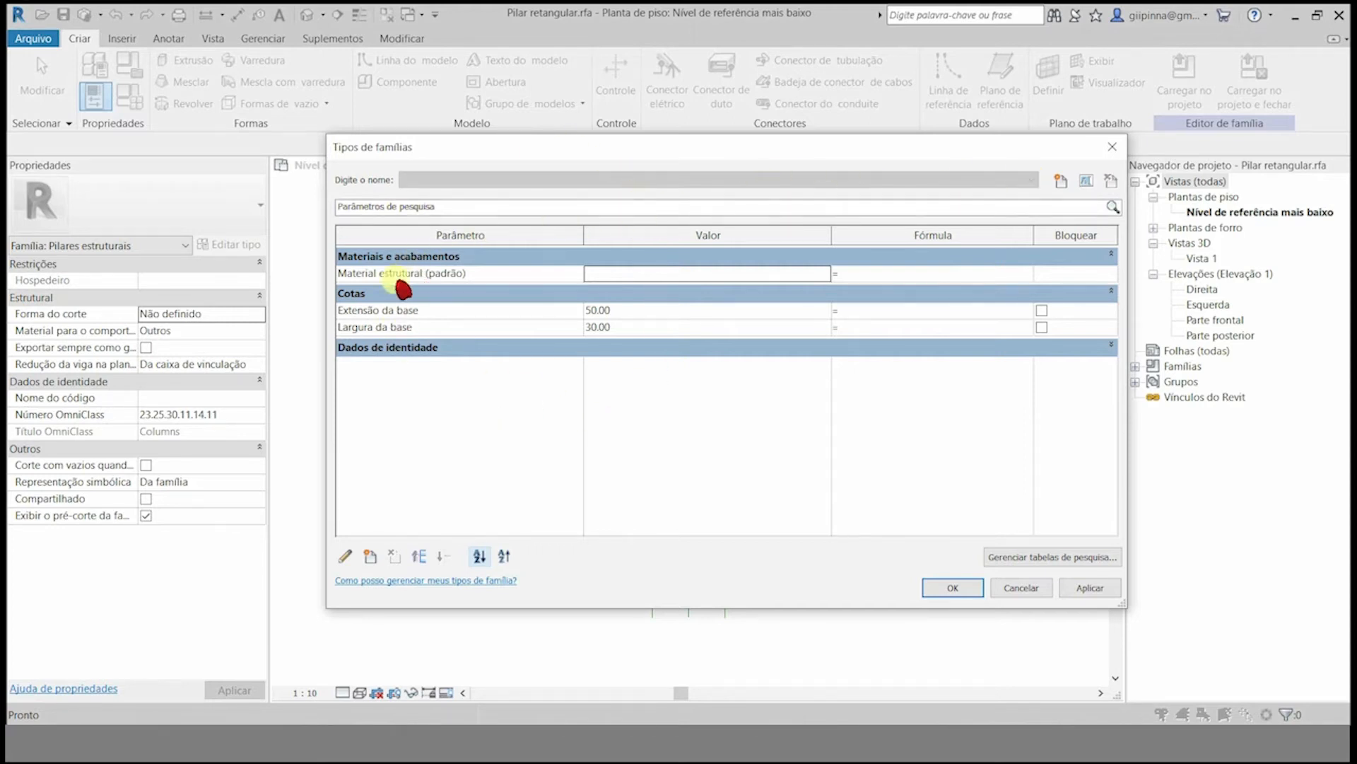
- Search the materials for "concreto", add "Concreto, Pré-moldado suave, Cinza claro" to the family, and try to assign it as Material estrutural
click(825, 275)
click(825, 272)
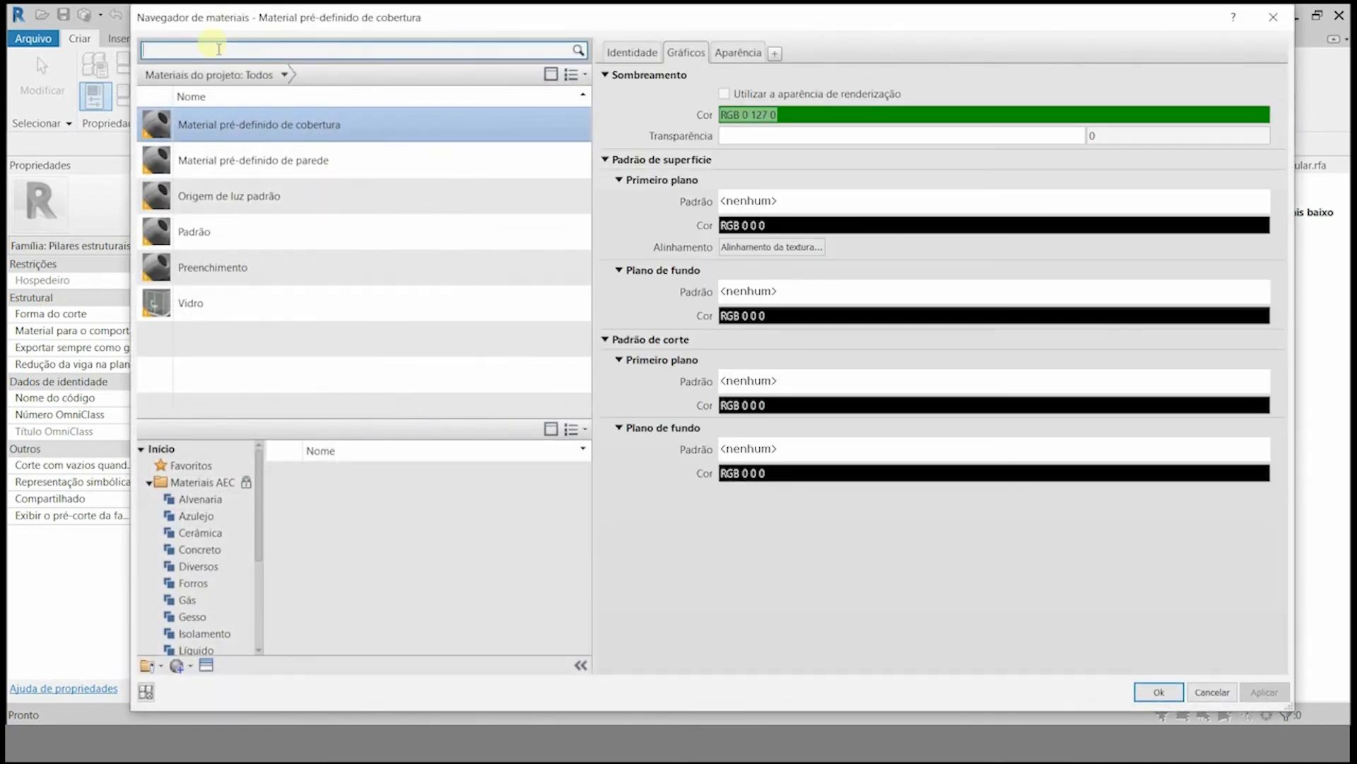
click(219, 49)
text(concreto)
click(343, 558)
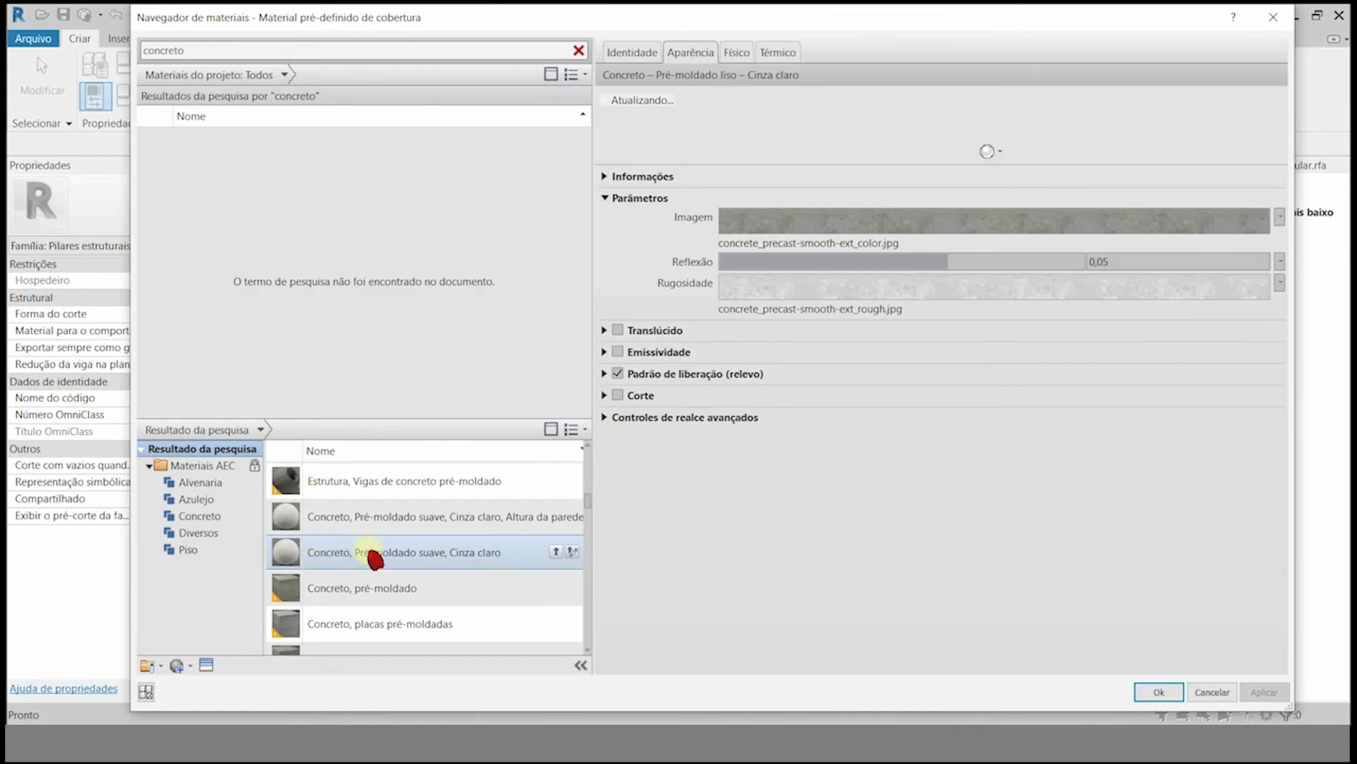
click(555, 552)
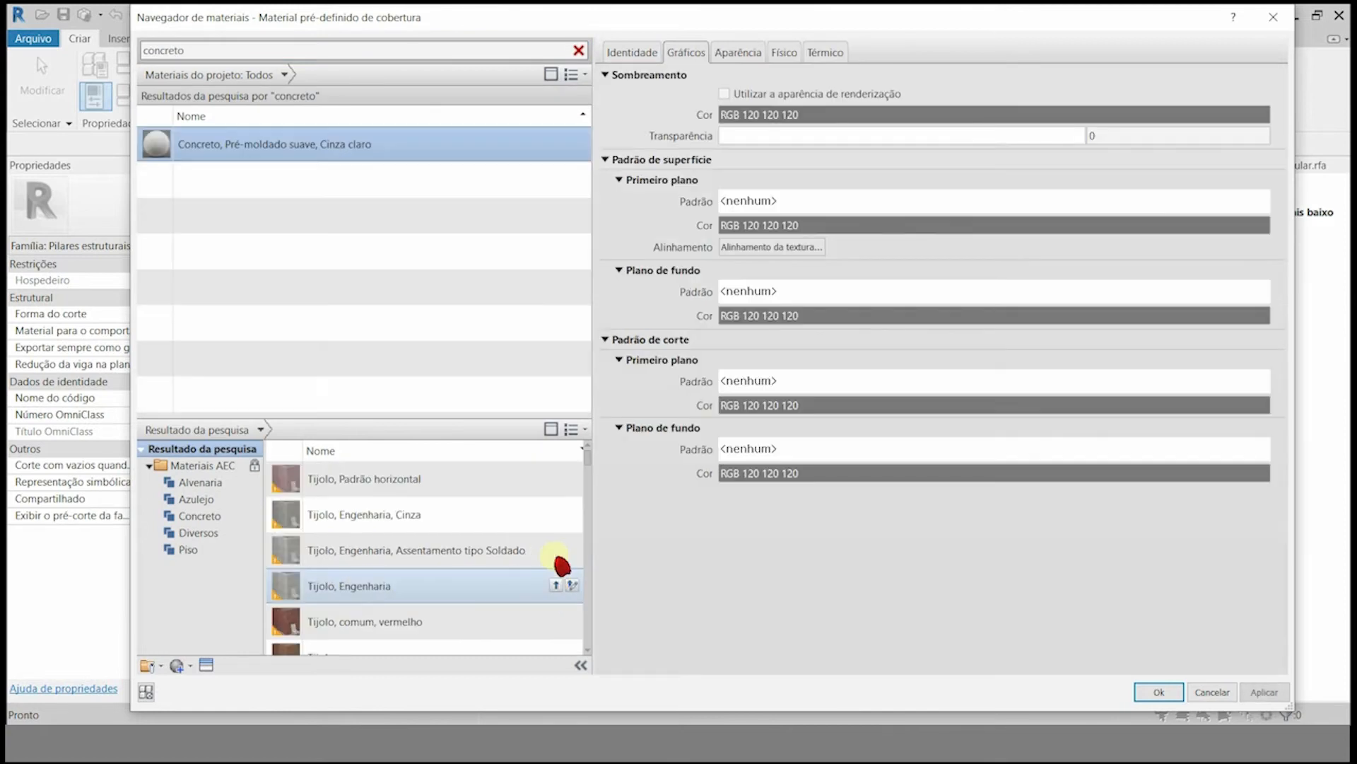
double_click(151, 148)
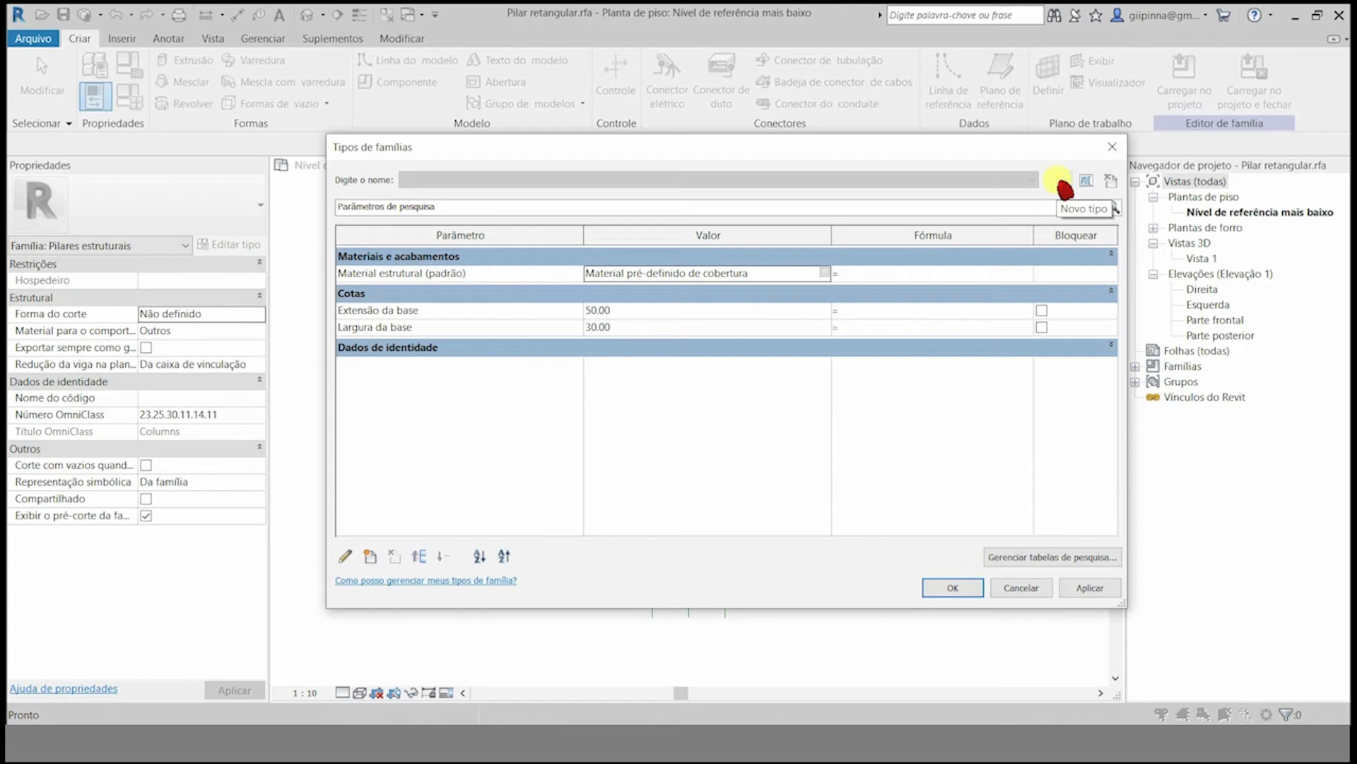
- Create the family type "Pilar retangular 20x40" with Extensão da base 40 and Largura da base 20
click(1059, 181)
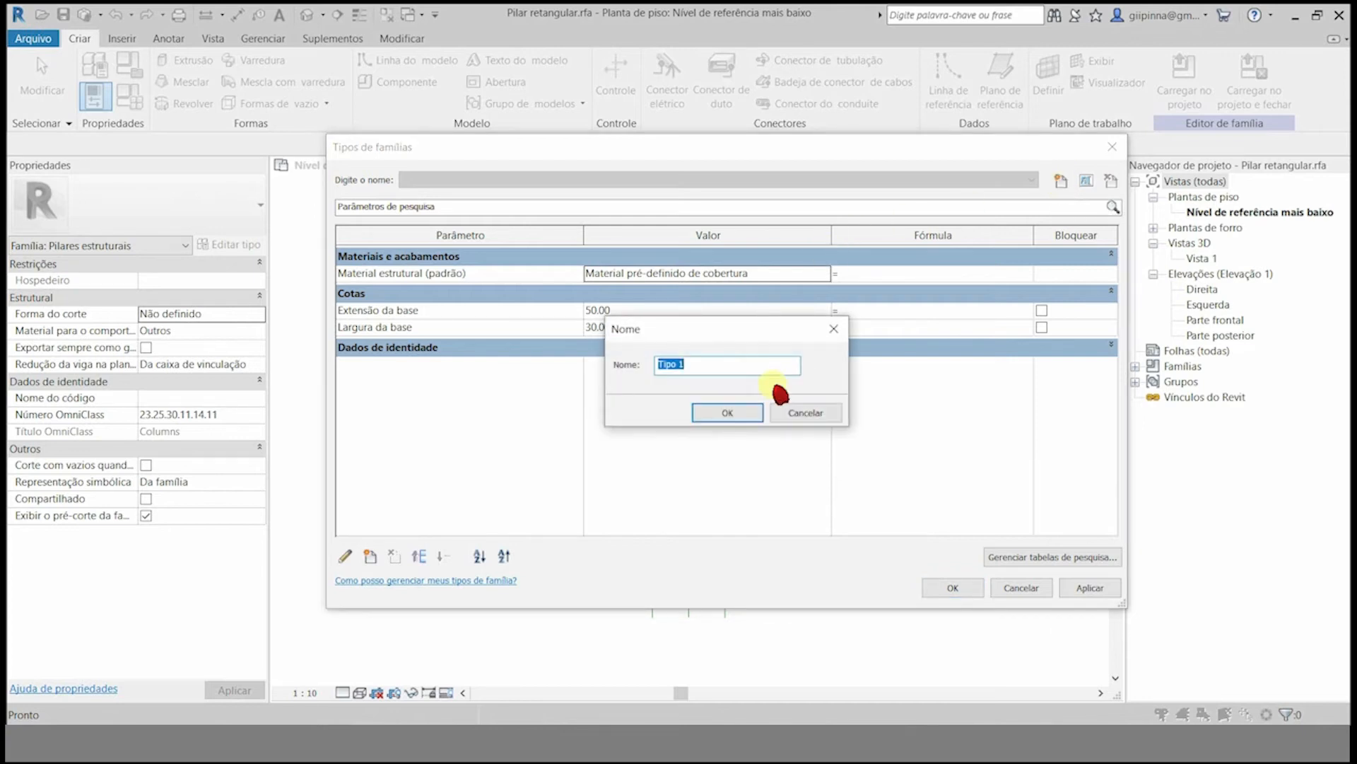
text(Pilar retangular 20x40)
key(Return)
click(654, 315)
click(638, 326)
key(Tab)
- Create the family type "Pilar retangular 40x80" with Extensão da base 80 and Largura da base 40, and apply it
click(1061, 181)
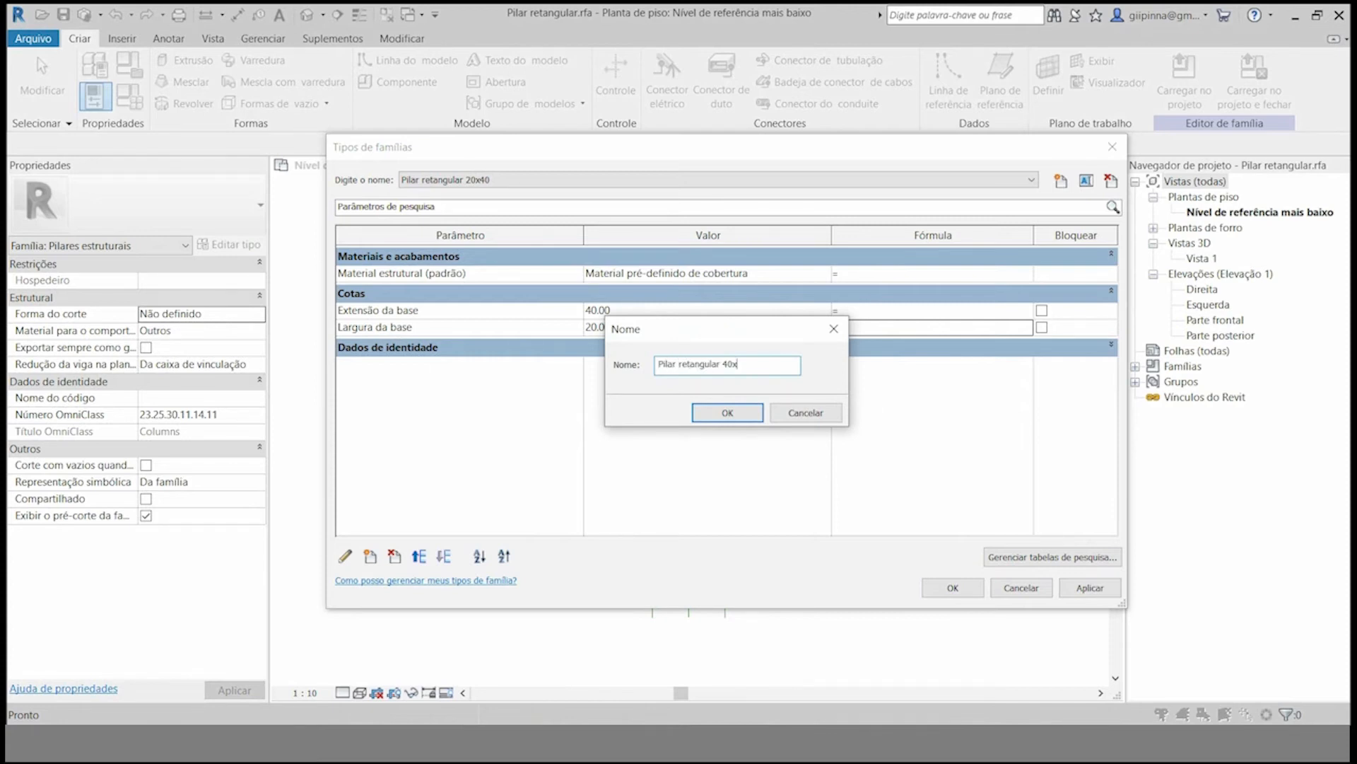
key(Return)
click(633, 329)
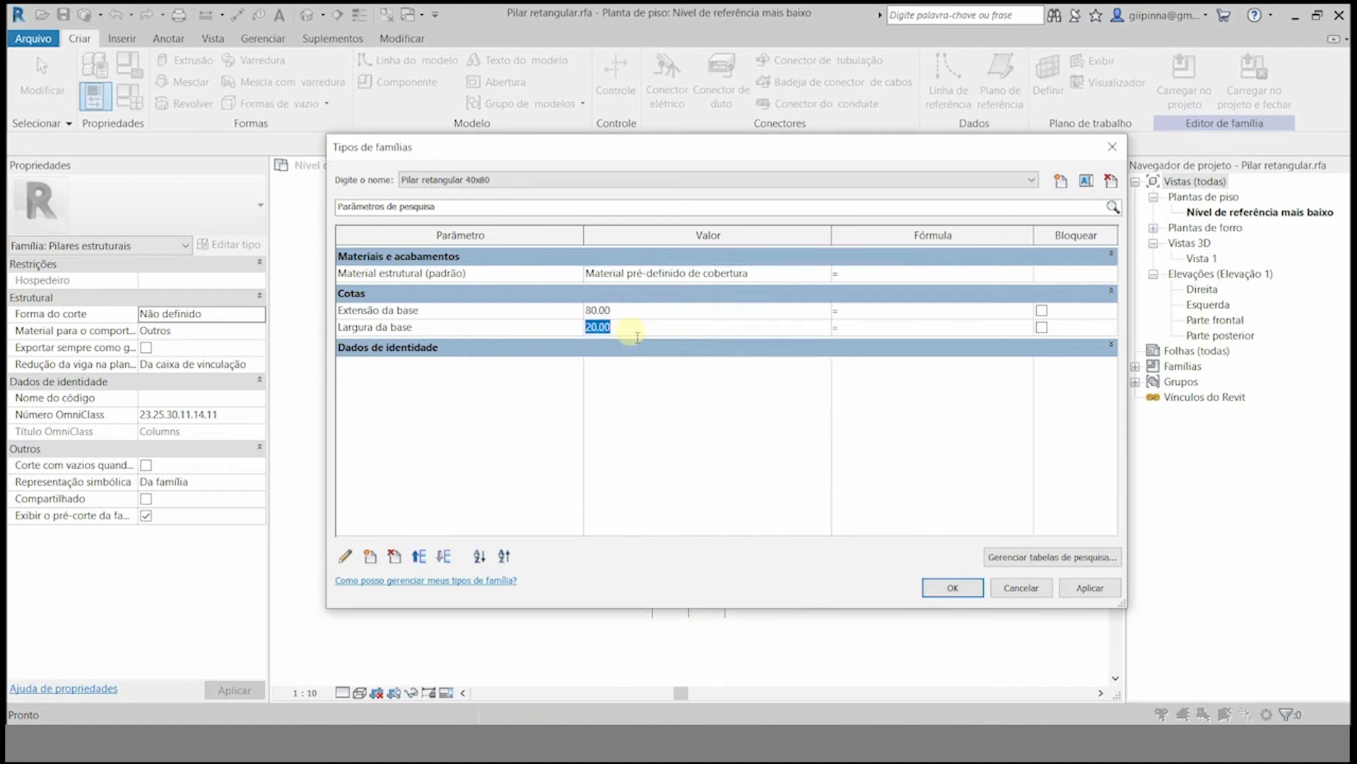
click(1028, 181)
click(1081, 589)
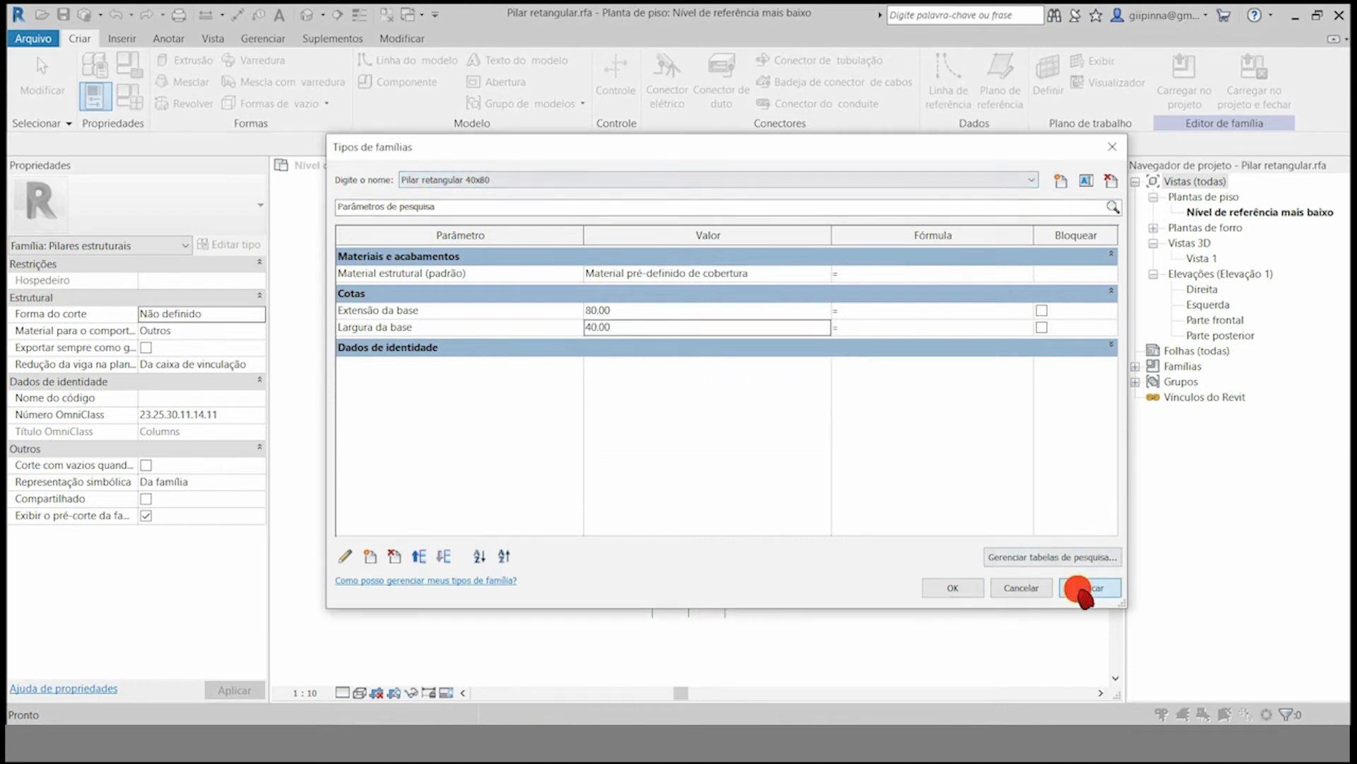
click(1034, 183)
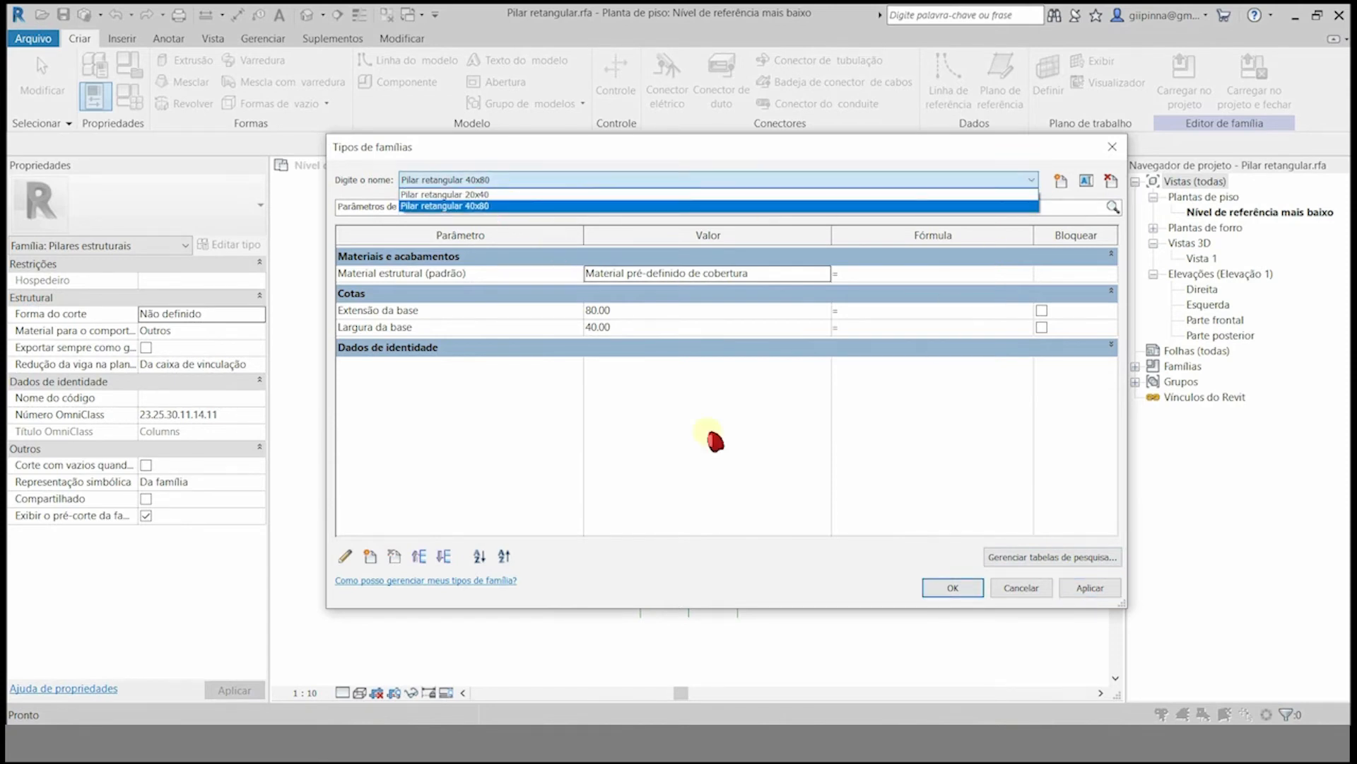
click(720, 482)
- Create the family type "Pilar retangular 30x70" with Extensão da base 70 and Largura da base 30
click(1061, 182)
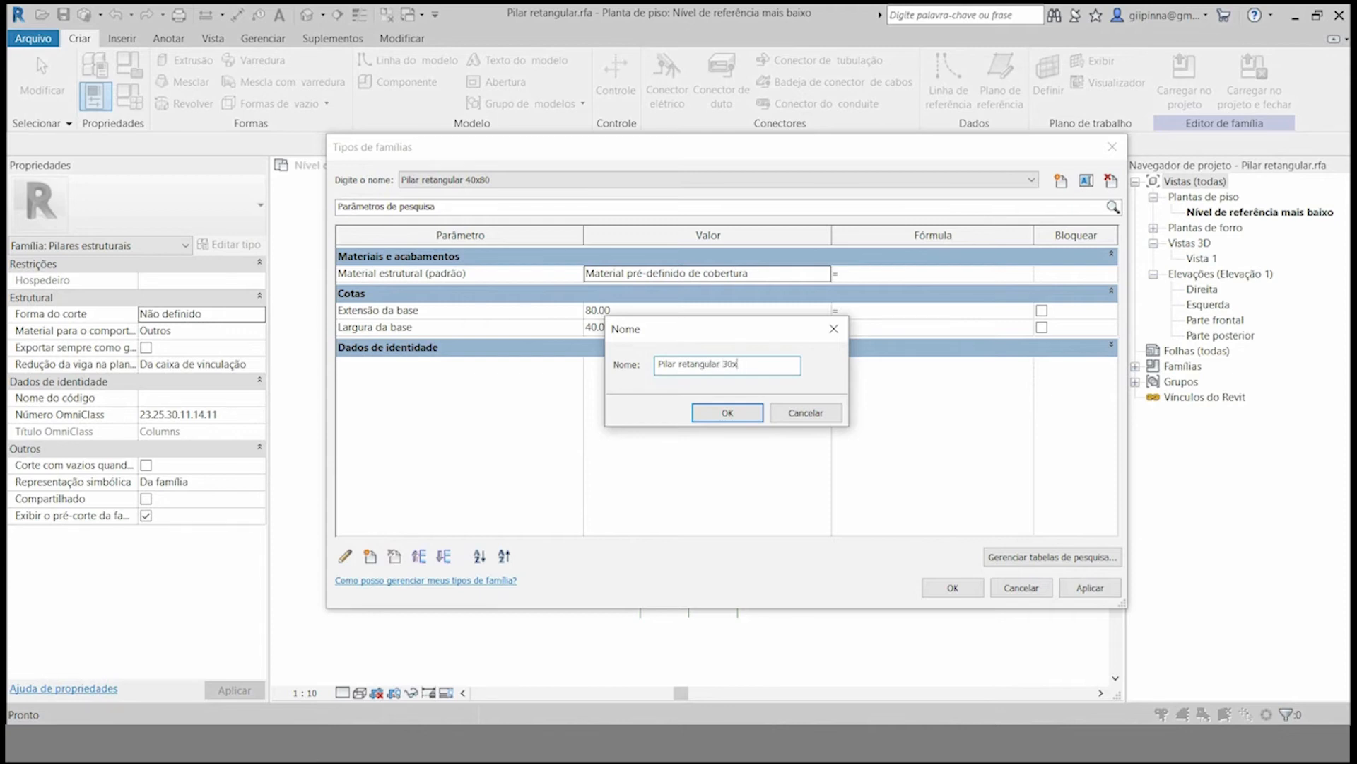
key(Return)
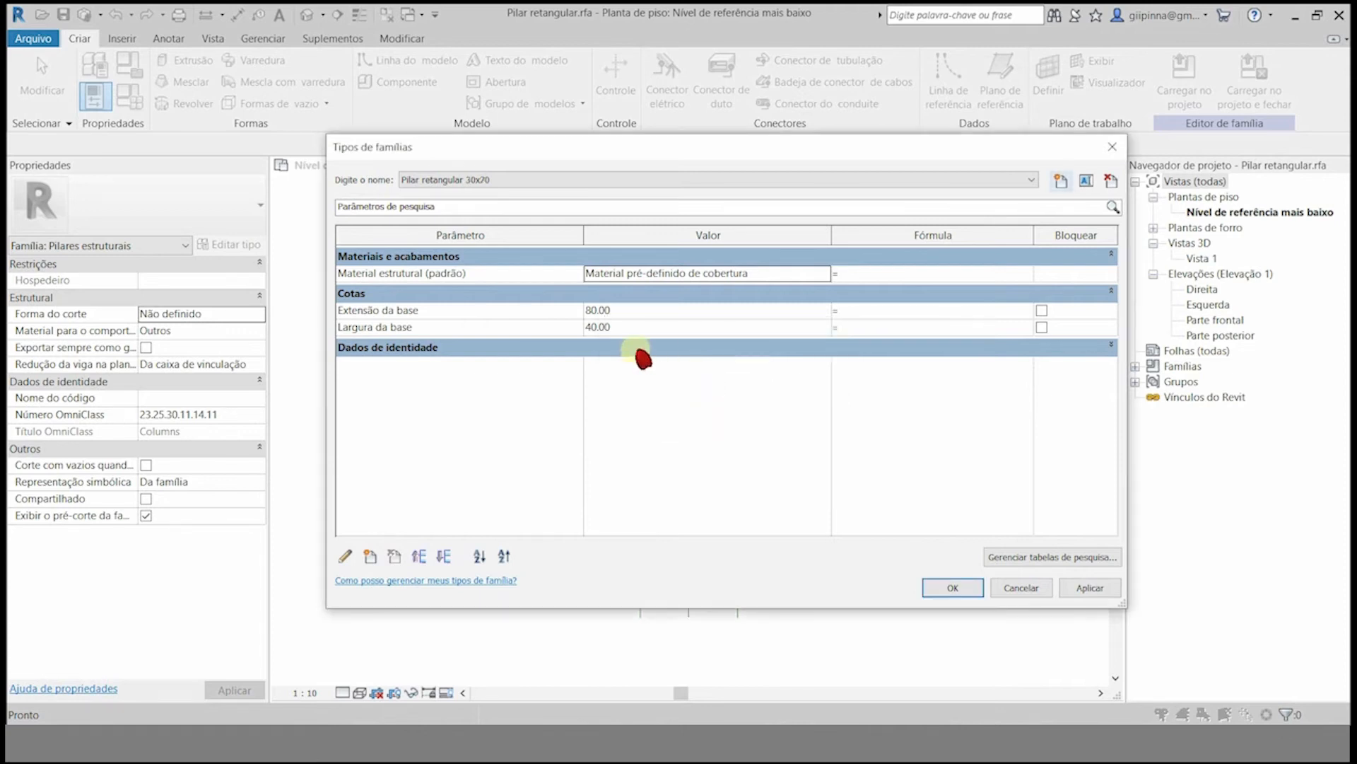
click(636, 309)
double_click(636, 311)
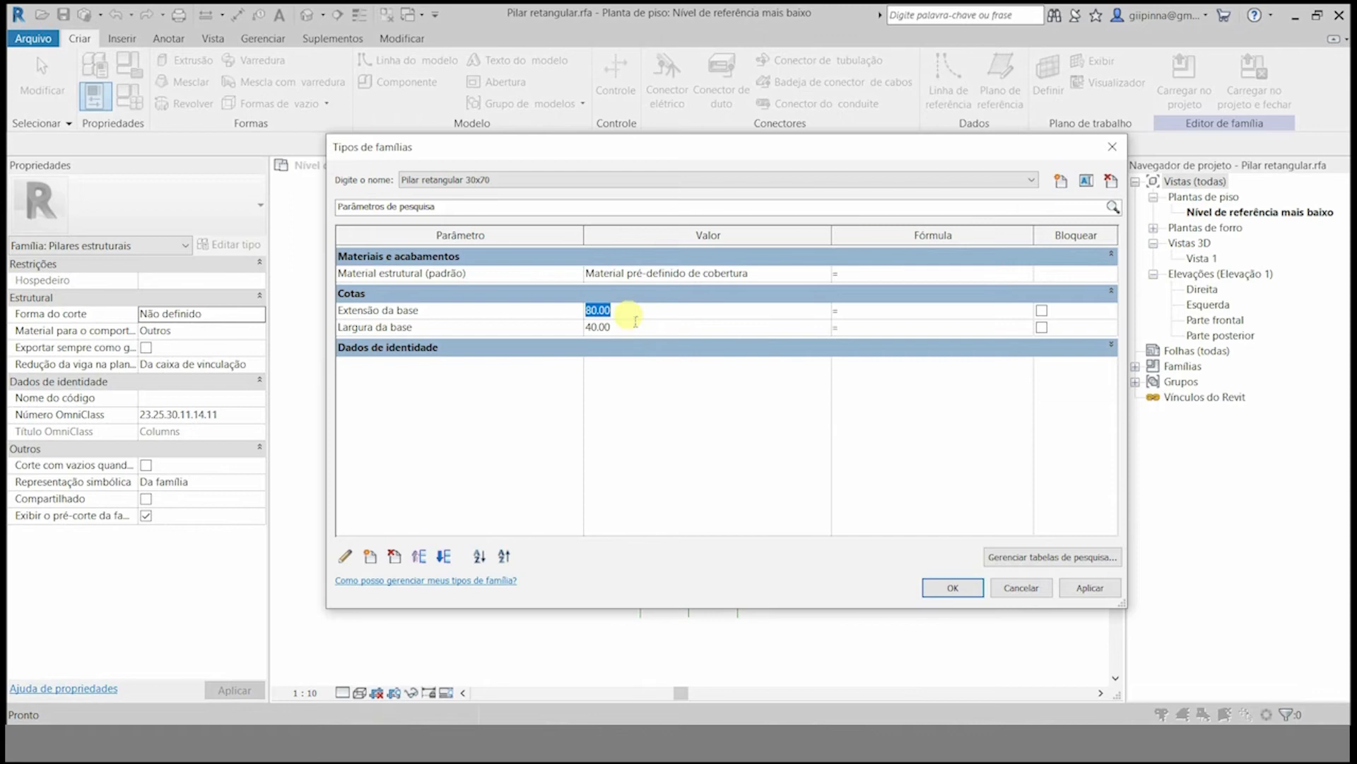
click(636, 325)
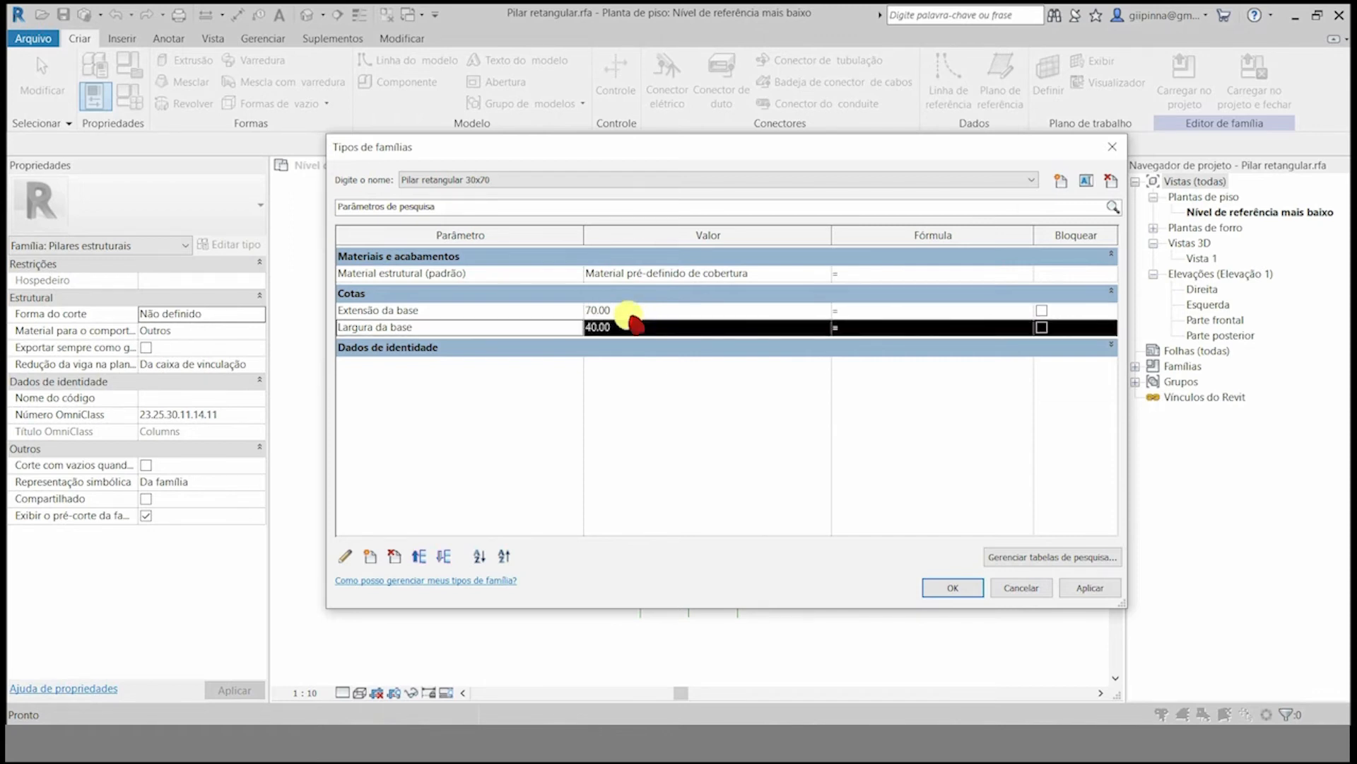
click(598, 329)
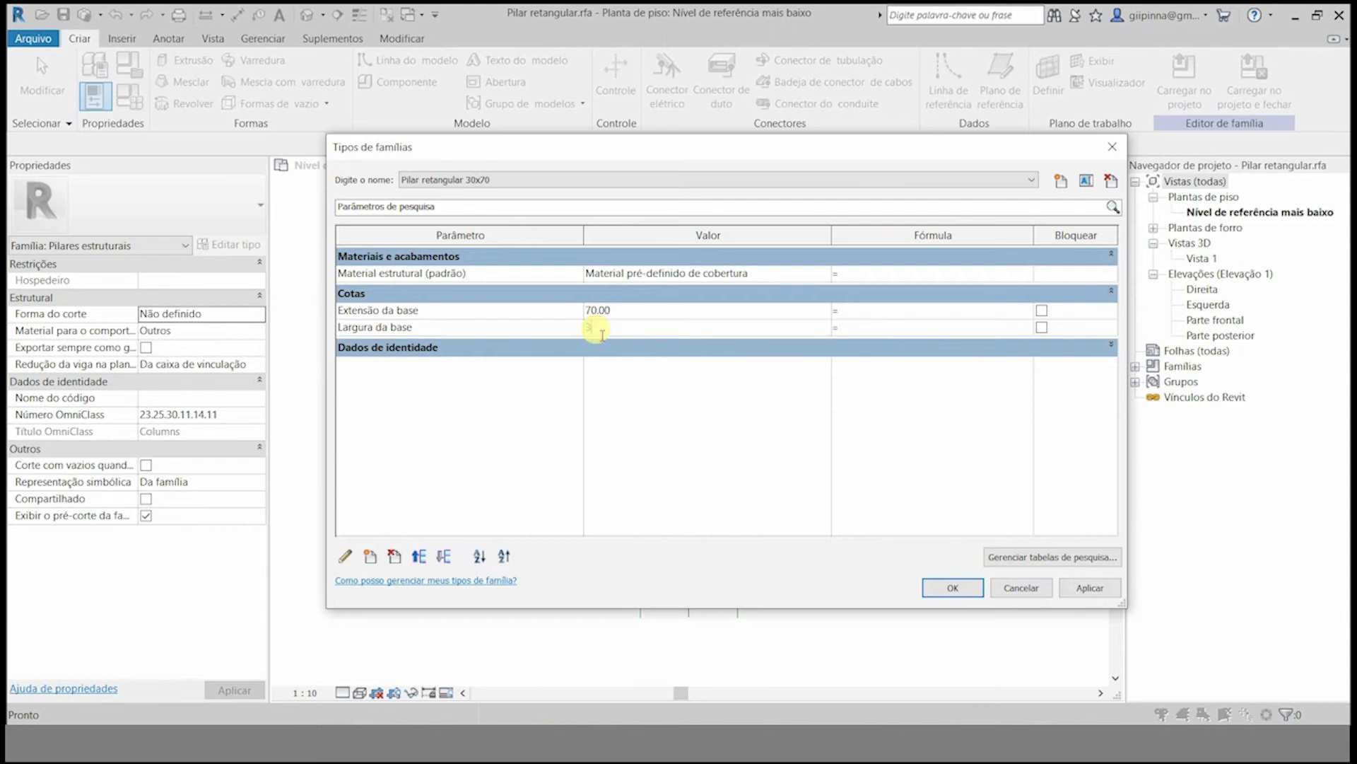
click(633, 387)
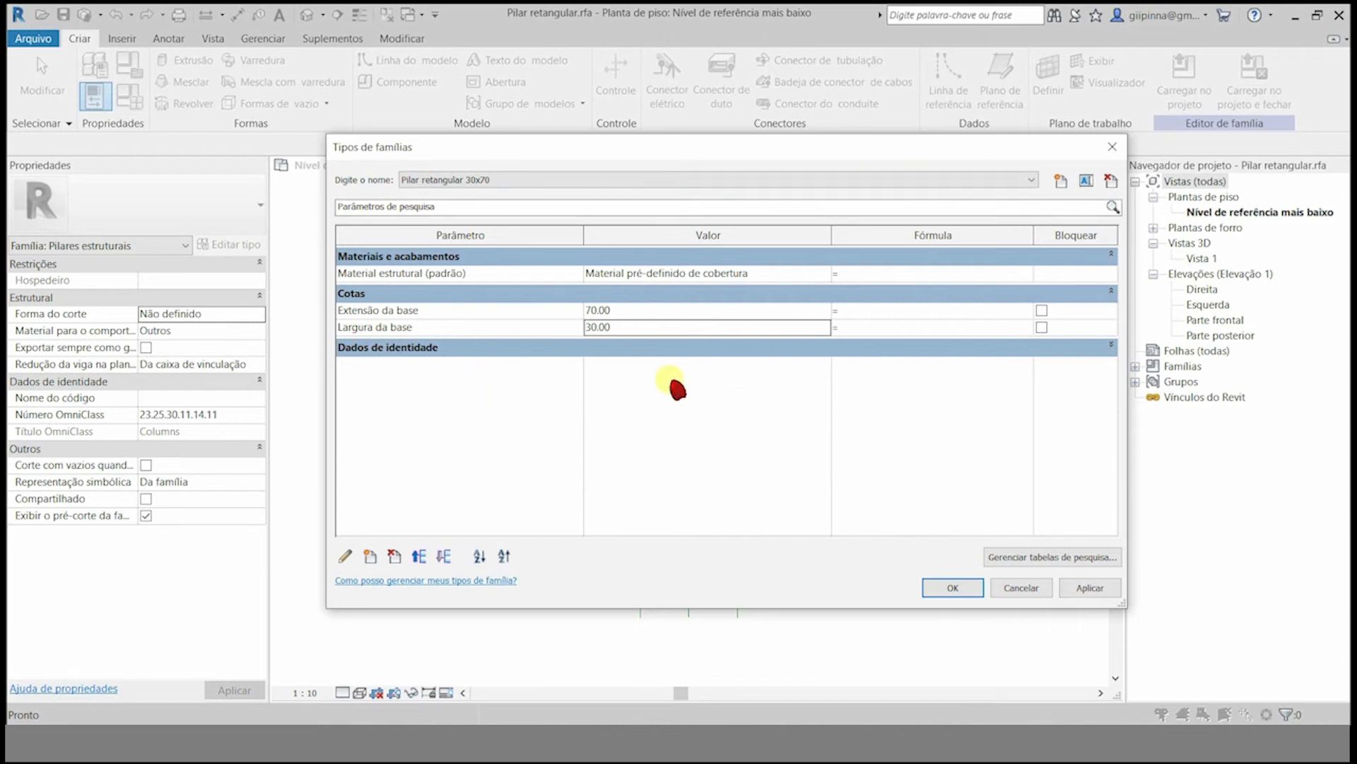
- Assign "Concreto, Pré-moldado suave, Cinza claro" as Material estrutural to the 20x40 and 40x80 types and accept the family types
click(777, 274)
double_click(154, 129)
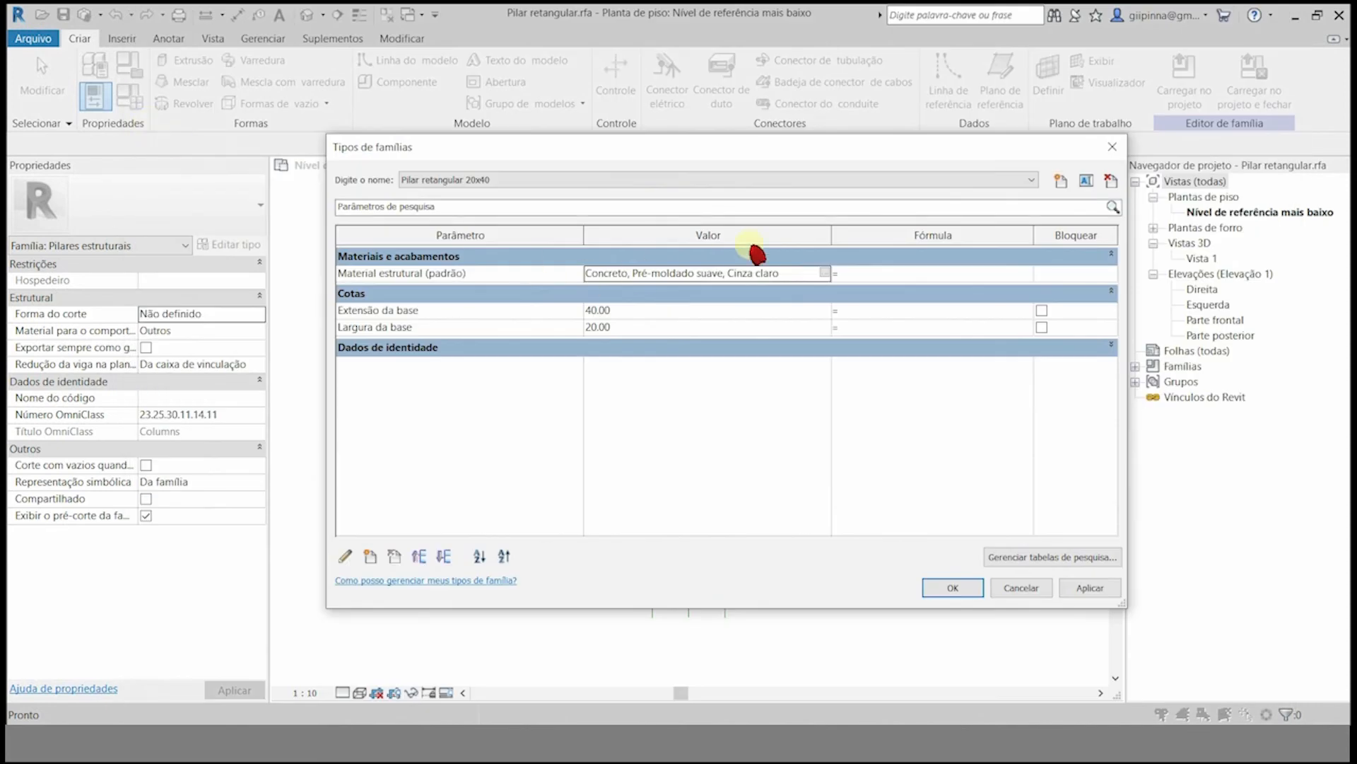
click(1089, 587)
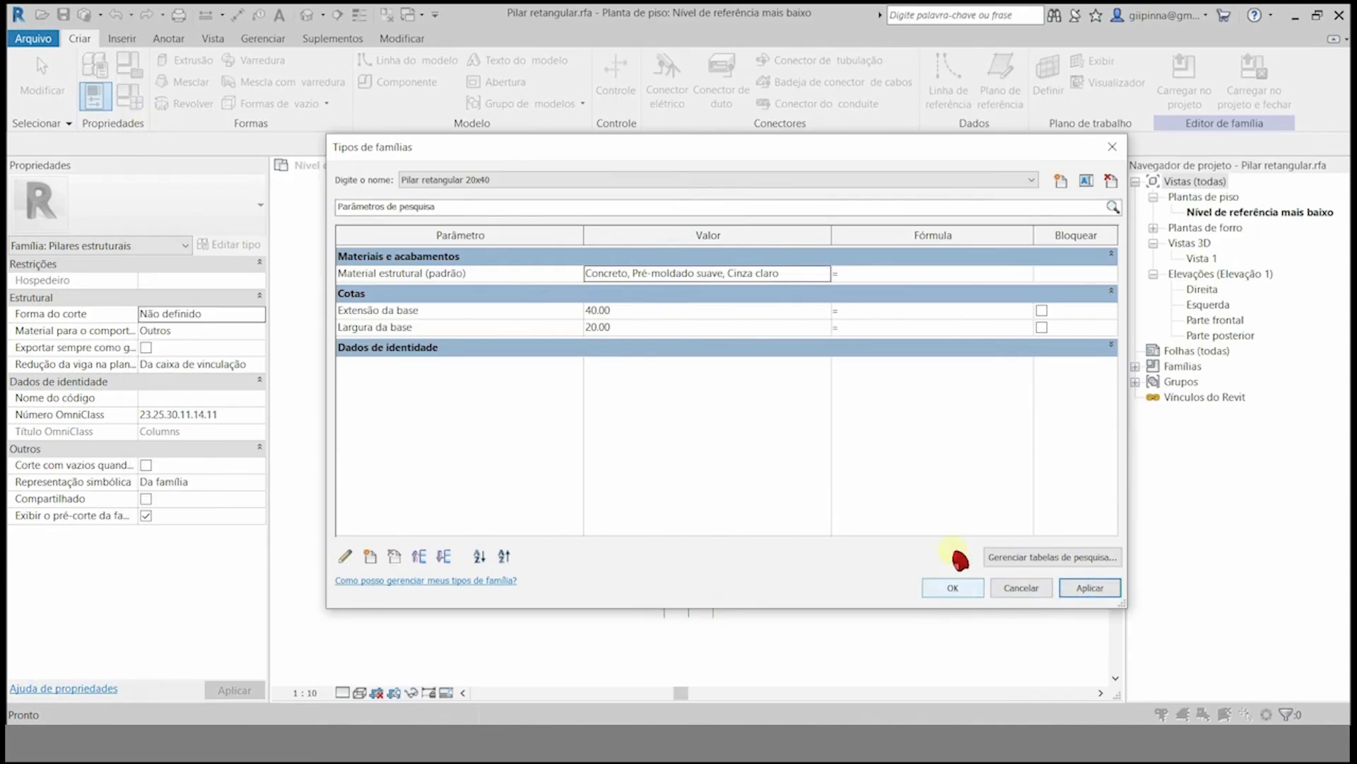
click(912, 182)
click(877, 210)
drag(814, 270, 574, 275)
text(Concreto, Pré-moldado suave, Cinza claro)
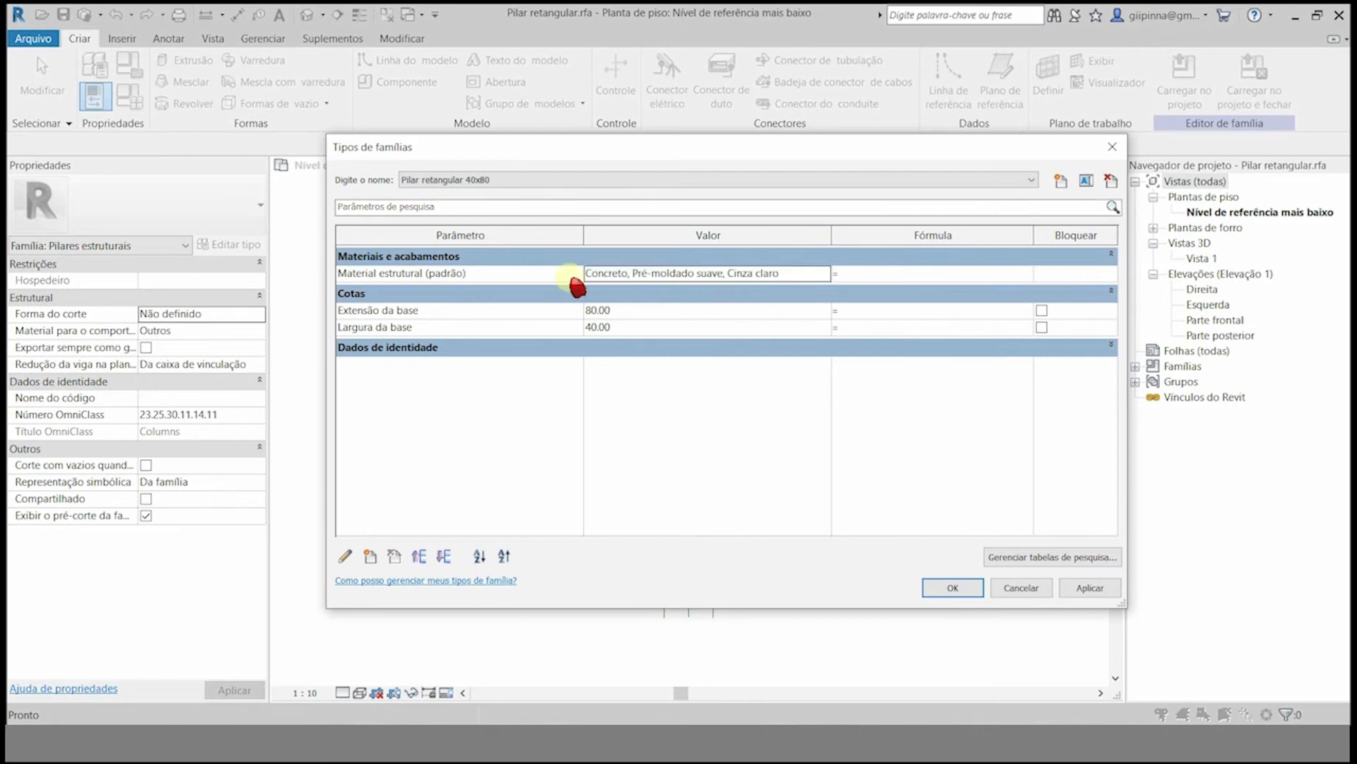
click(1087, 590)
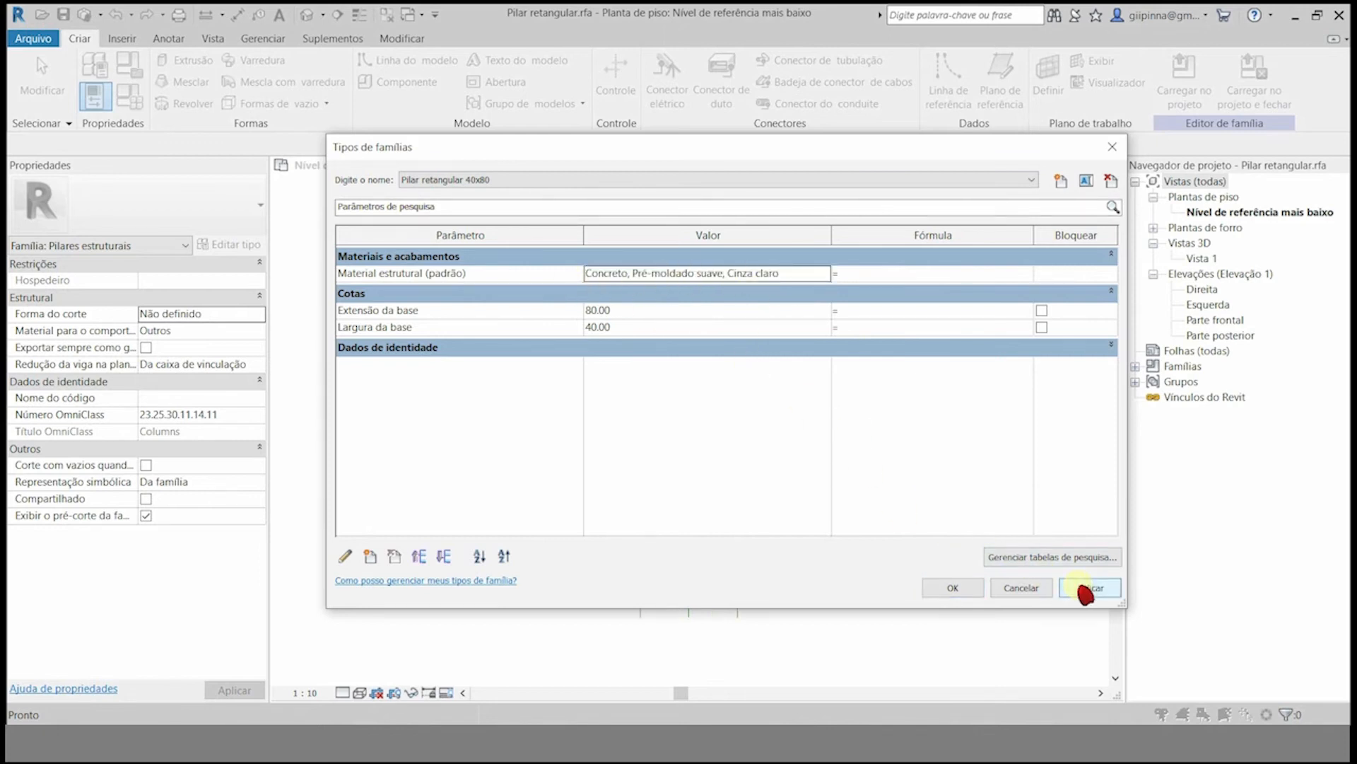
click(940, 578)
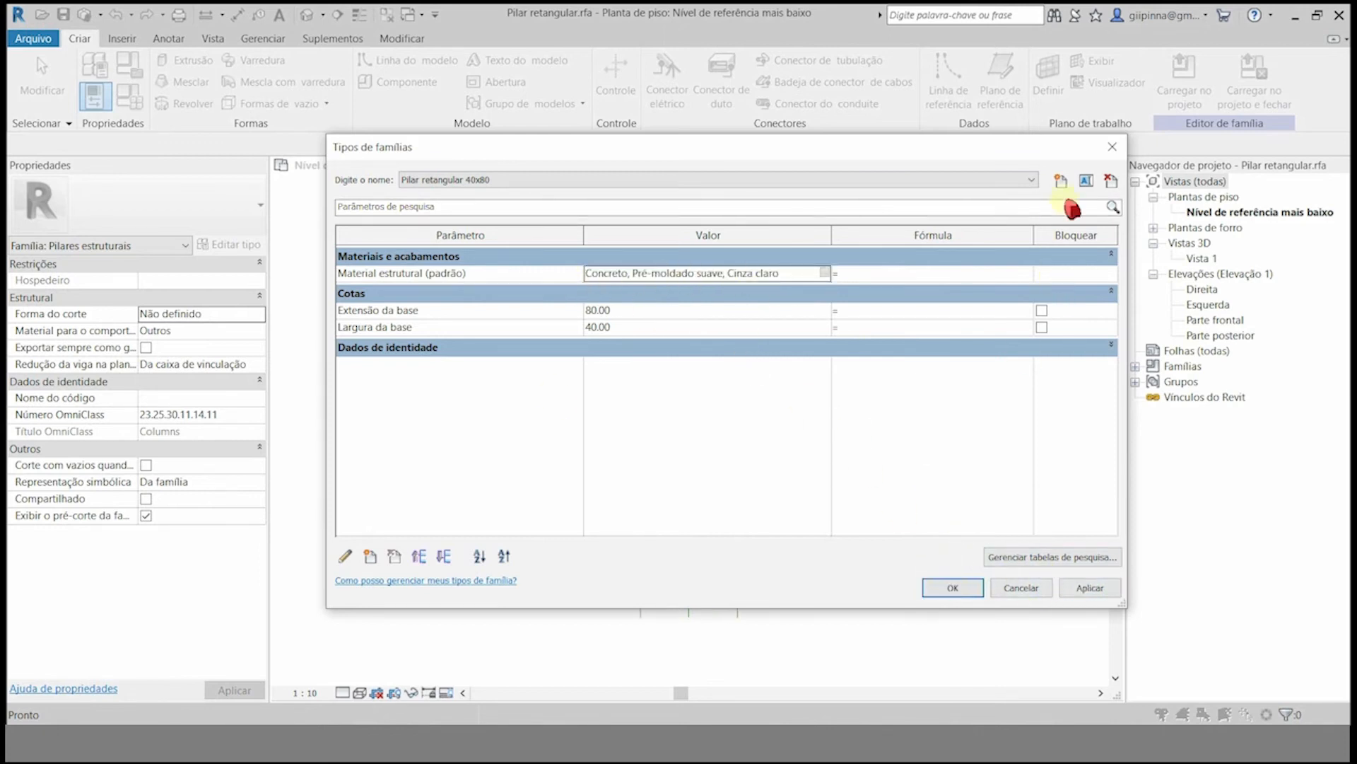
click(949, 588)
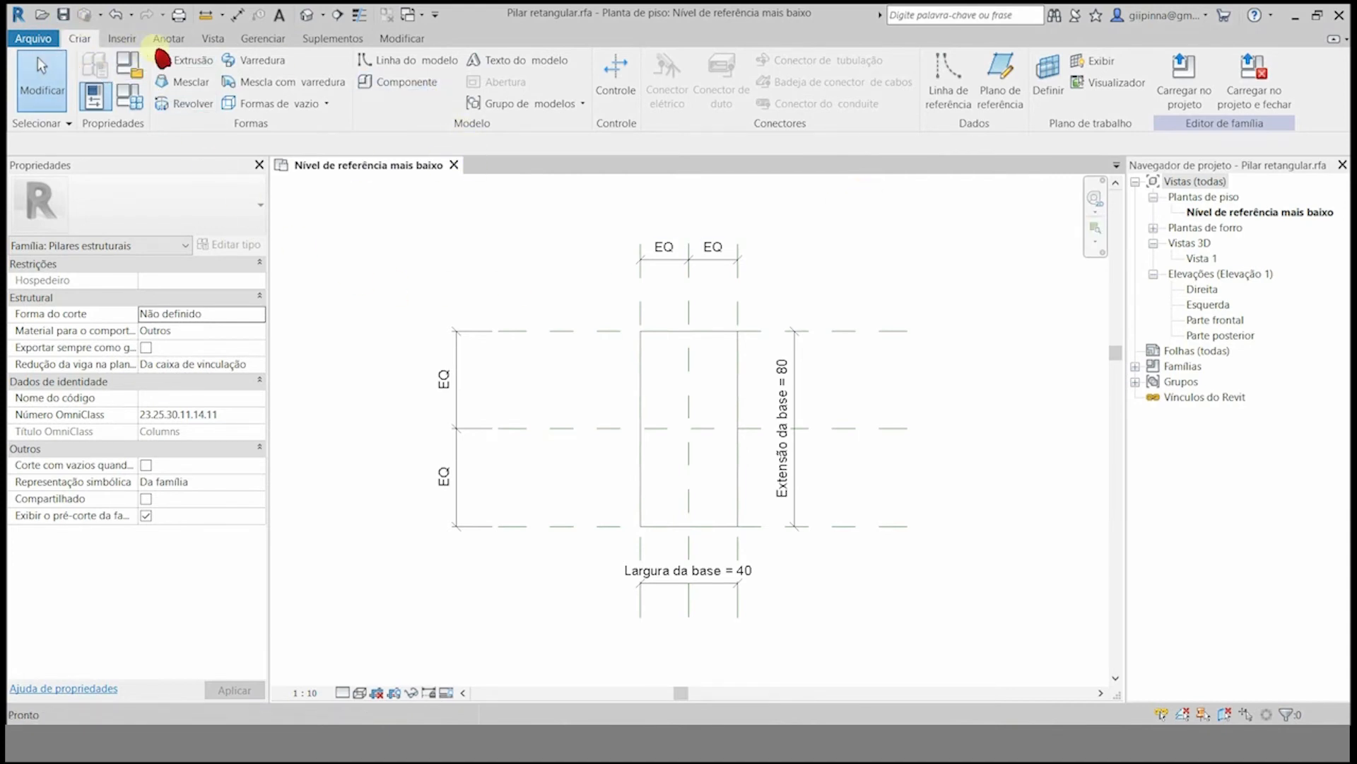
- Check the list of types defined in the Pilar retangular family and close the family file
click(95, 96)
click(1027, 181)
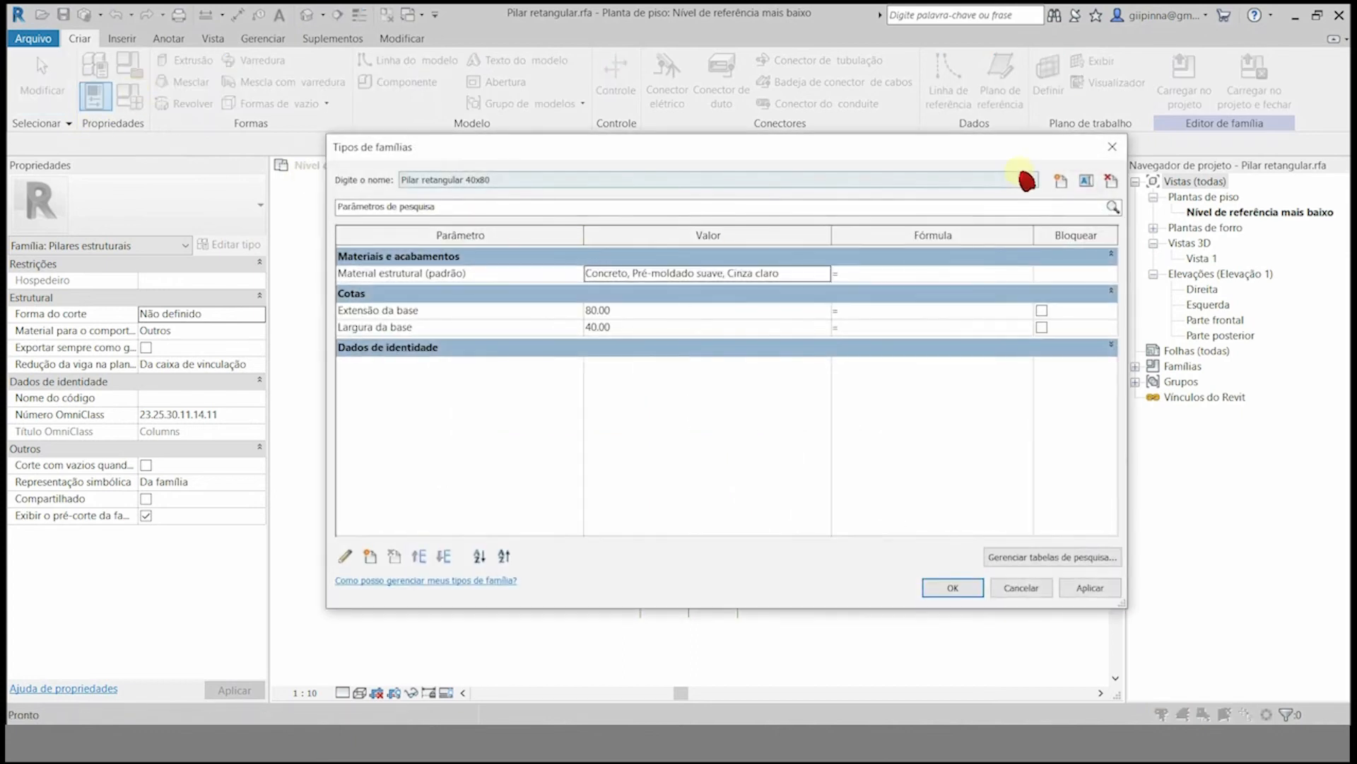
click(1027, 181)
key(Return)
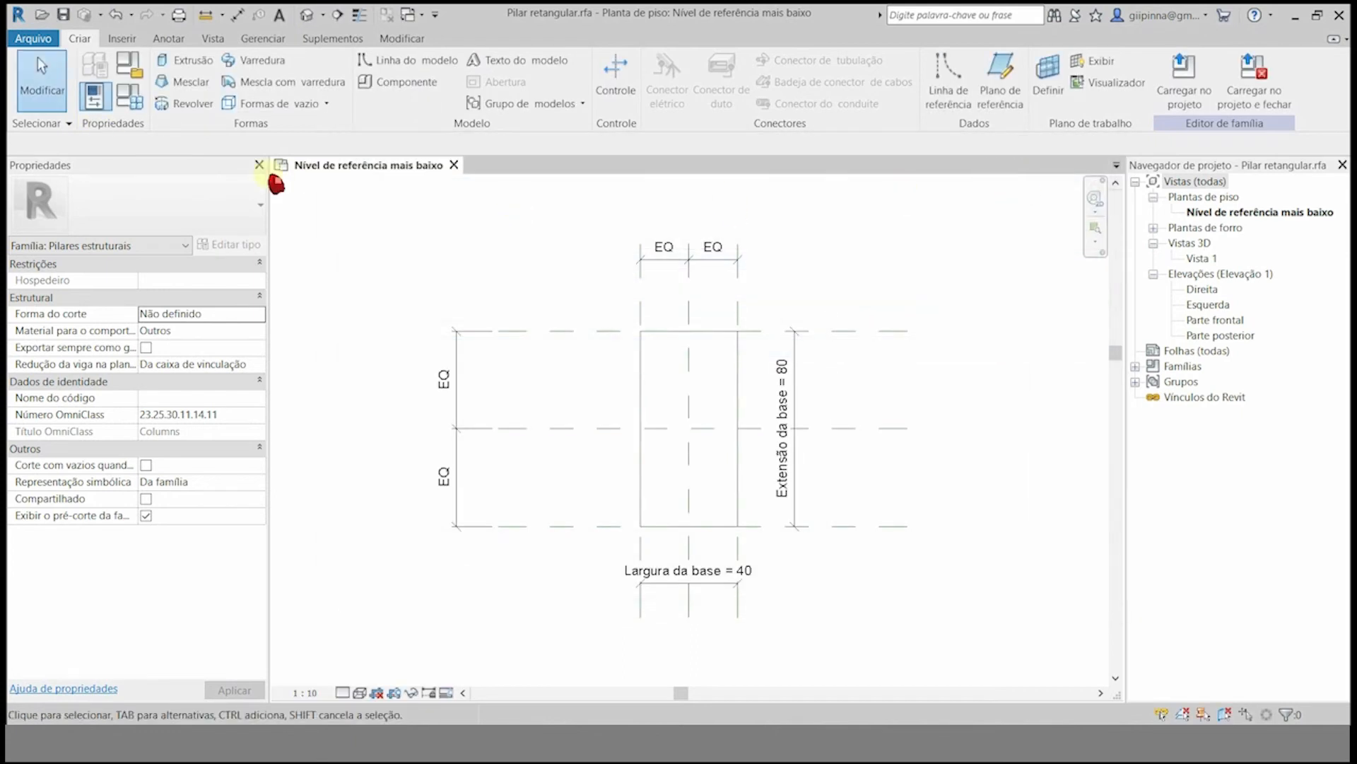
click(33, 38)
click(65, 445)
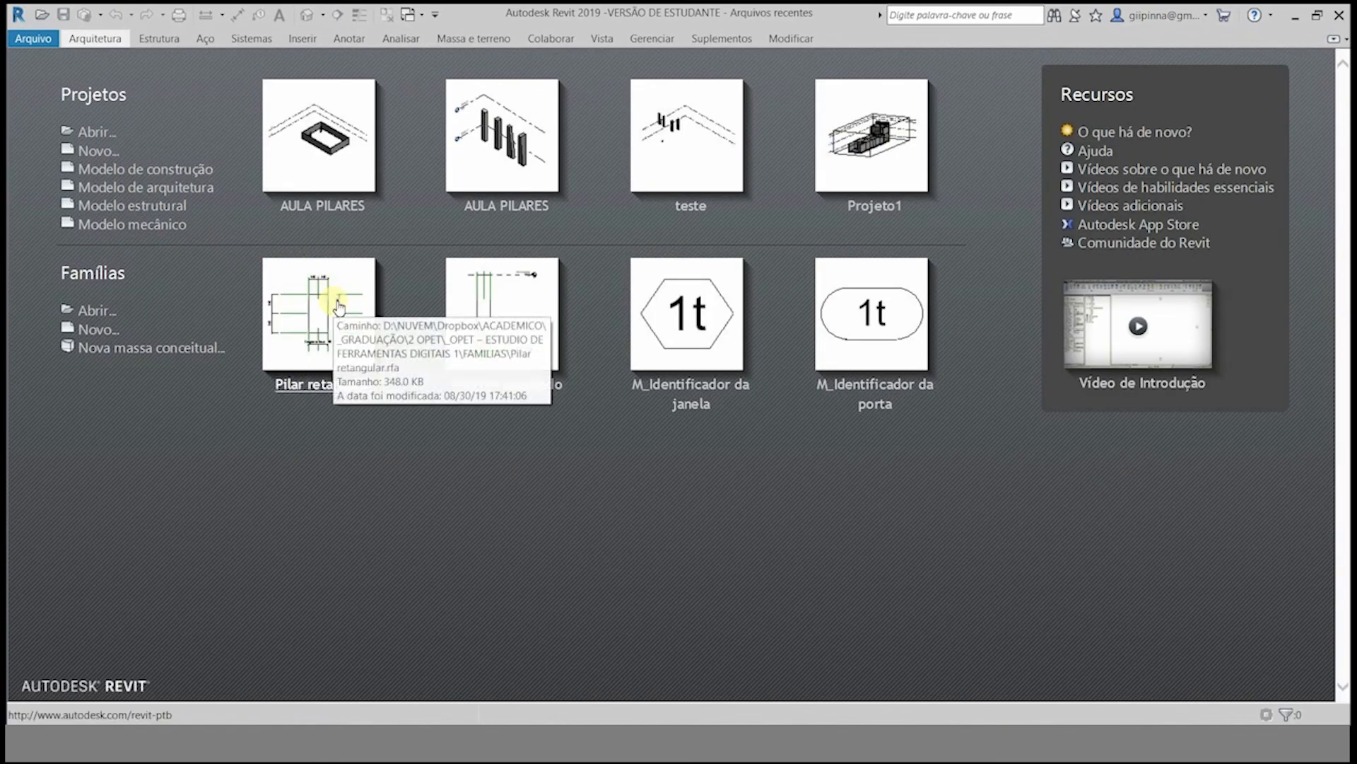
- Open the recent project AULA PILARES and load the family Pilar retangular.rfa into it
click(329, 119)
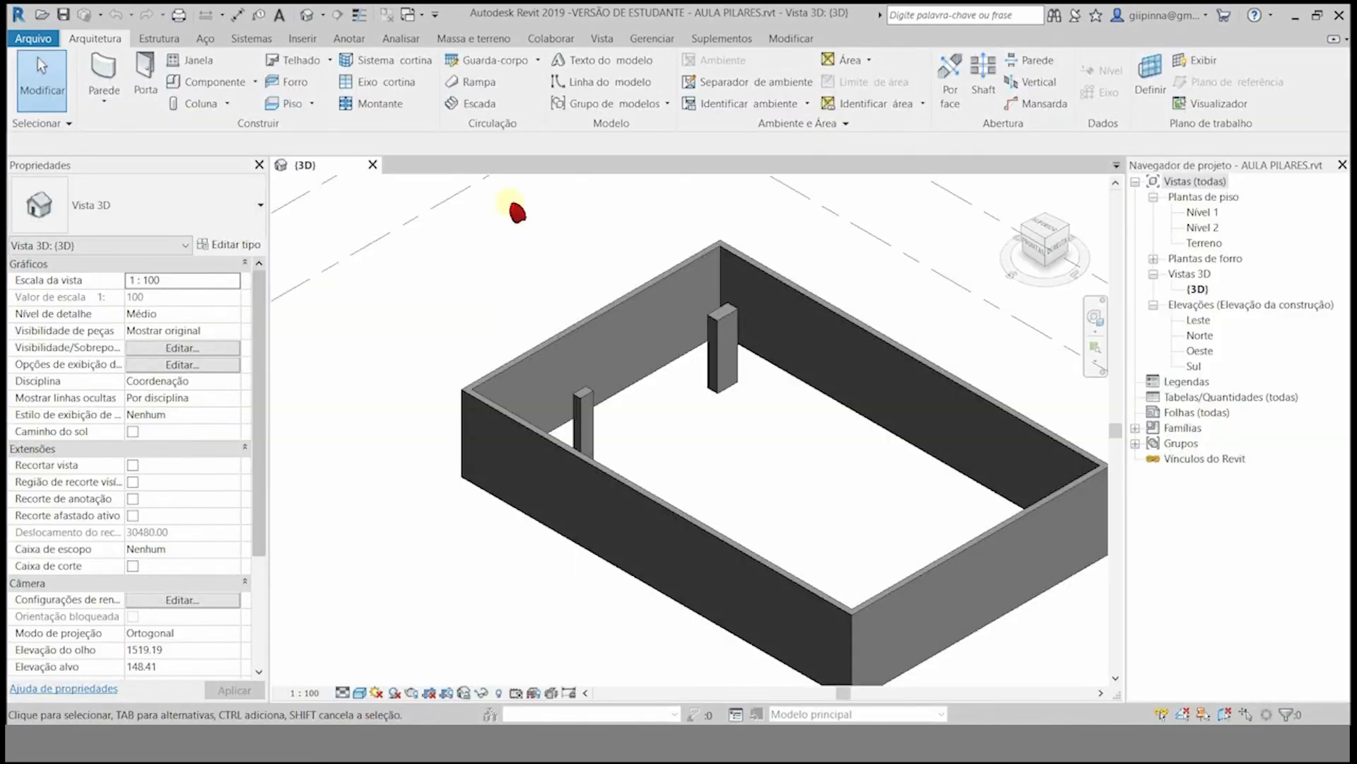
click(654, 39)
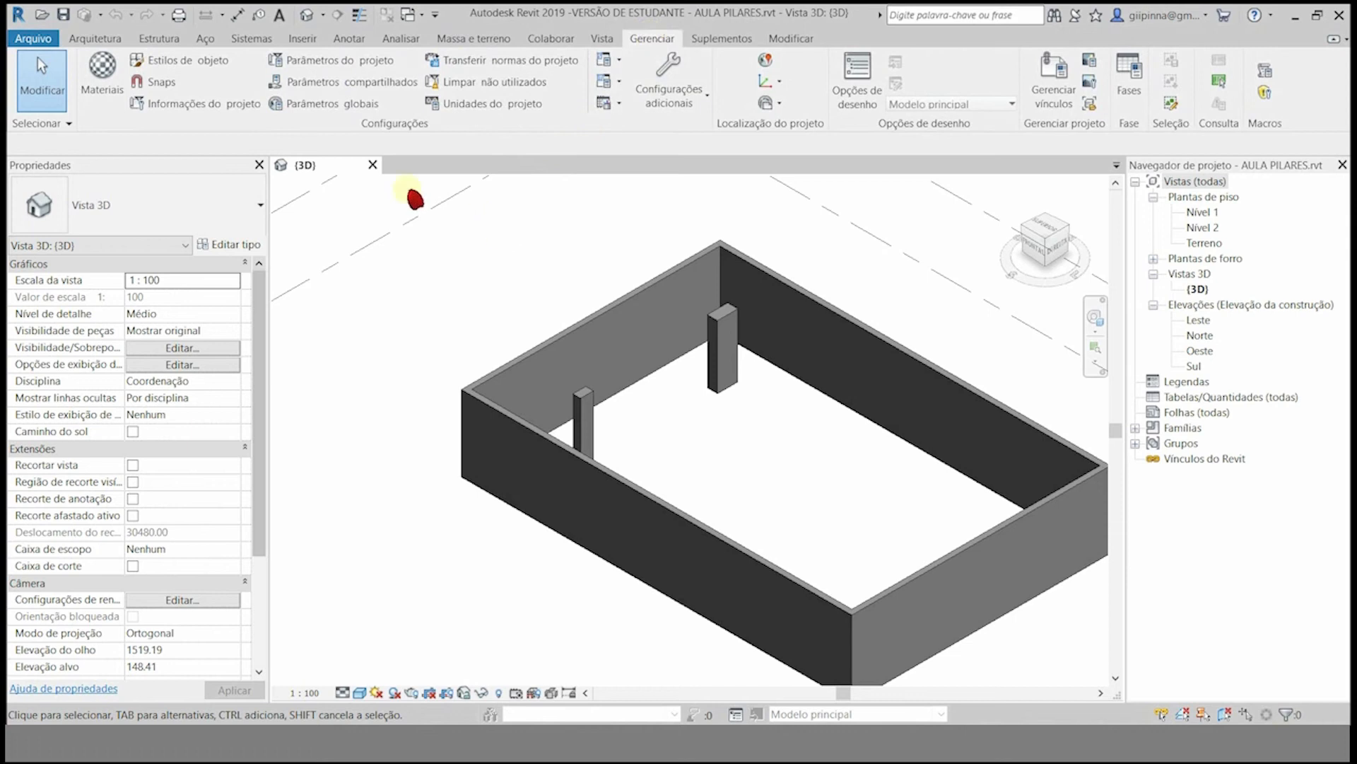
click(310, 41)
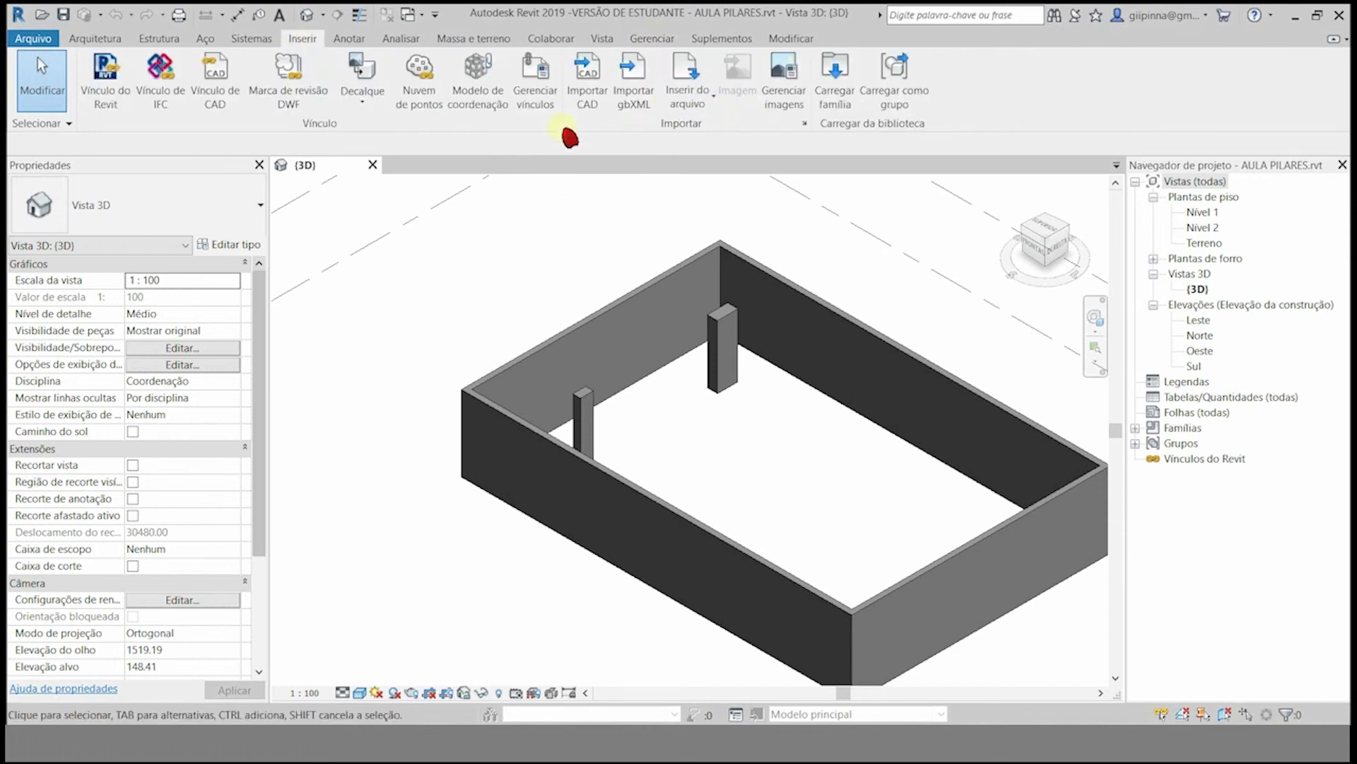
click(828, 85)
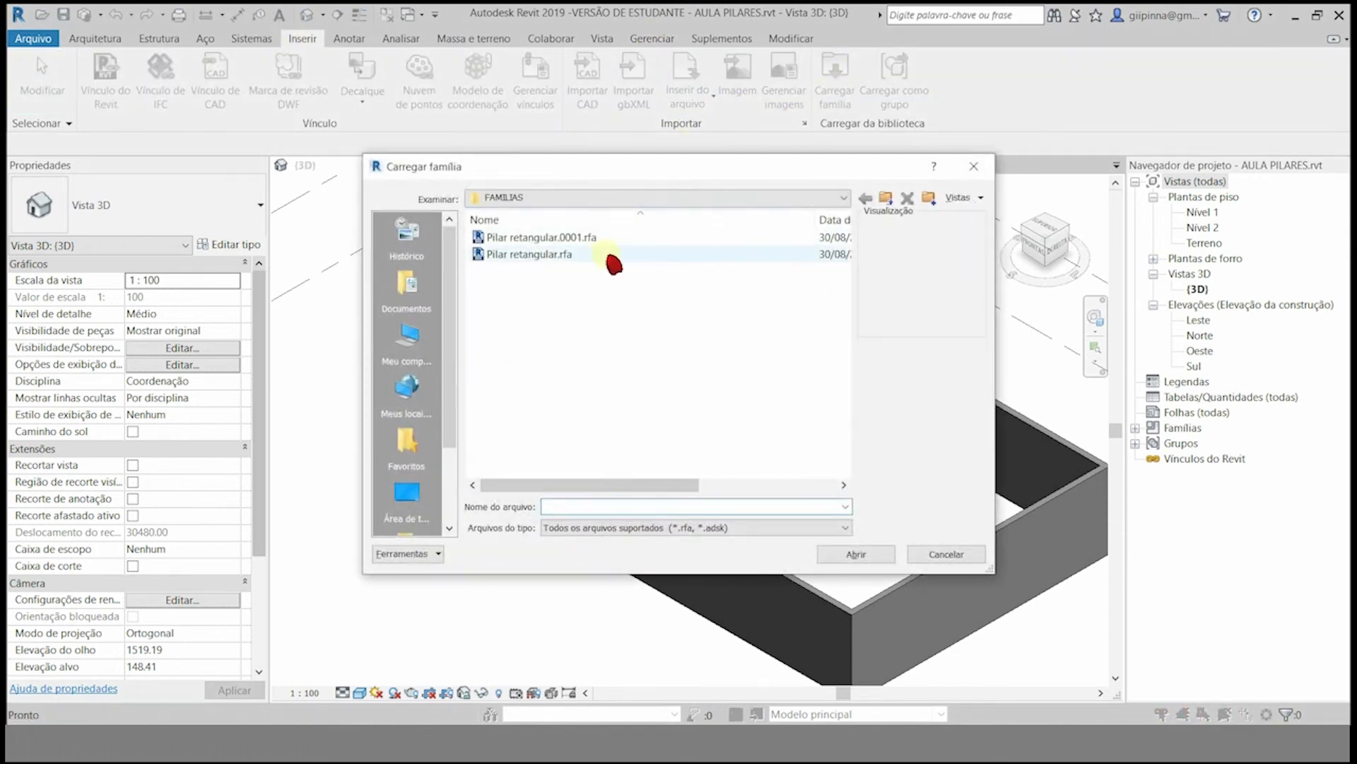
click(591, 256)
click(876, 555)
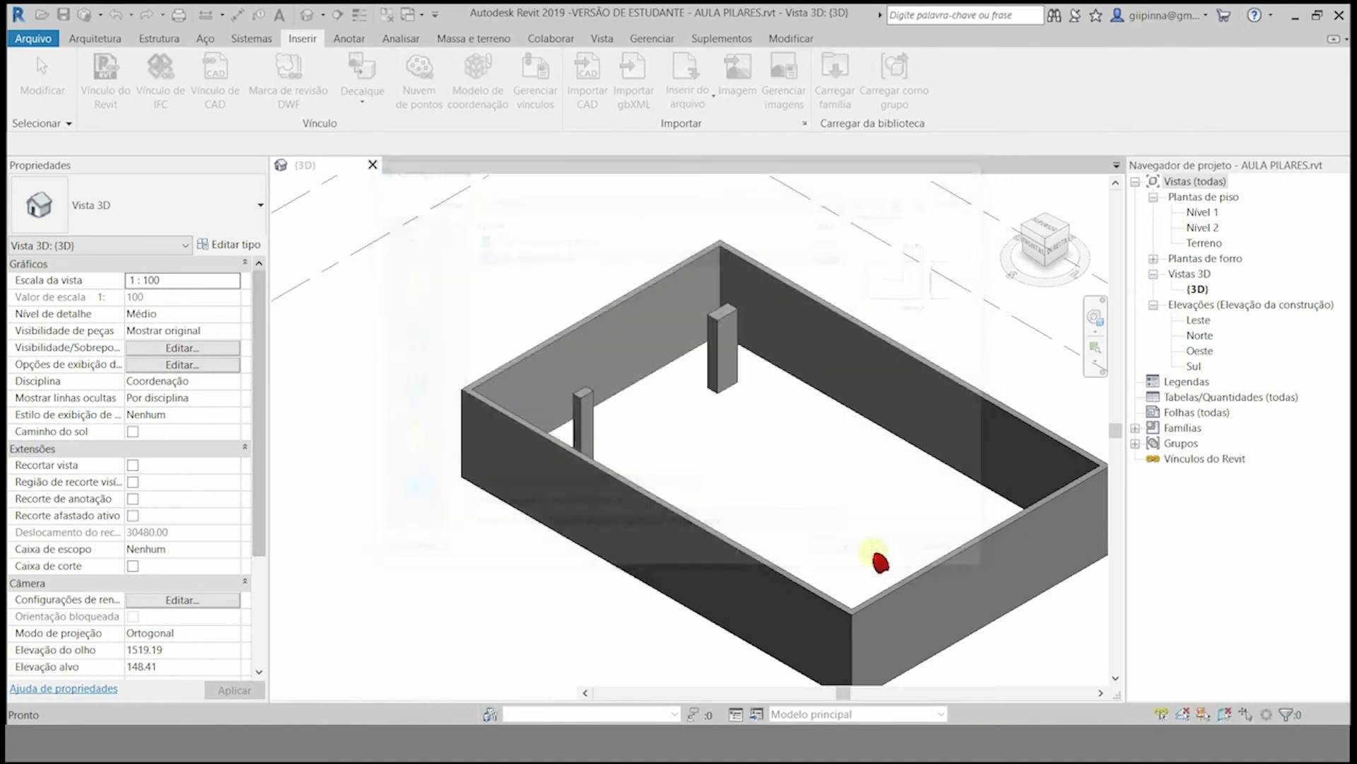
click(567, 333)
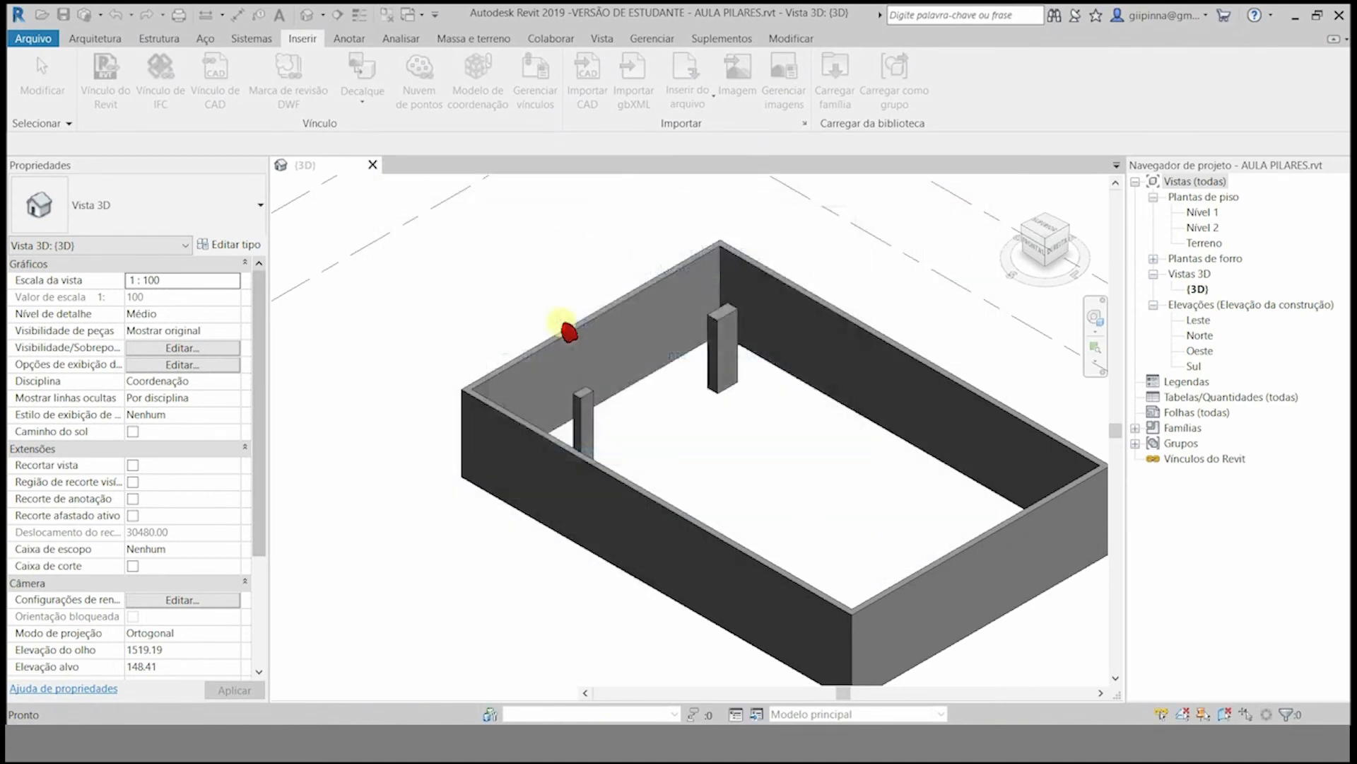
- Start placing a structural column (Pilar estrutural) with the type Pilar retangular 30x70 in the 3D view
click(93, 42)
click(231, 104)
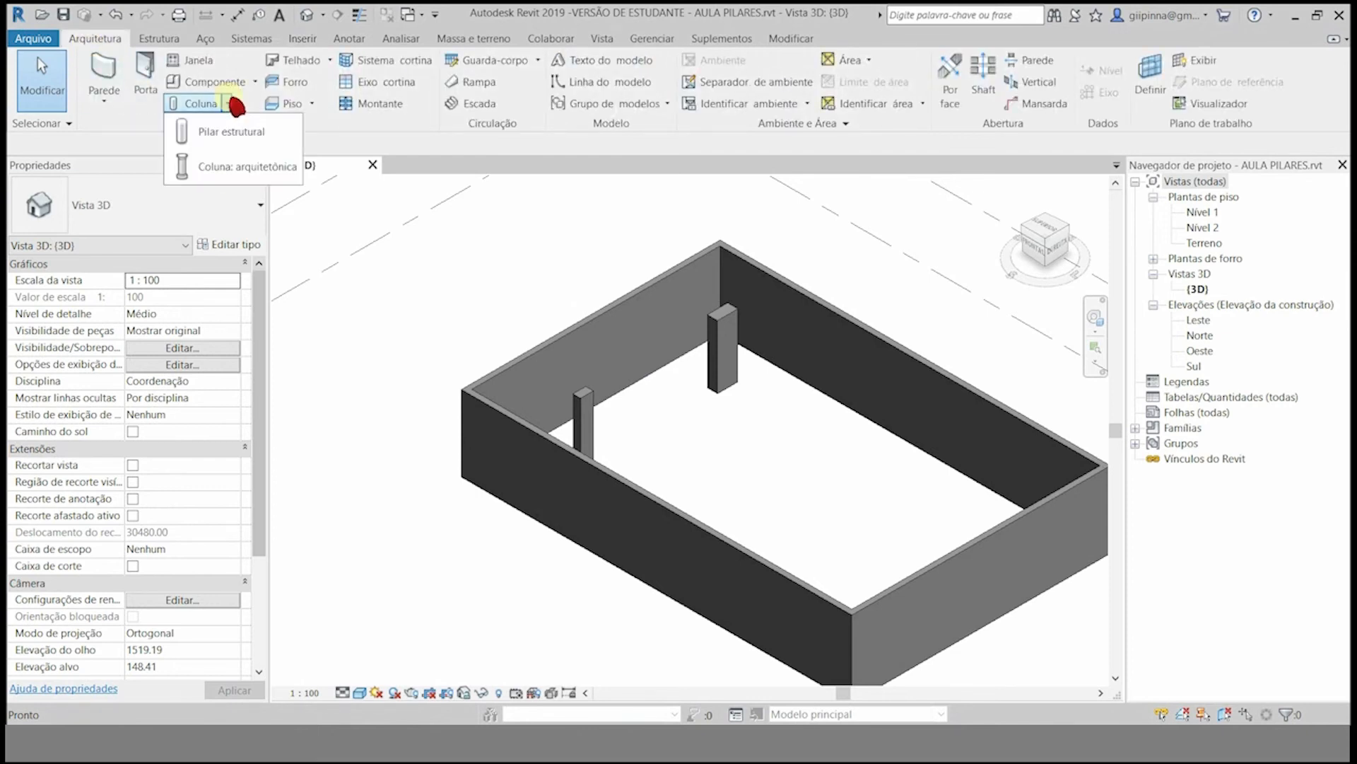
click(251, 132)
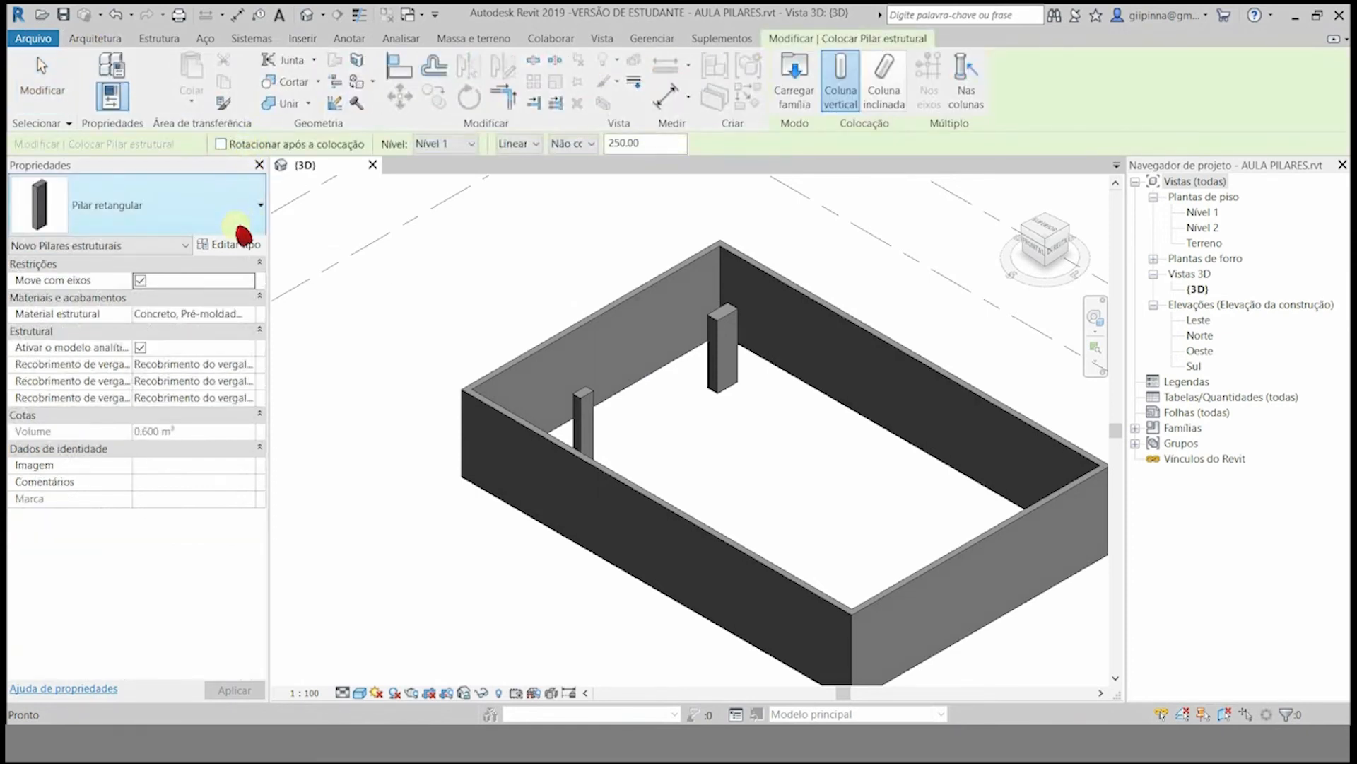
click(259, 230)
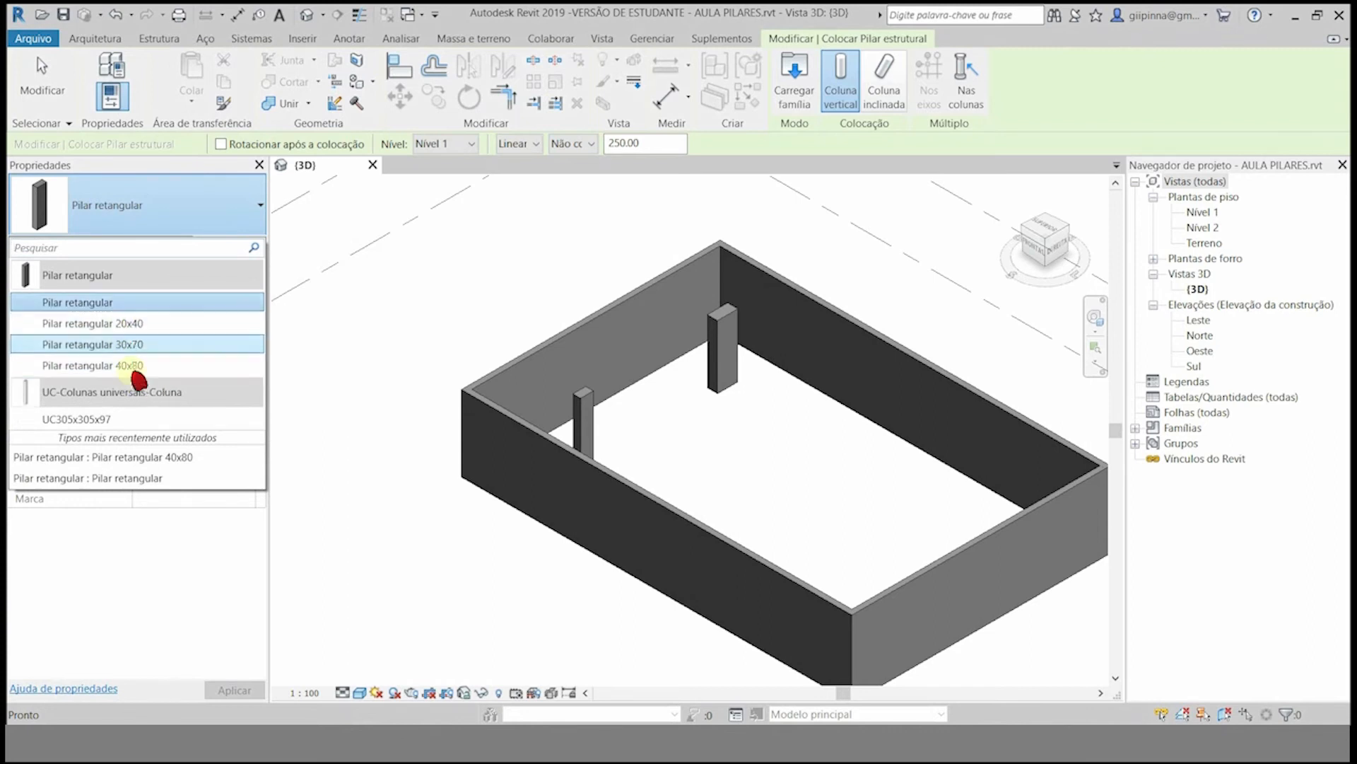
click(140, 346)
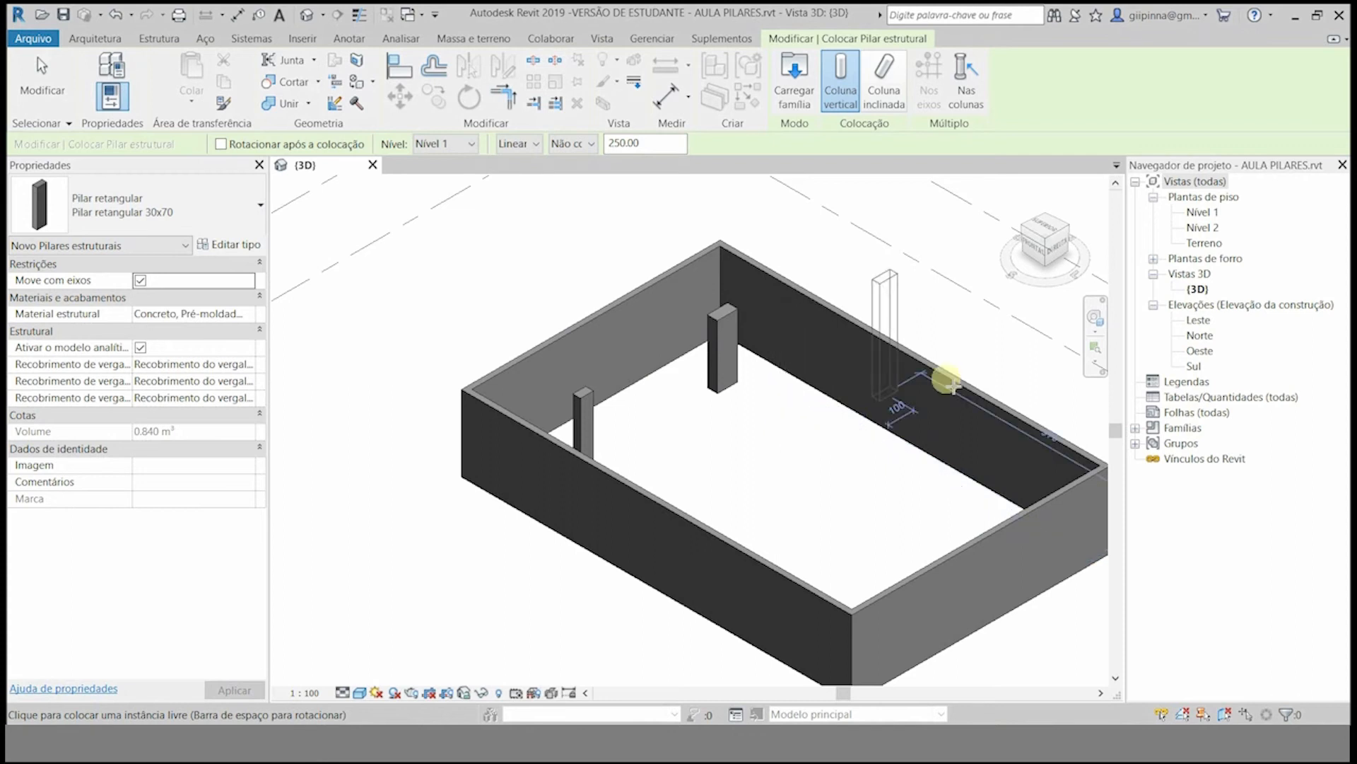
double_click(1204, 227)
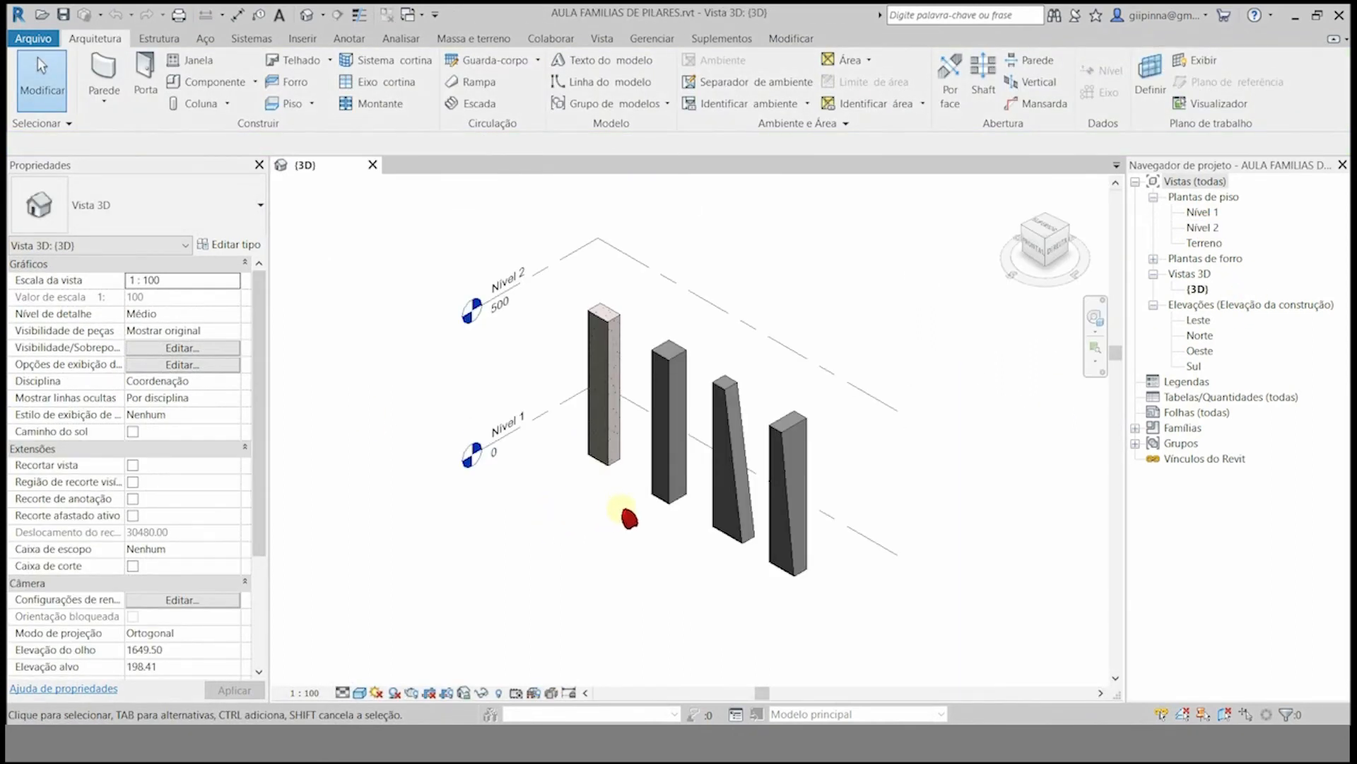
- Examine the shapes and surface finishes of the four sample columns in the AULA FAMILIAS DE PILARES 3D view
click(663, 386)
click(632, 520)
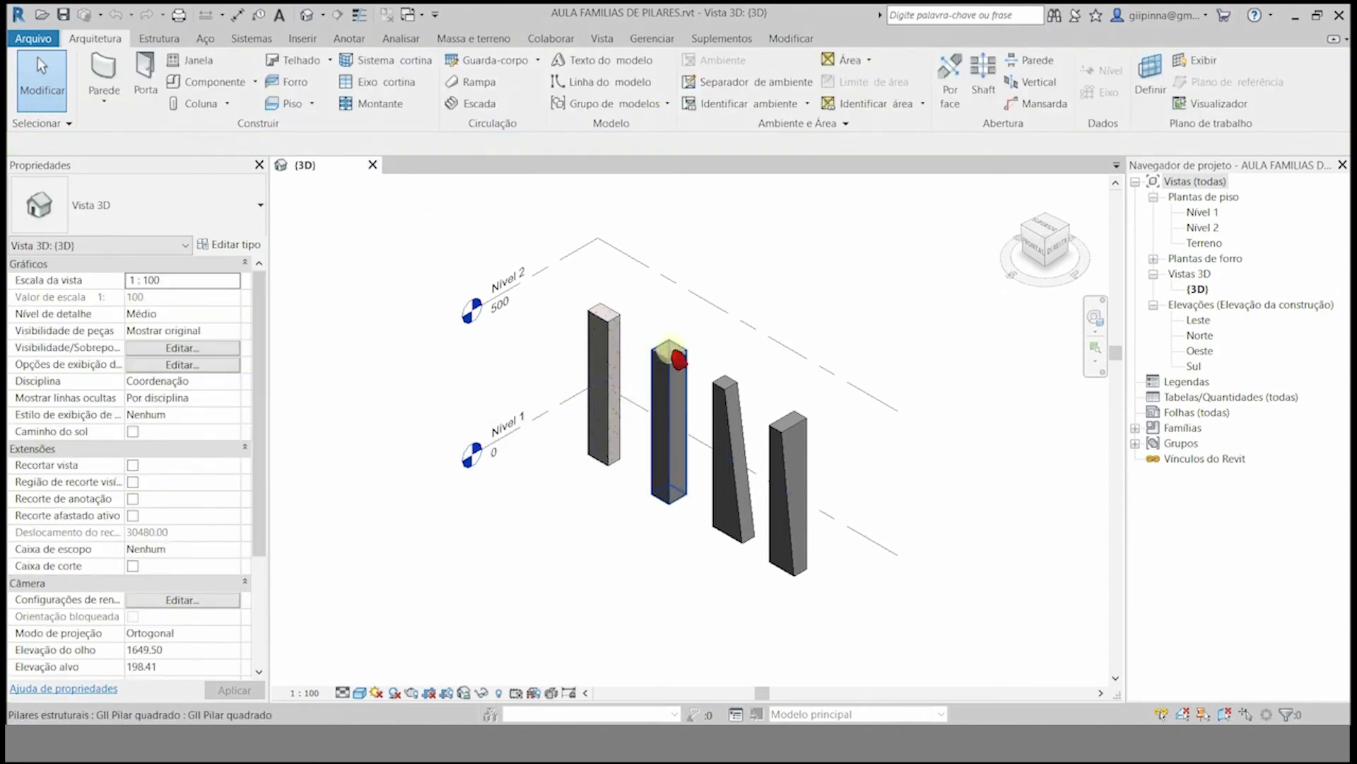
scroll(679, 364, up, 5)
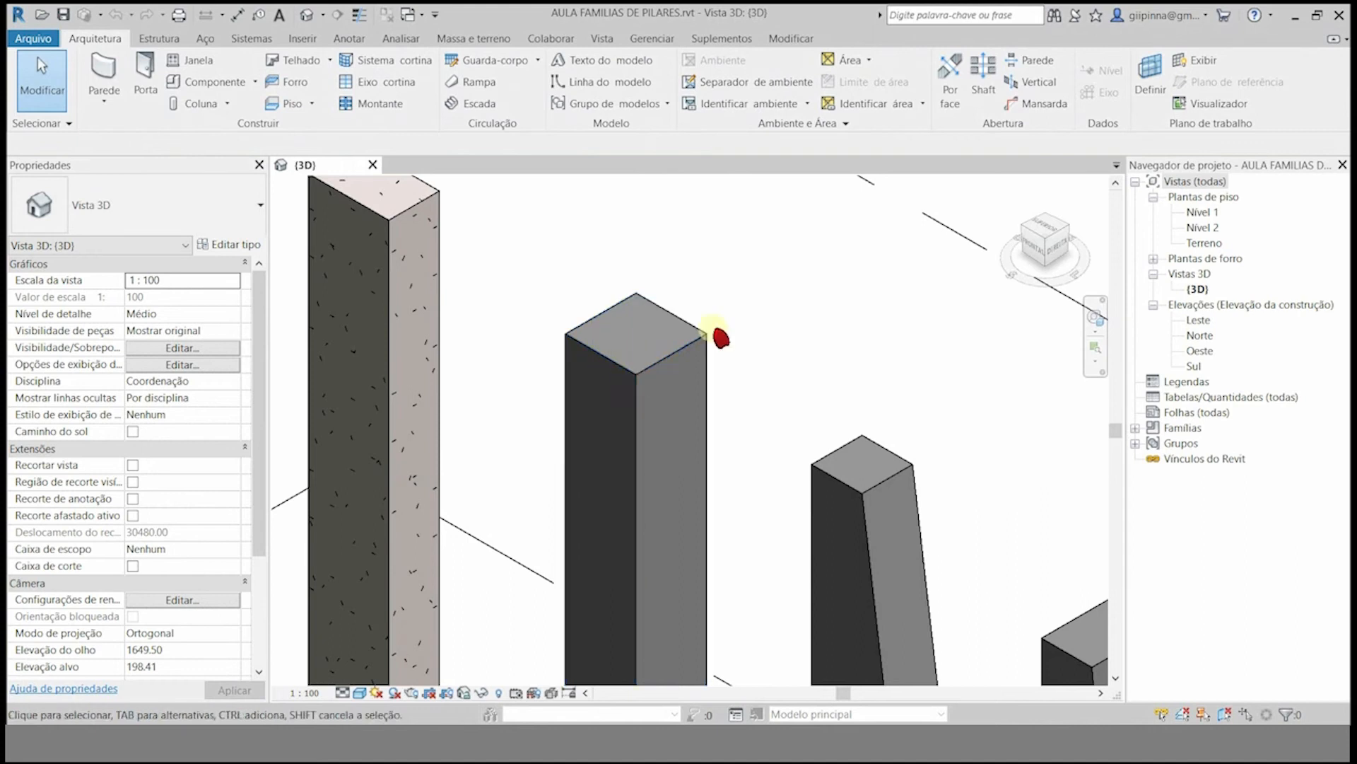
scroll(538, 276, down, 3)
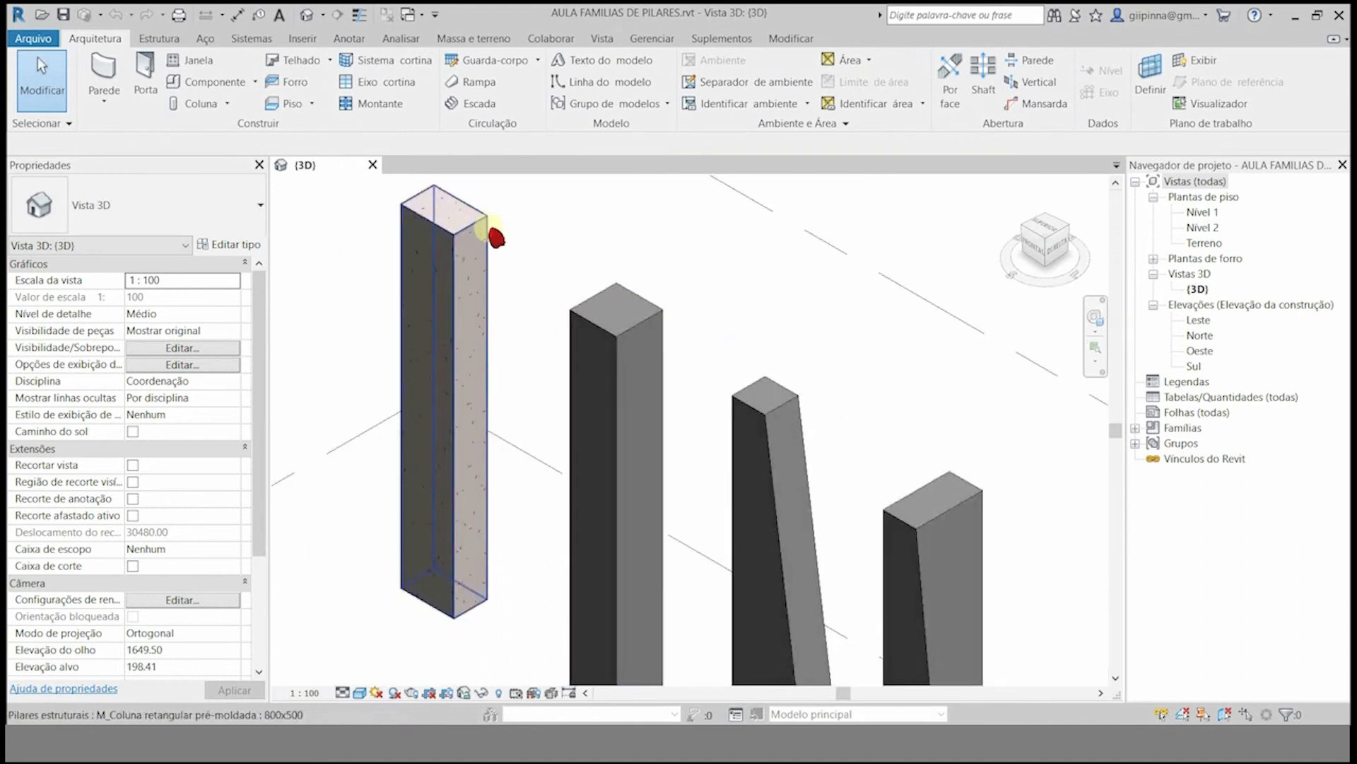
scroll(622, 270, up, 3)
scroll(612, 396, down, 3)
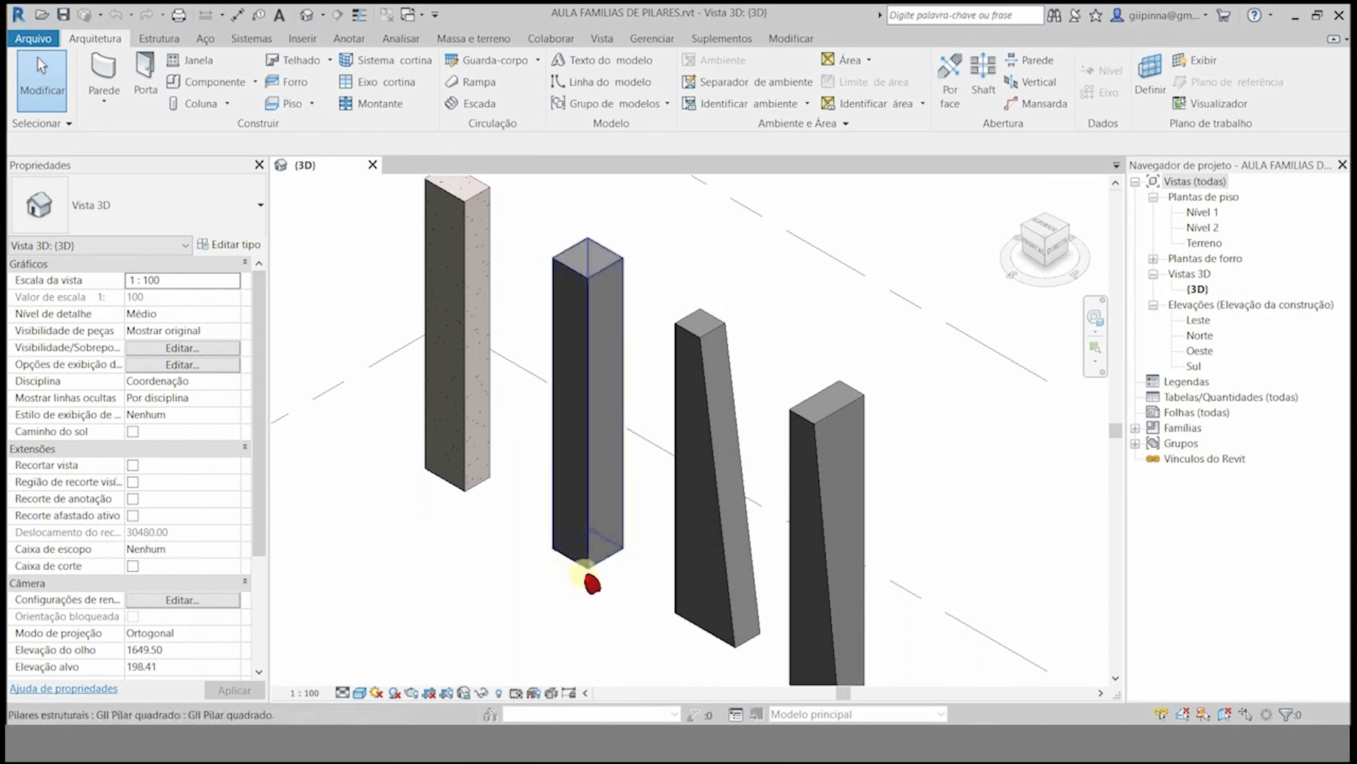
- Open the family file Pilar retangular.rfa for editing from the column project
scroll(601, 245, up, 3)
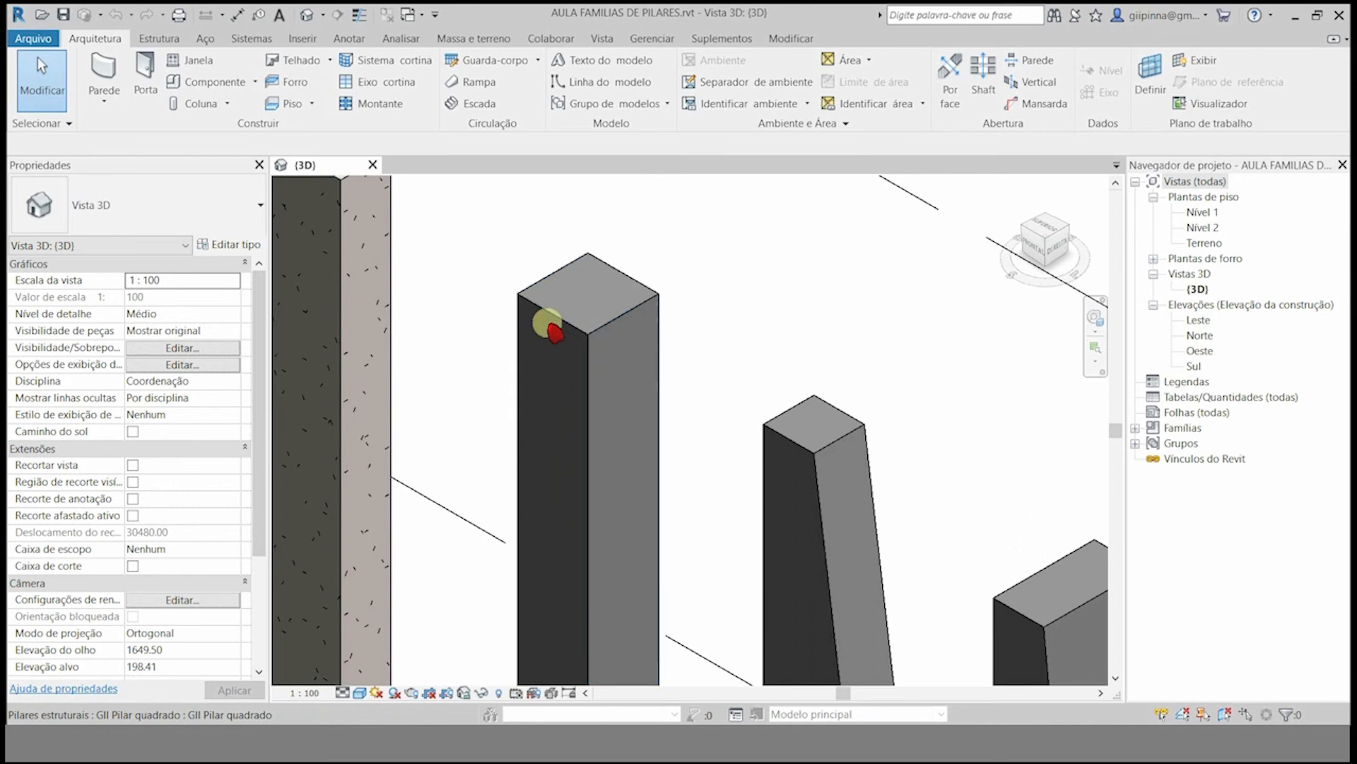
scroll(593, 345, down, 3)
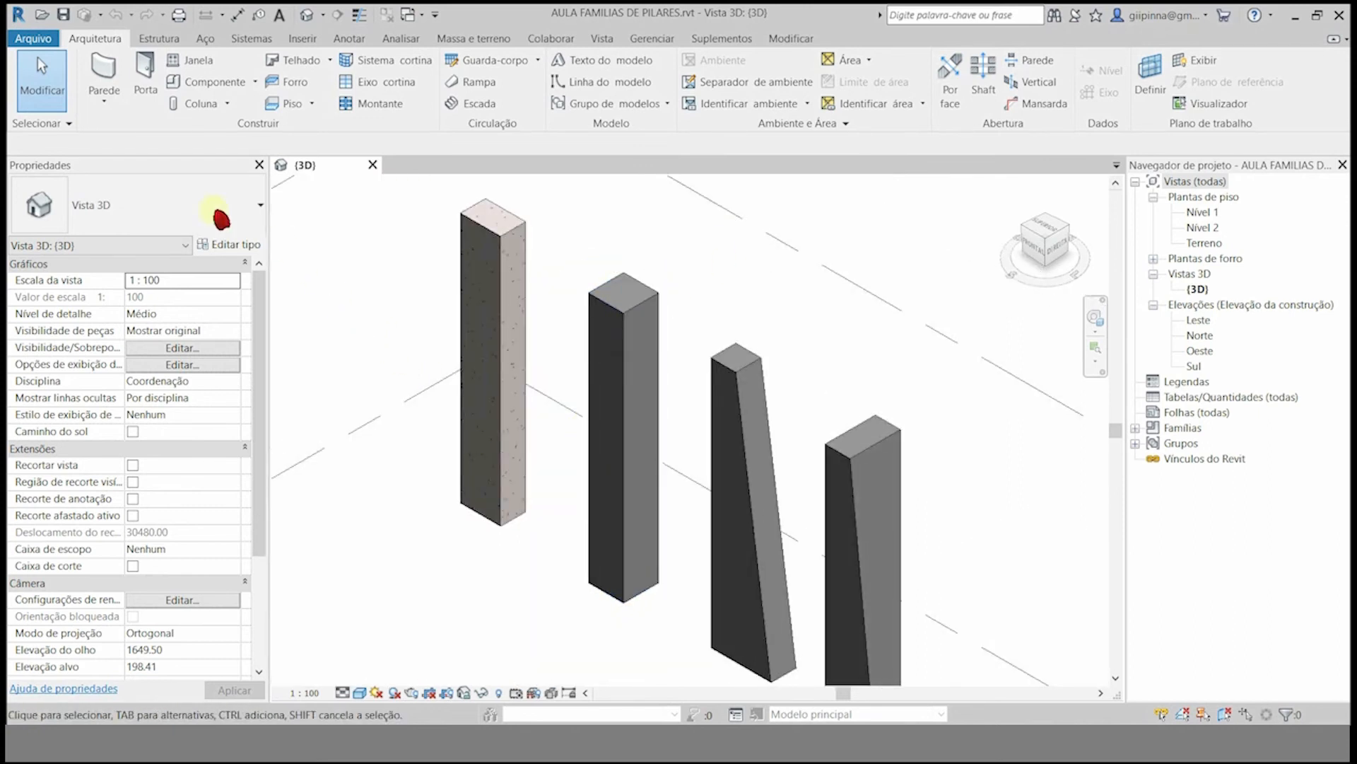
click(34, 39)
mouse_move(60, 165)
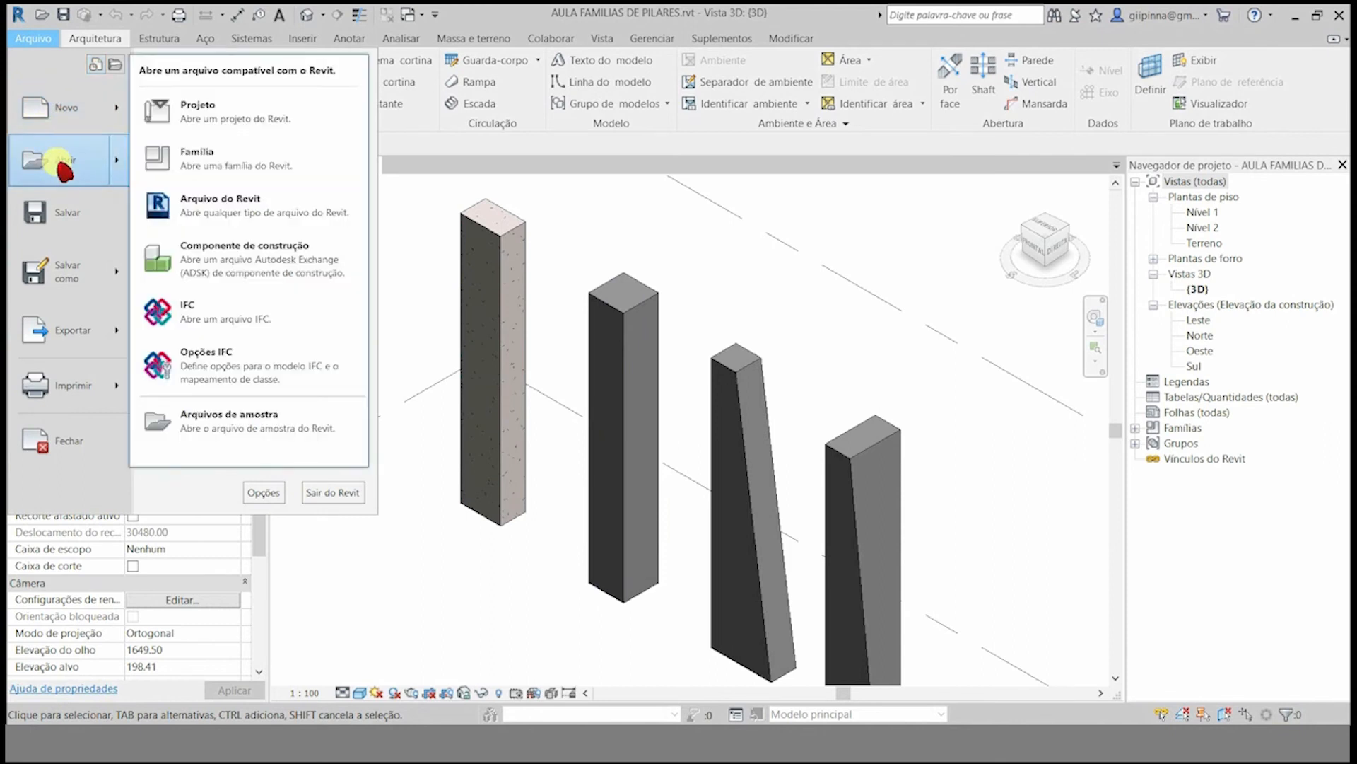
click(210, 157)
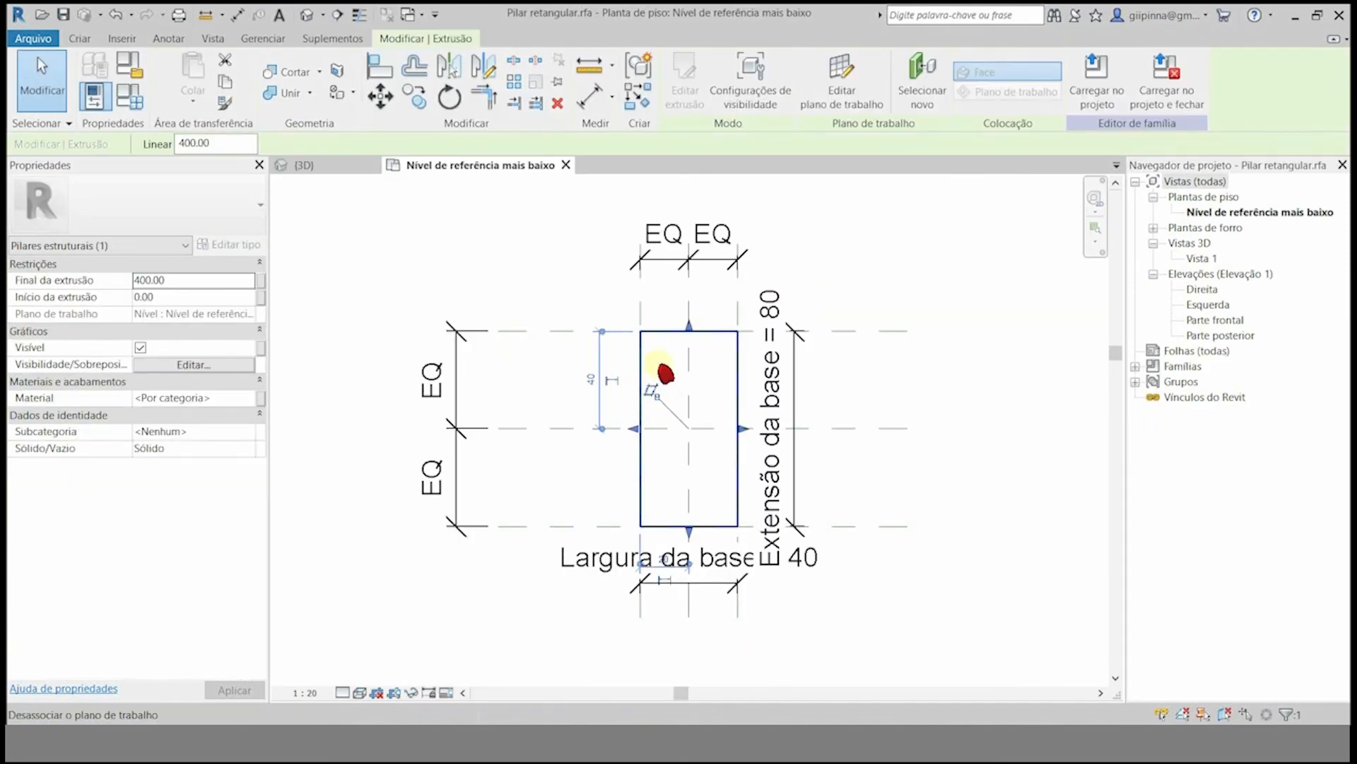
- Deselect the column extrusion and set the reference level plan's view scale to 1:10
click(903, 379)
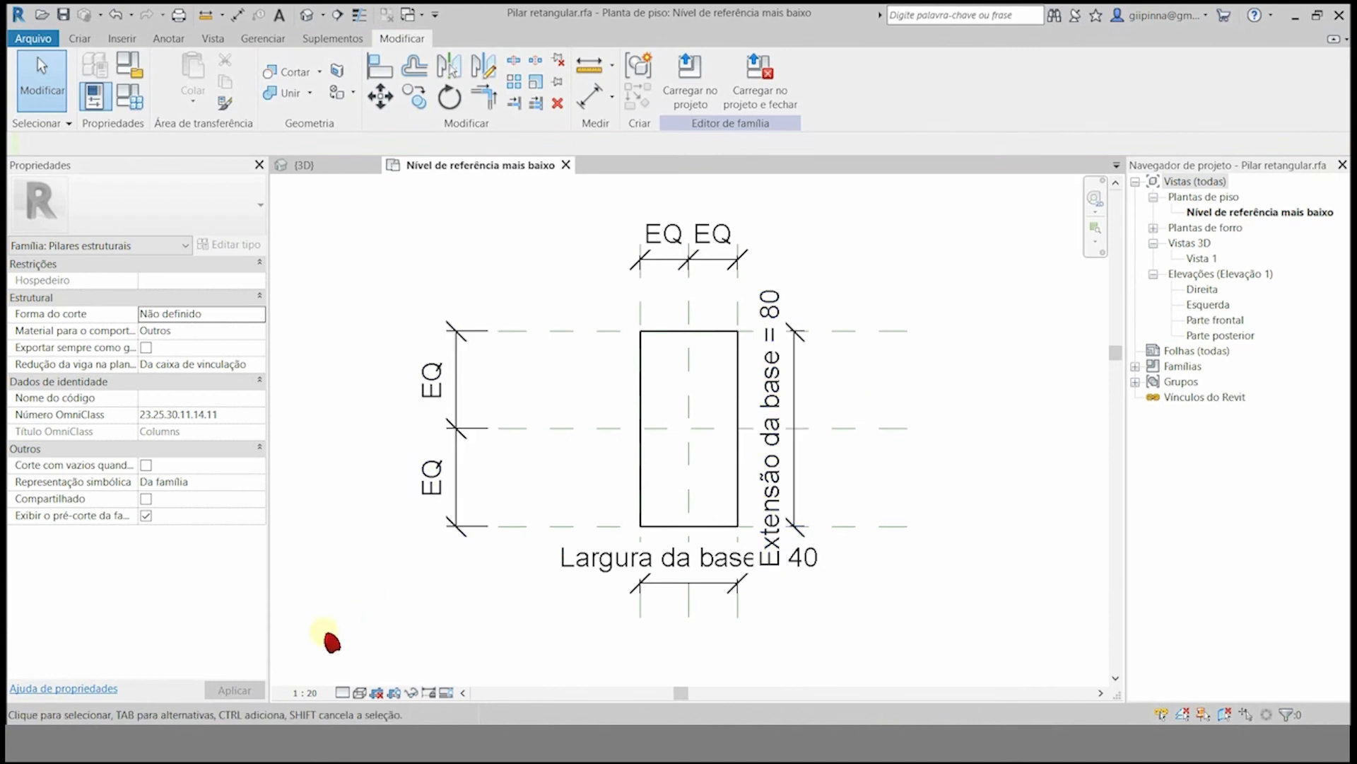
click(305, 692)
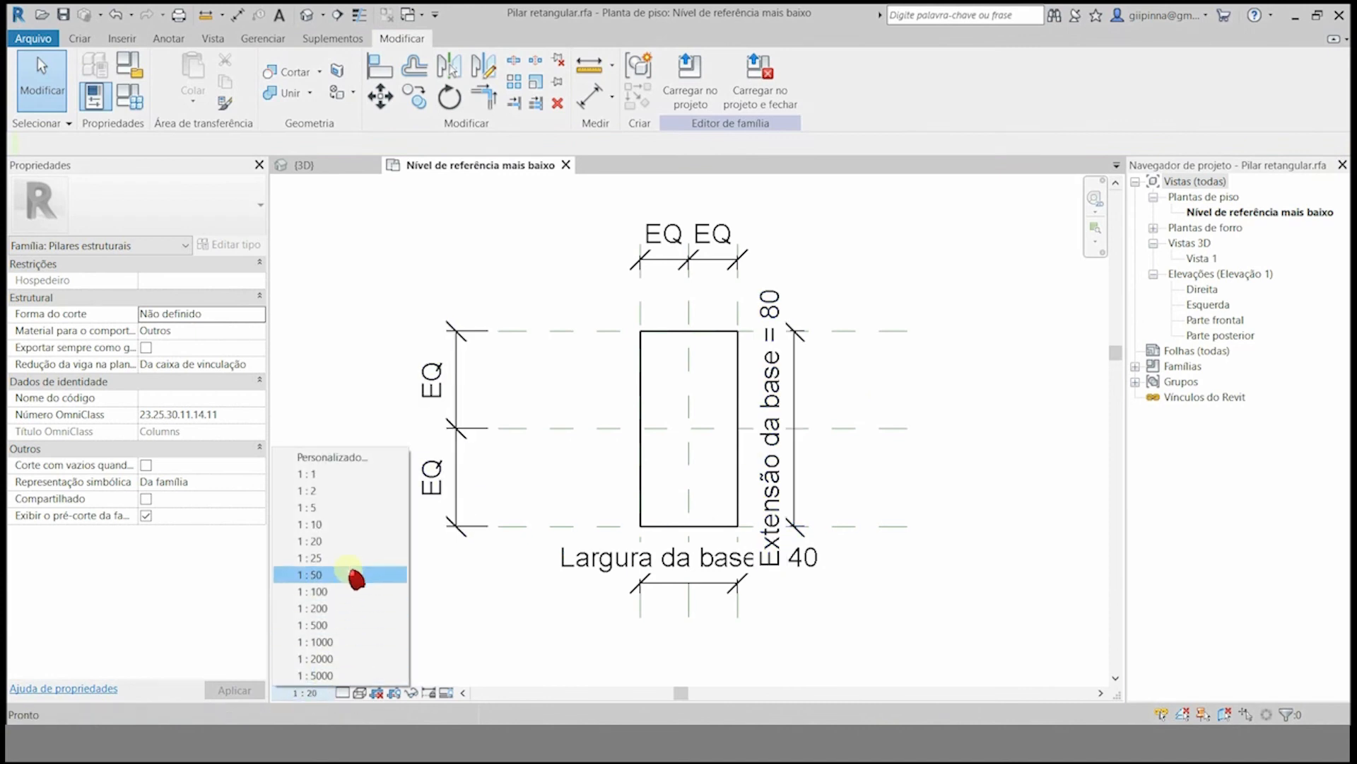
click(343, 526)
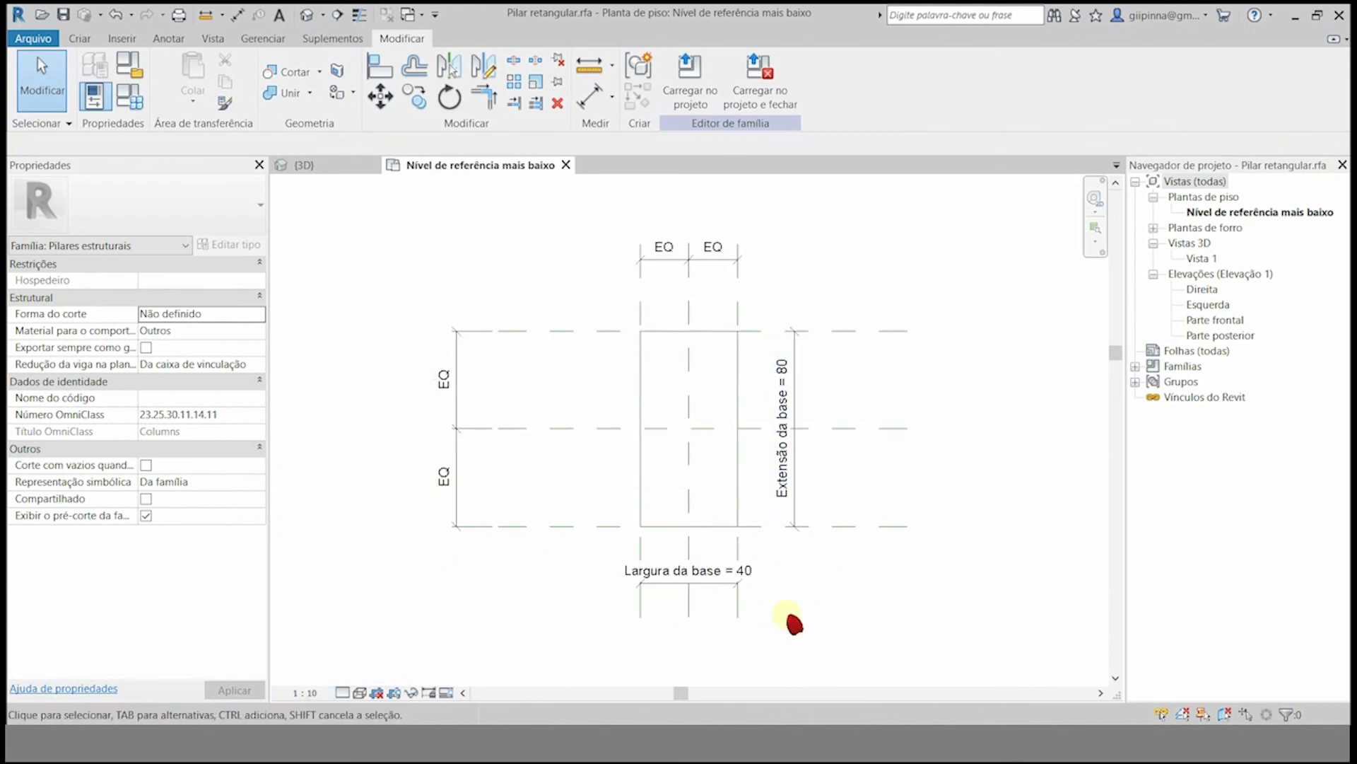
- Change the label of the column's vertical Extensão da base dimension to the Largura da base parameter
click(802, 499)
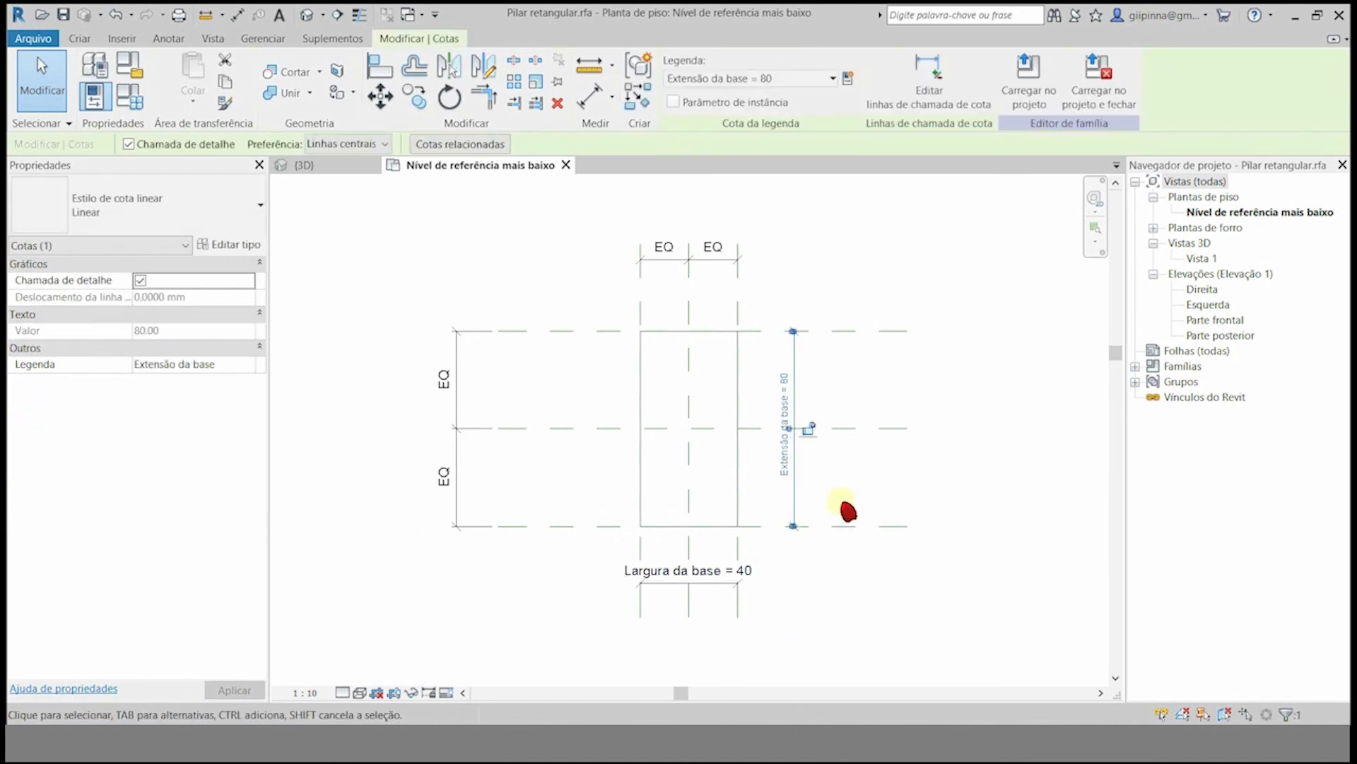
click(773, 509)
click(772, 507)
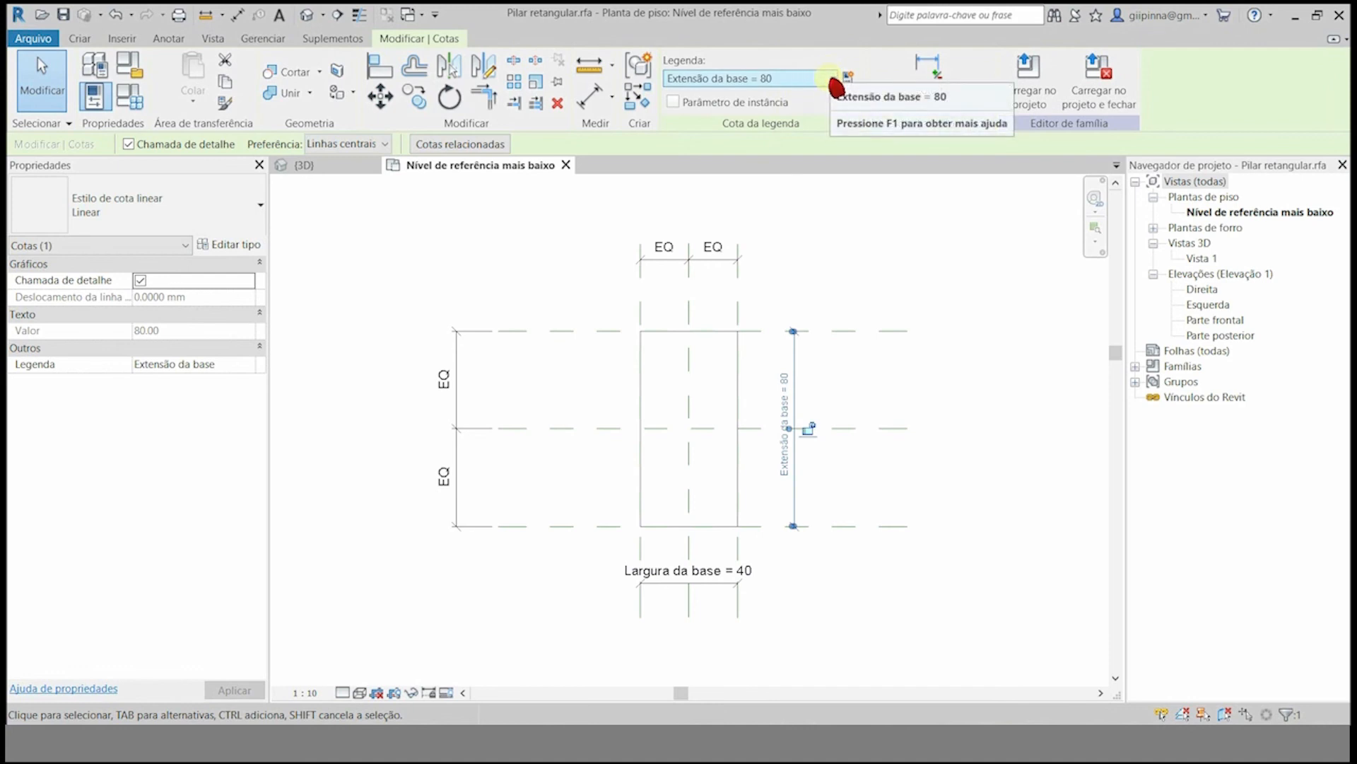
click(833, 79)
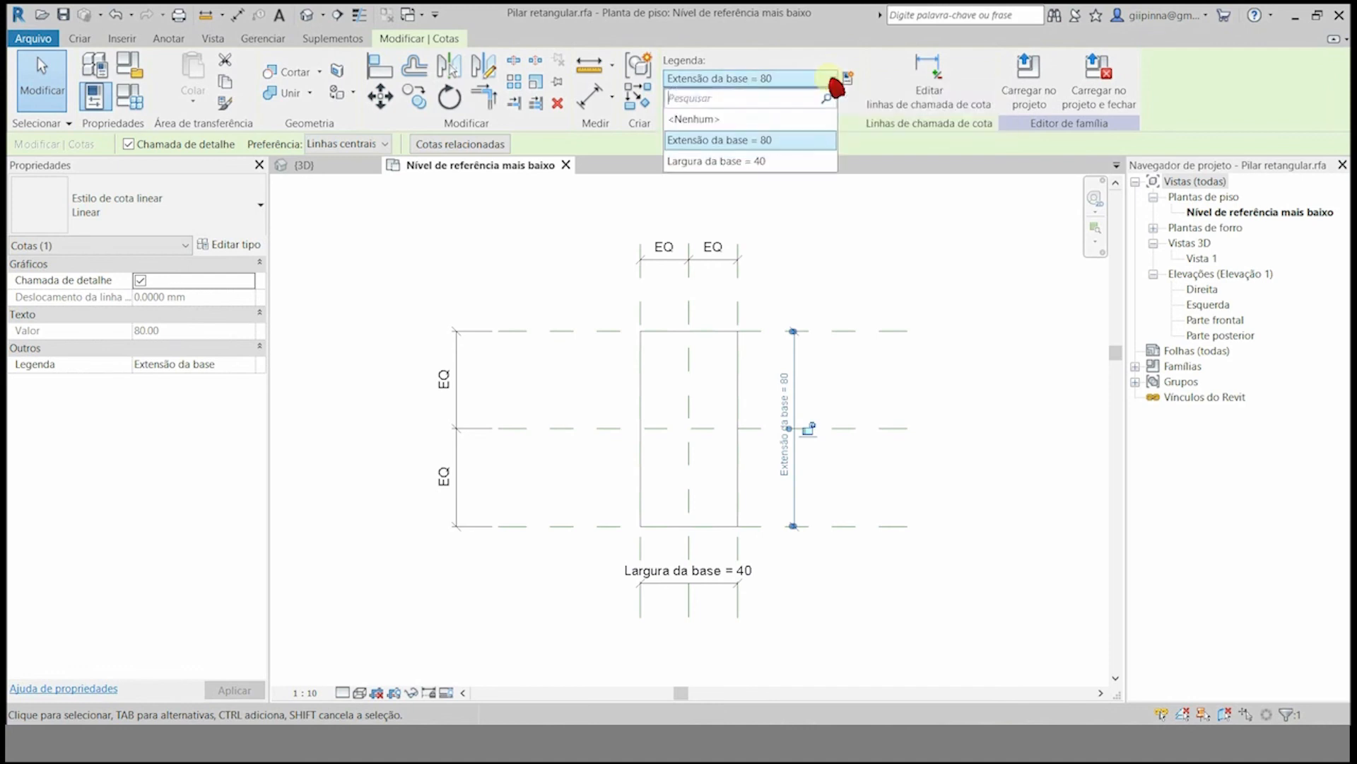
click(724, 162)
click(727, 521)
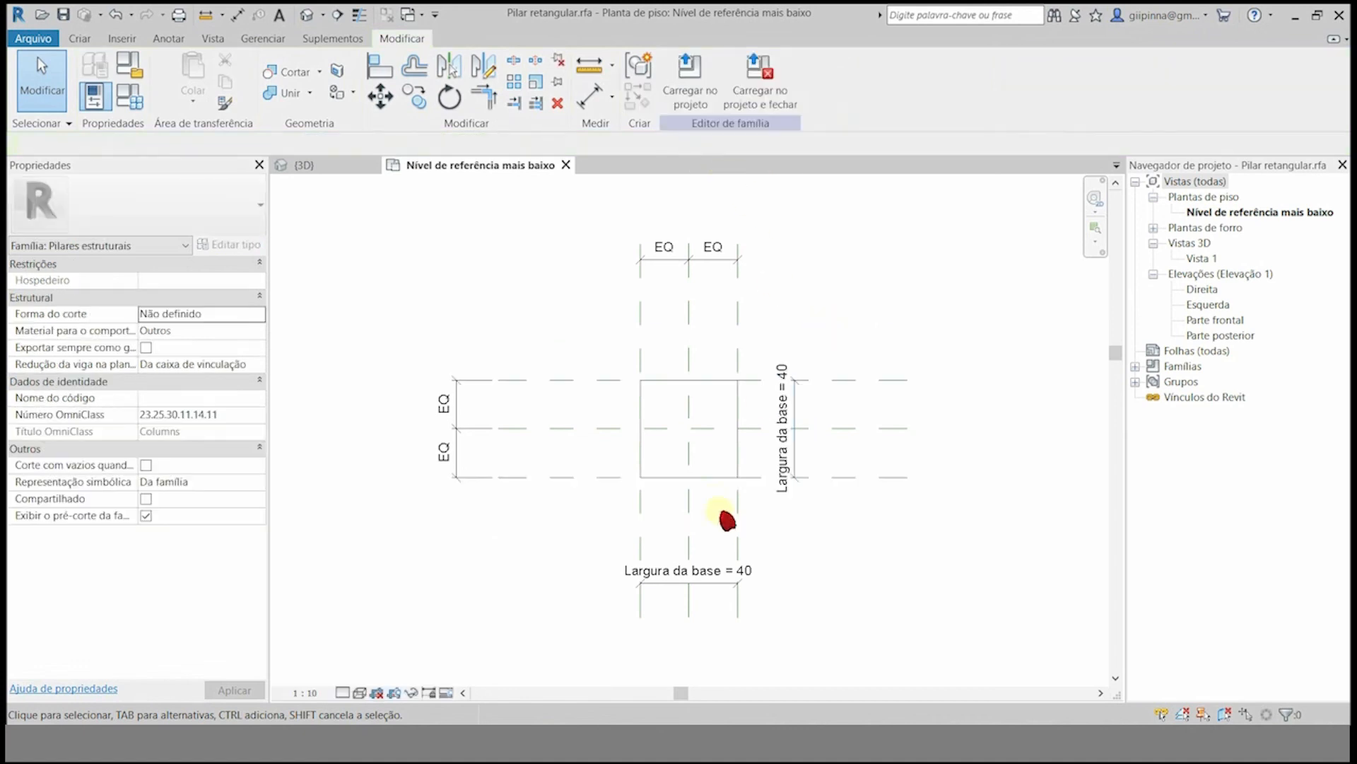
- Set the horizontal Largura da base dimension below the column to 60
scroll(749, 498, up, 2)
scroll(755, 502, down, 1)
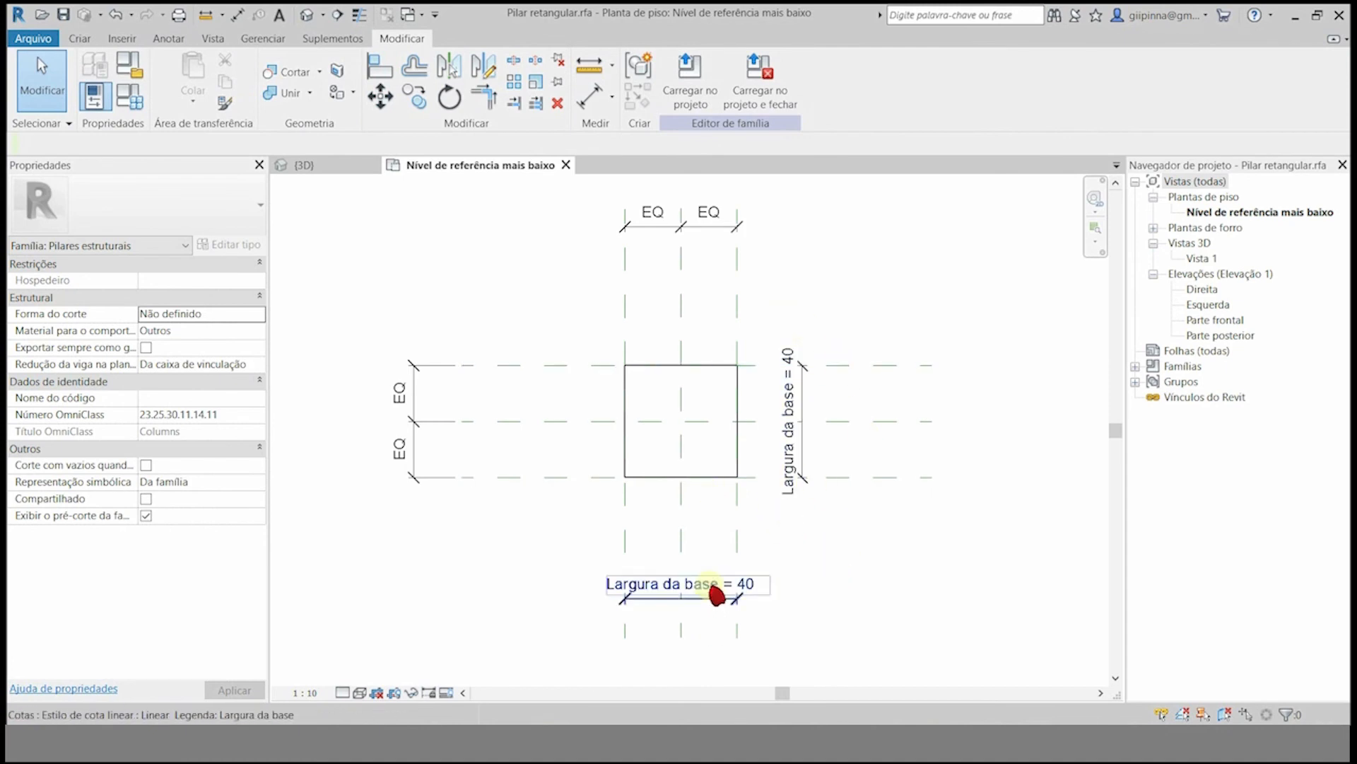
click(686, 580)
click(689, 586)
drag(699, 601, 700, 599)
click(737, 561)
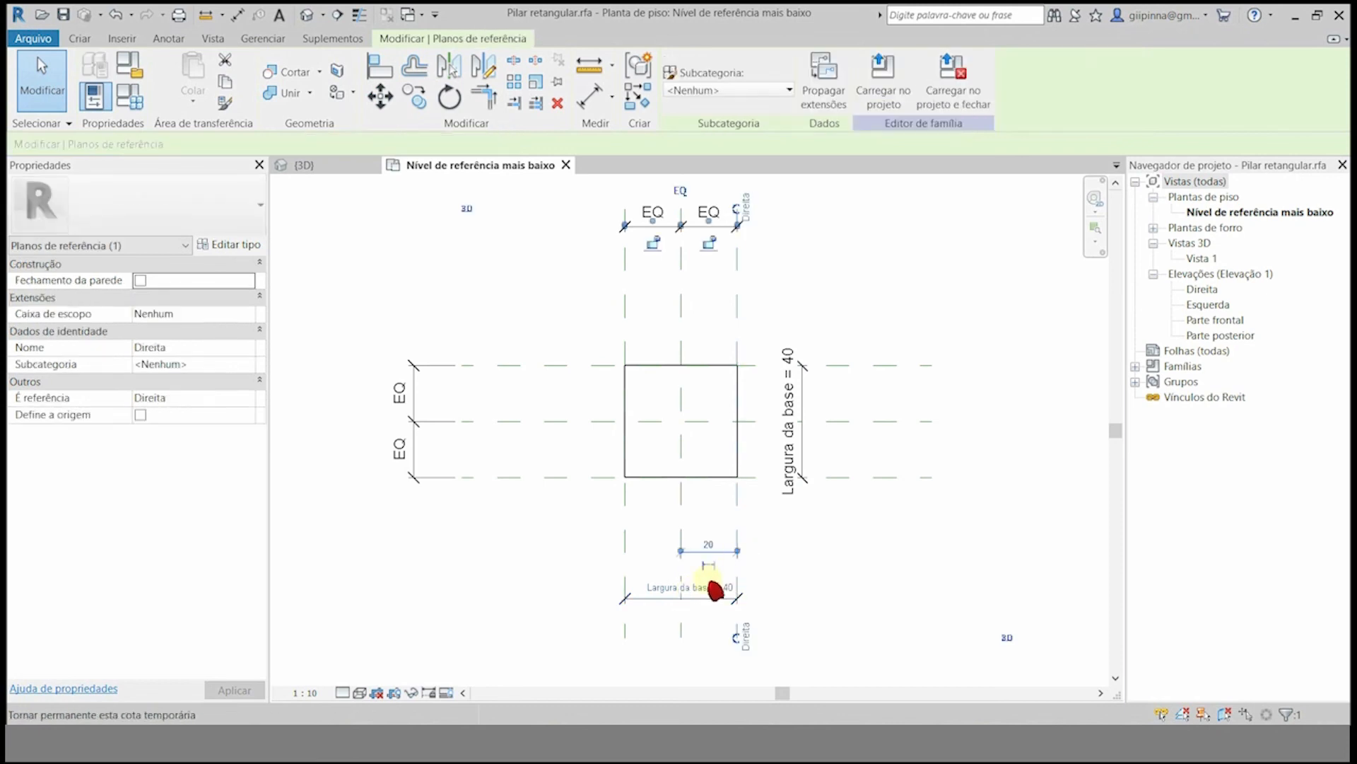
click(704, 588)
click(700, 589)
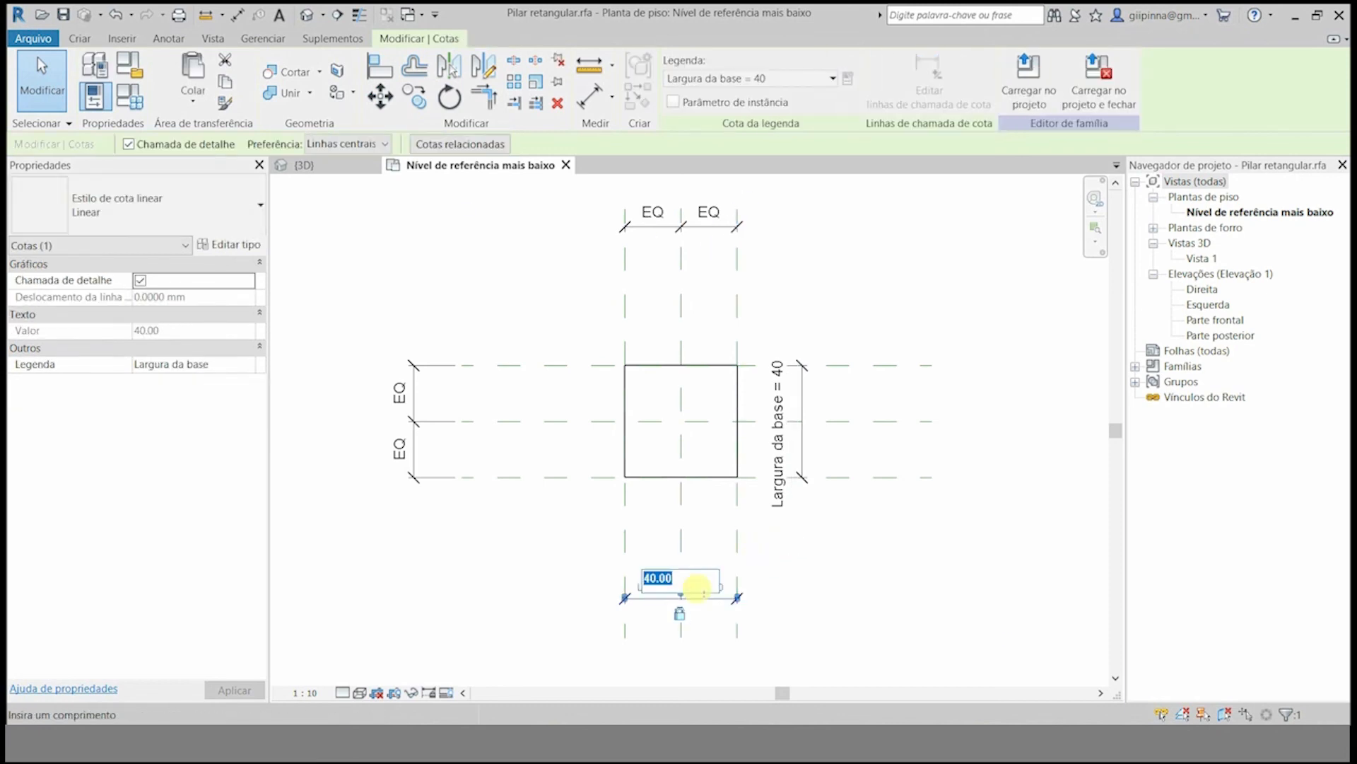
key(Return)
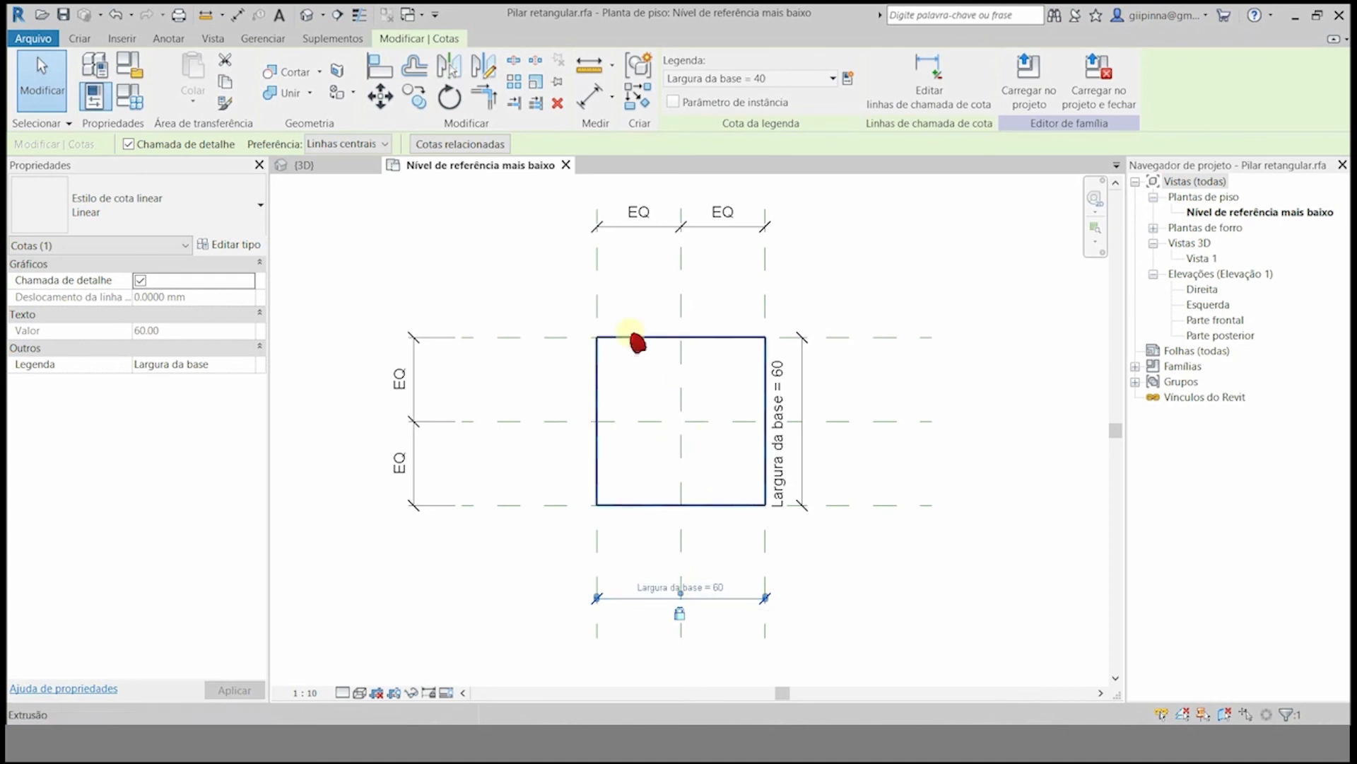
- Move the vertical Largura da base dimension farther away from the column outline and deselect it
click(801, 472)
drag(809, 453, 884, 424)
key(Escape)
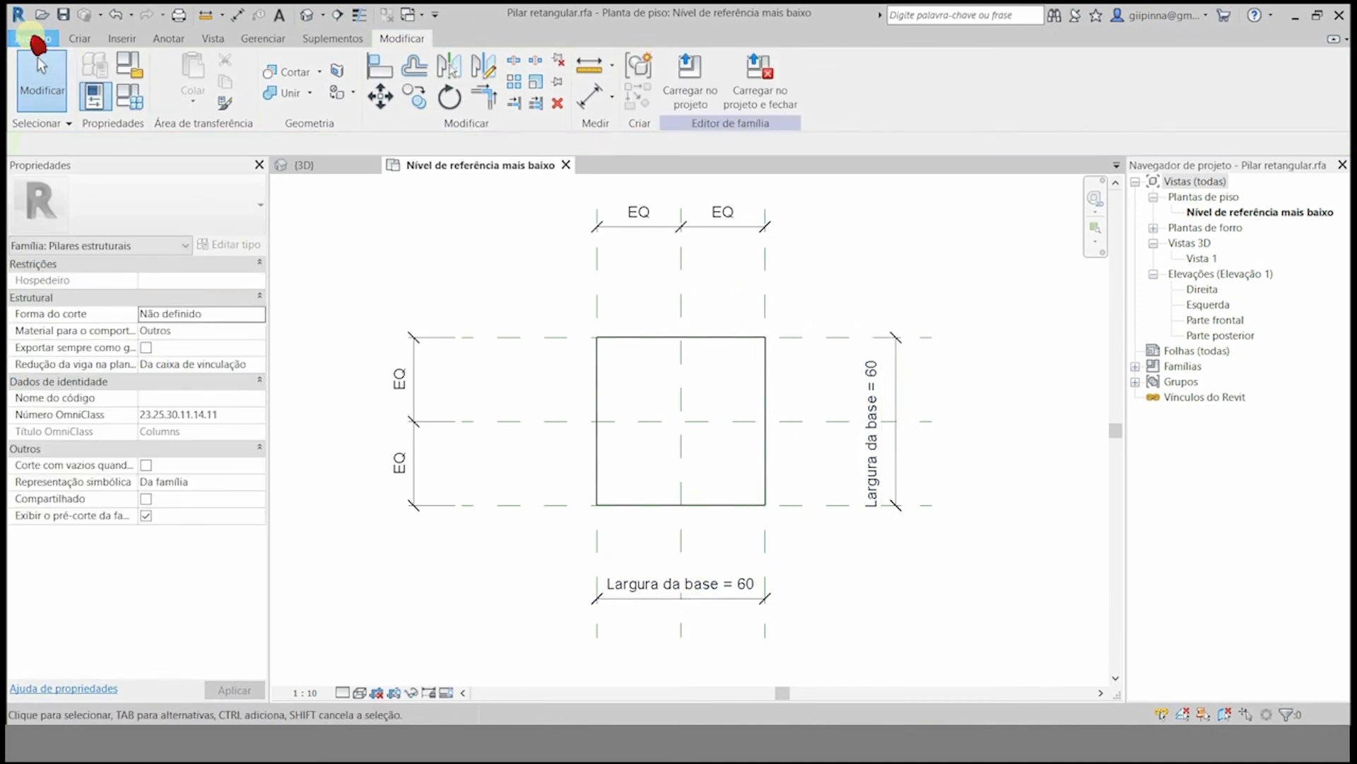
- Save the modified family in the FAMILIAS folder under the new name Pilar quadrado.rfa
click(33, 38)
mouse_move(46, 268)
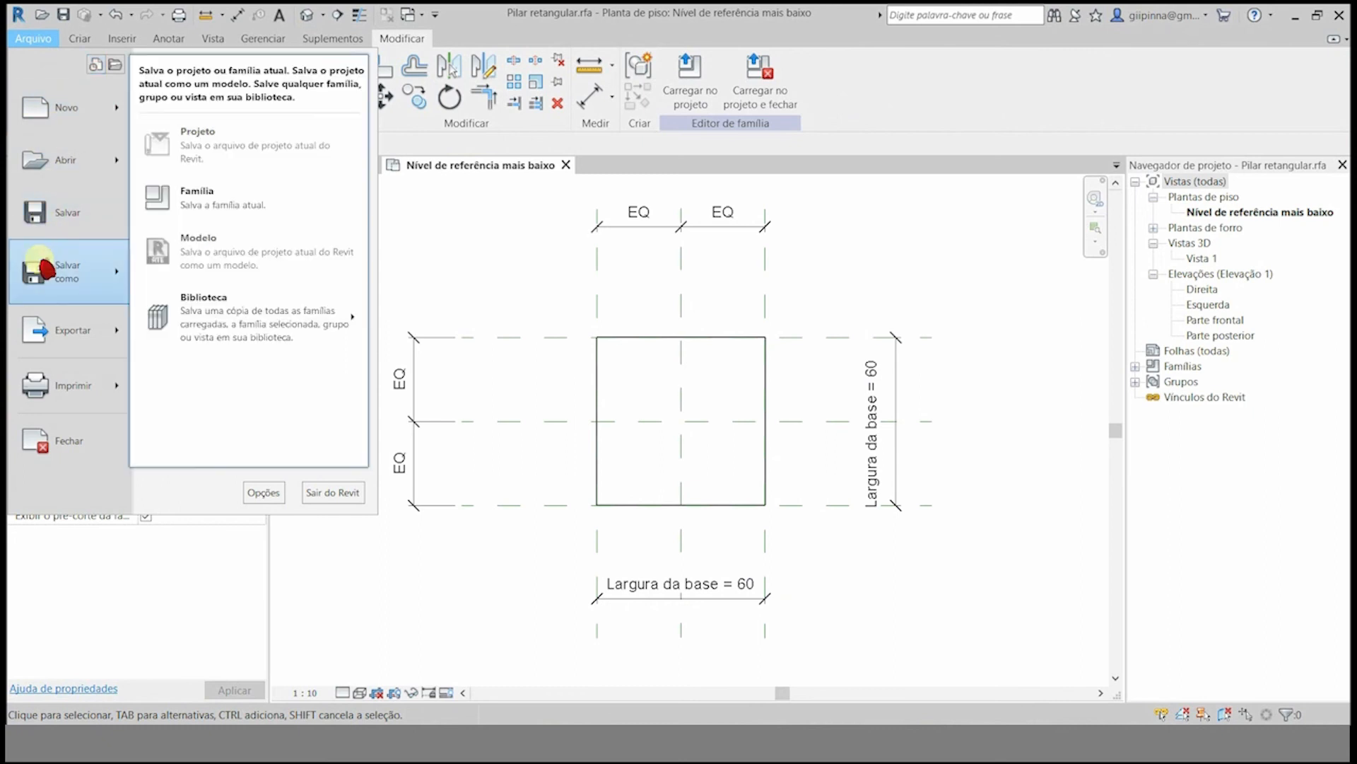
click(188, 202)
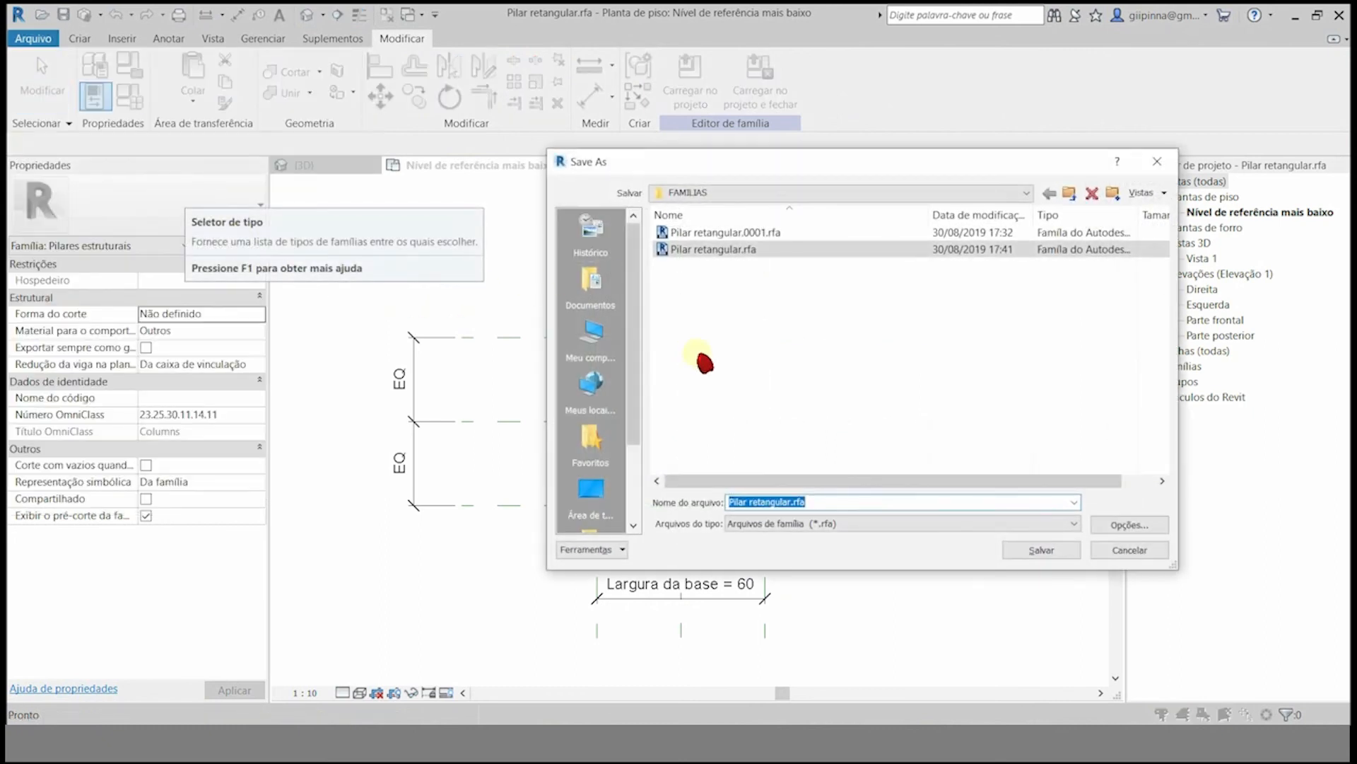
click(753, 504)
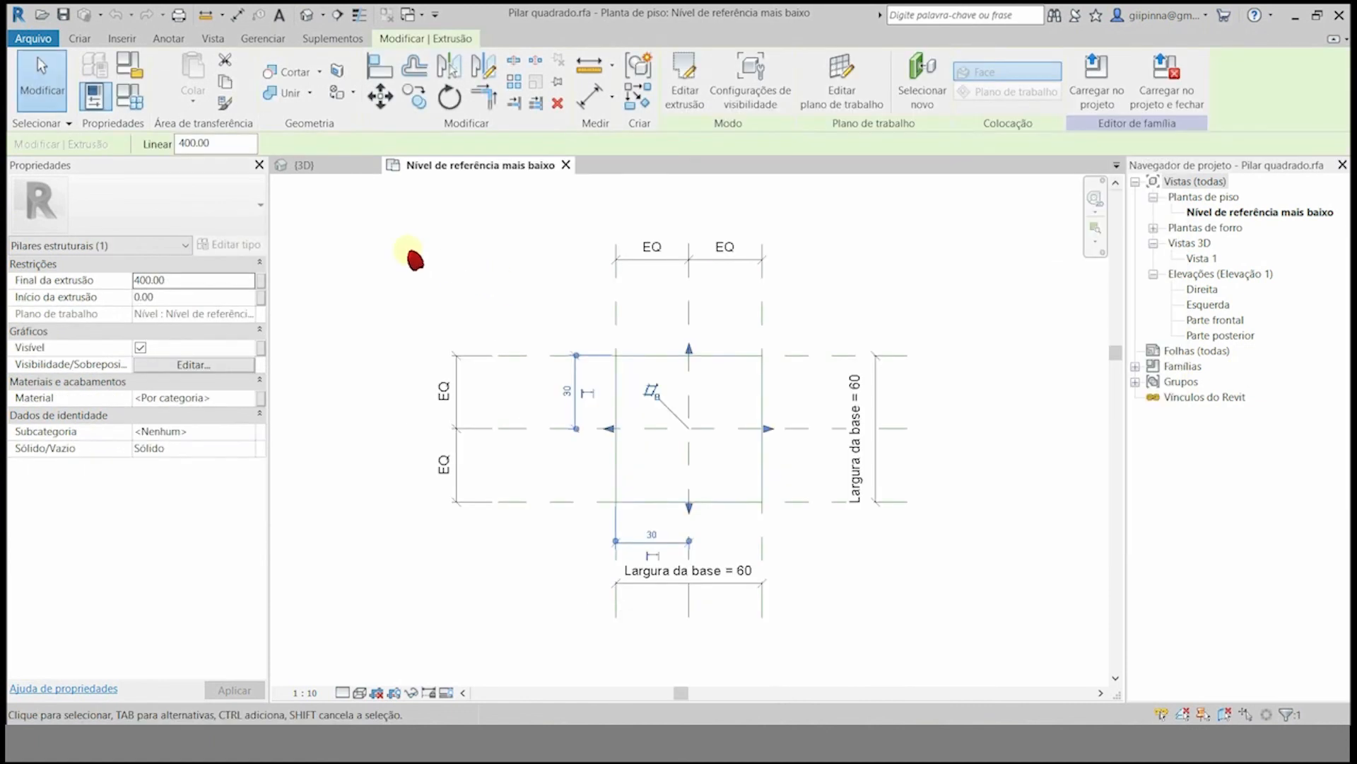
- Delete the Extensão da base parameter from the family types of Pilar quadrado
click(130, 96)
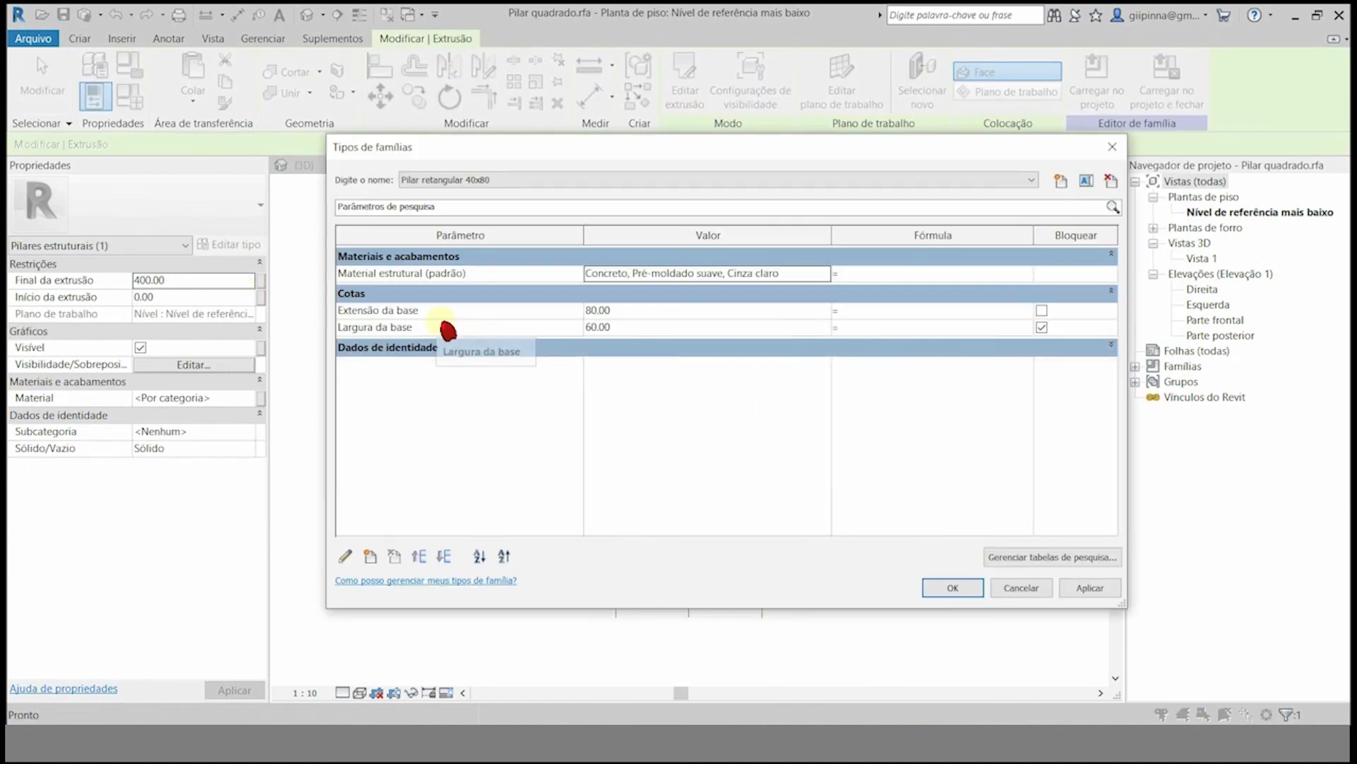
click(456, 315)
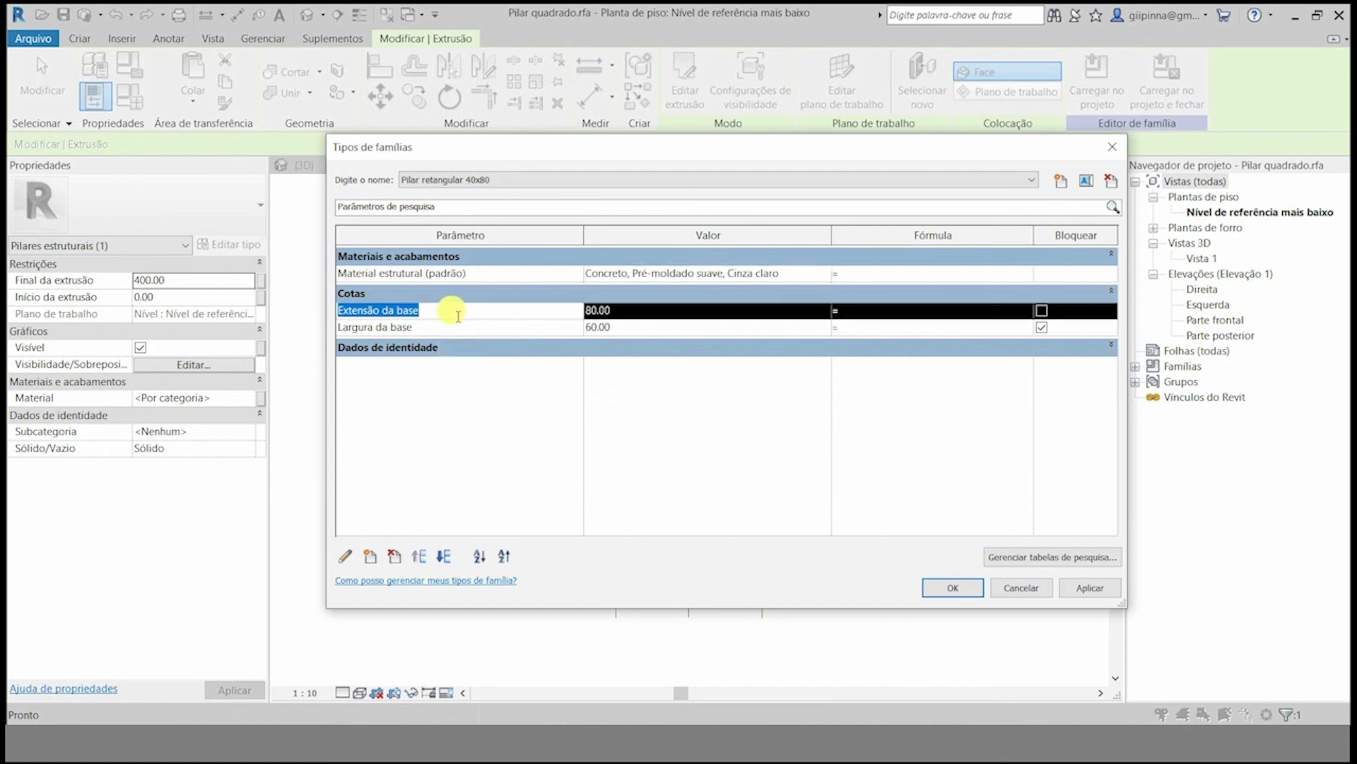
mouse_move(548, 148)
mouse_down()
mouse_move(606, 120)
mouse_move(1339, 27)
mouse_move(554, 142)
mouse_up()
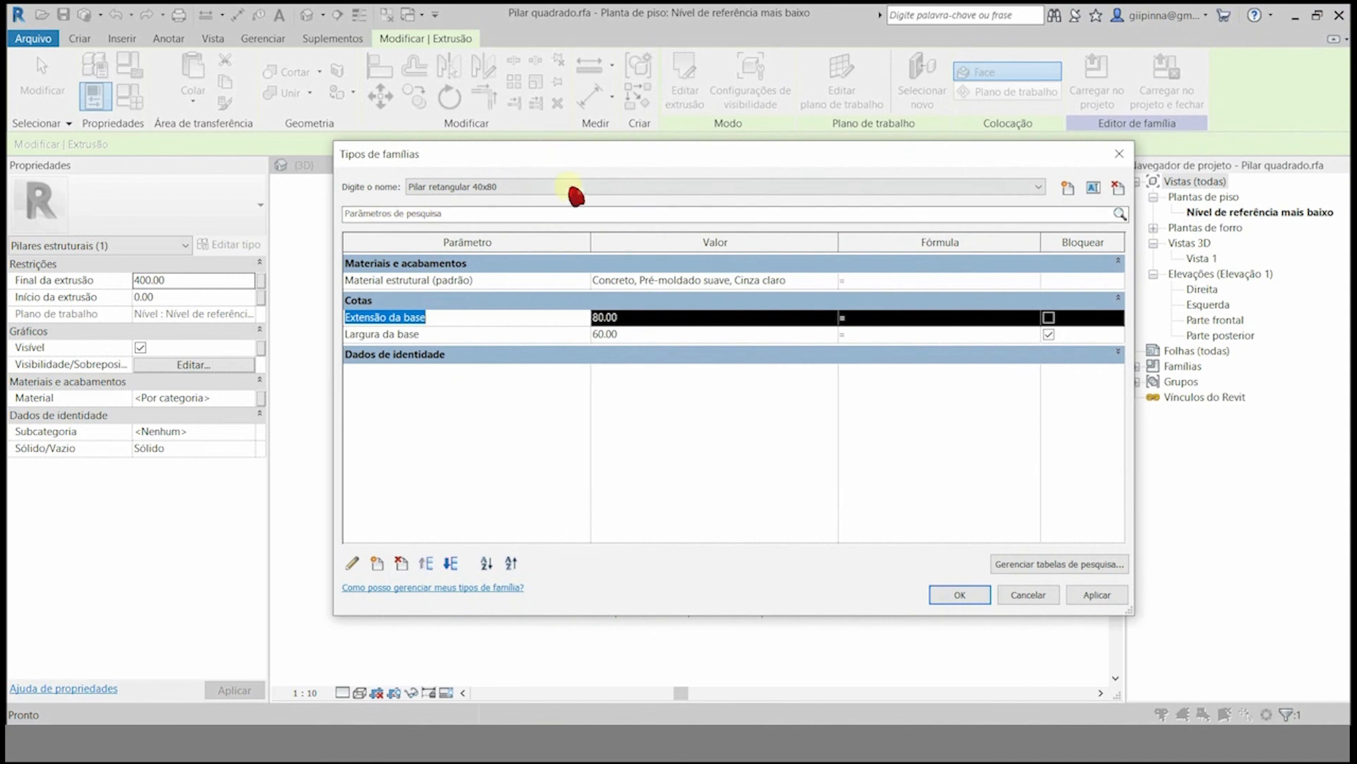
click(402, 564)
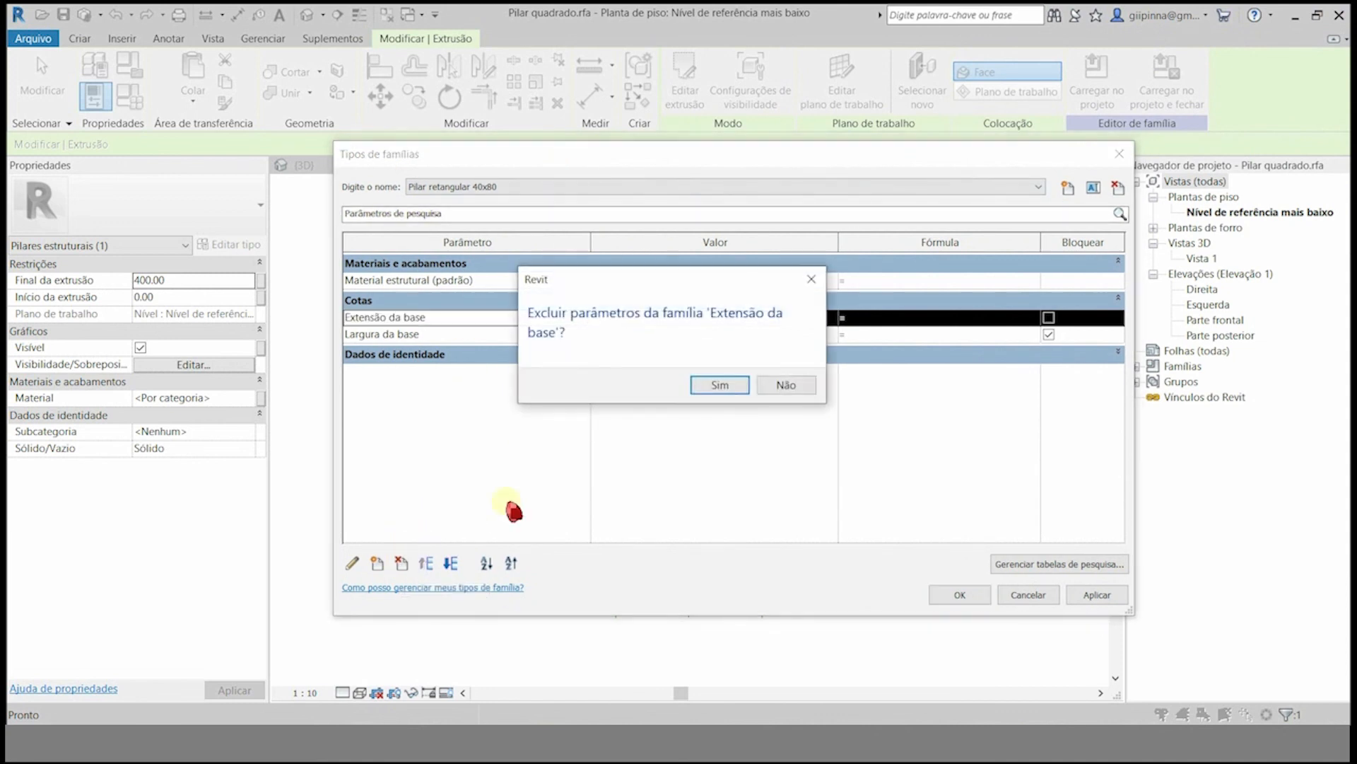
click(720, 384)
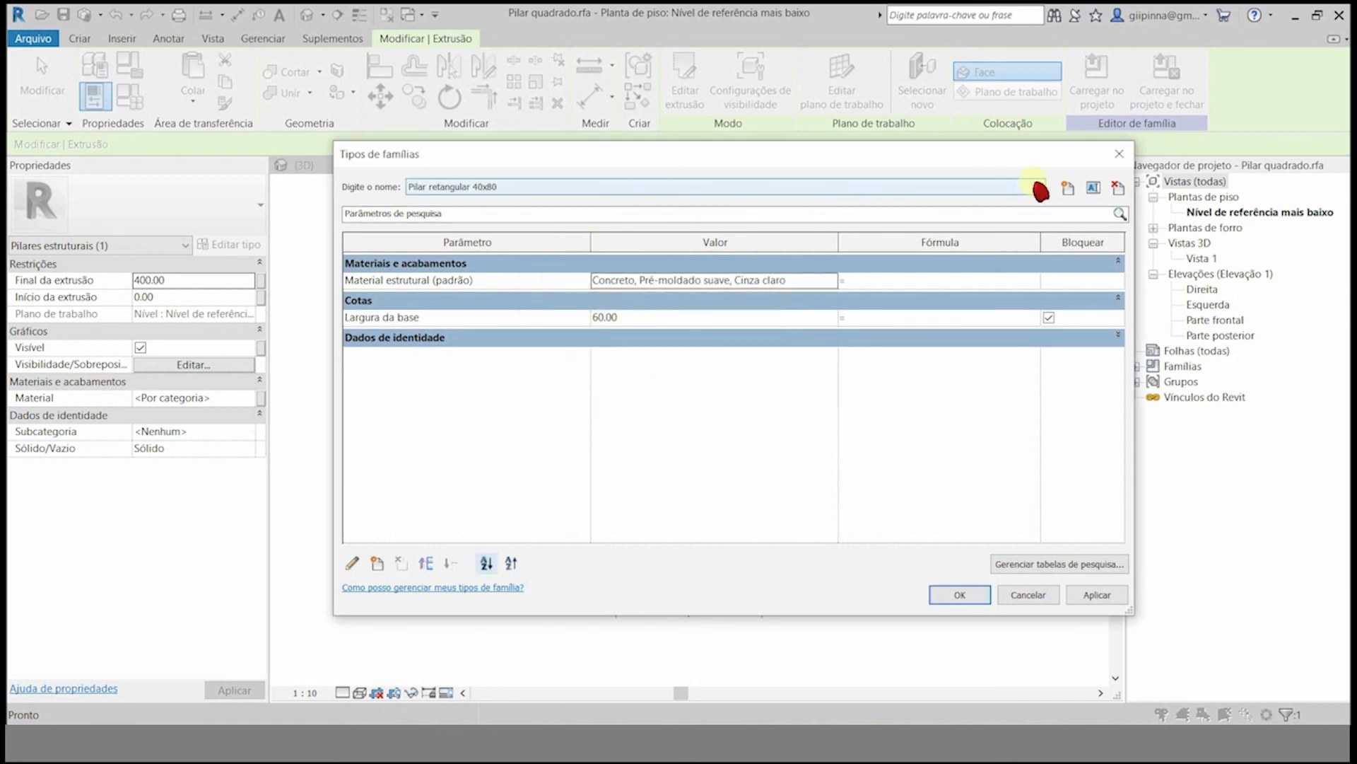
- Rename the family type Pilar retangular 20x40 as Pilar retangular 25x25
click(1037, 186)
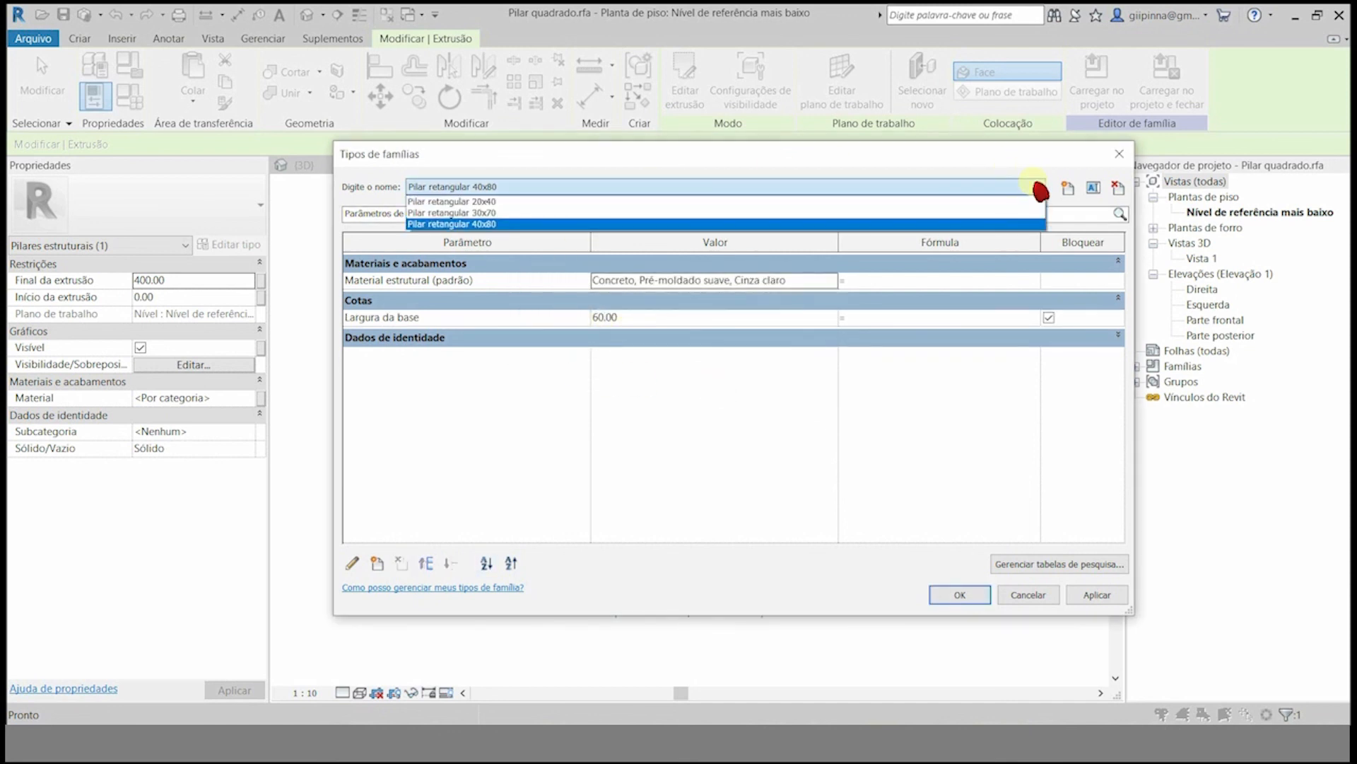
click(486, 201)
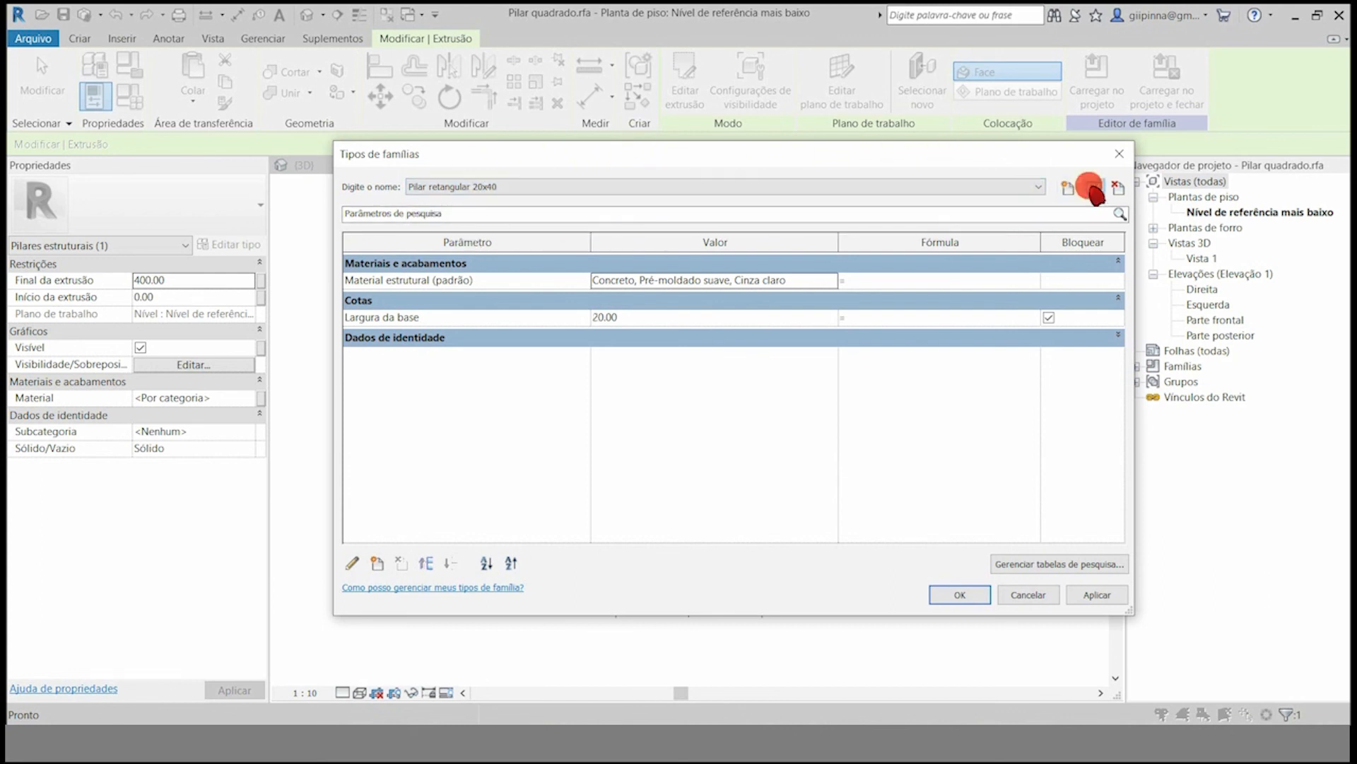
click(1092, 188)
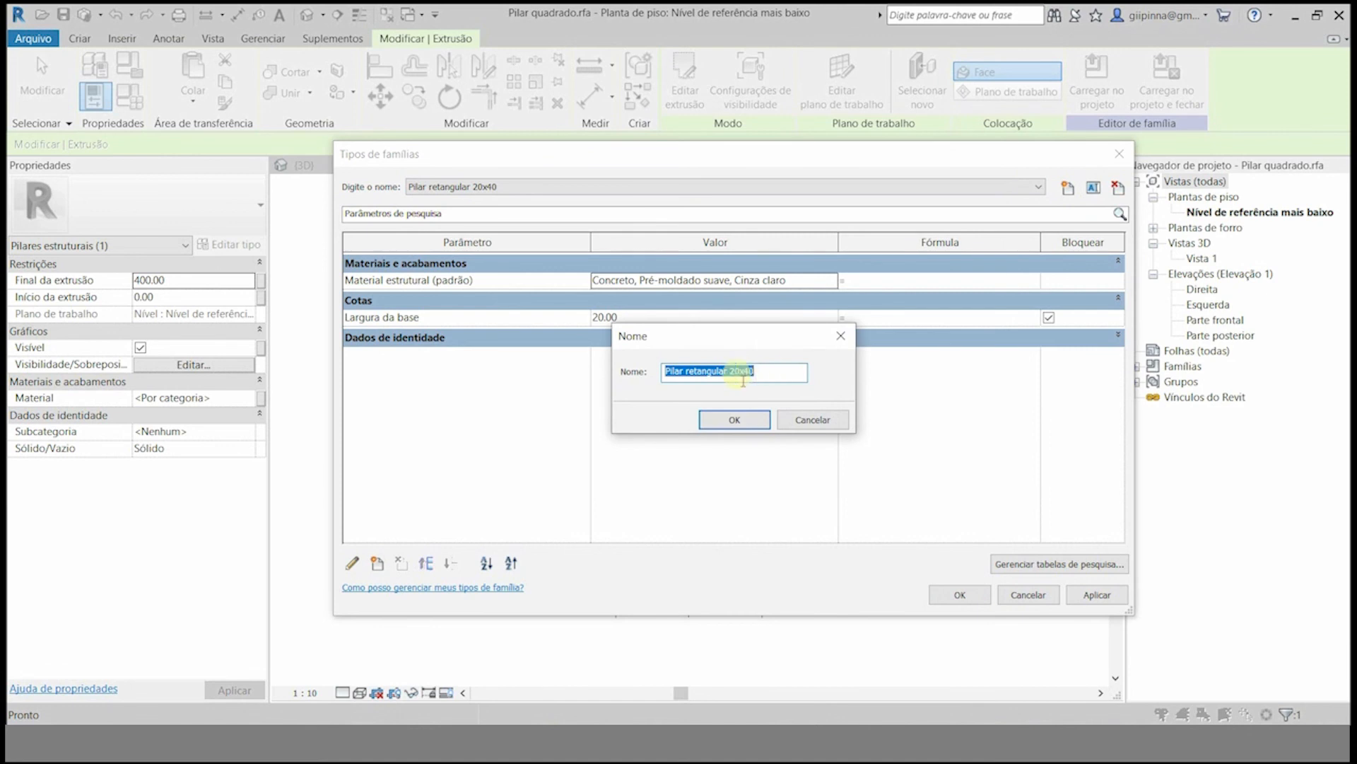
drag(730, 371, 799, 371)
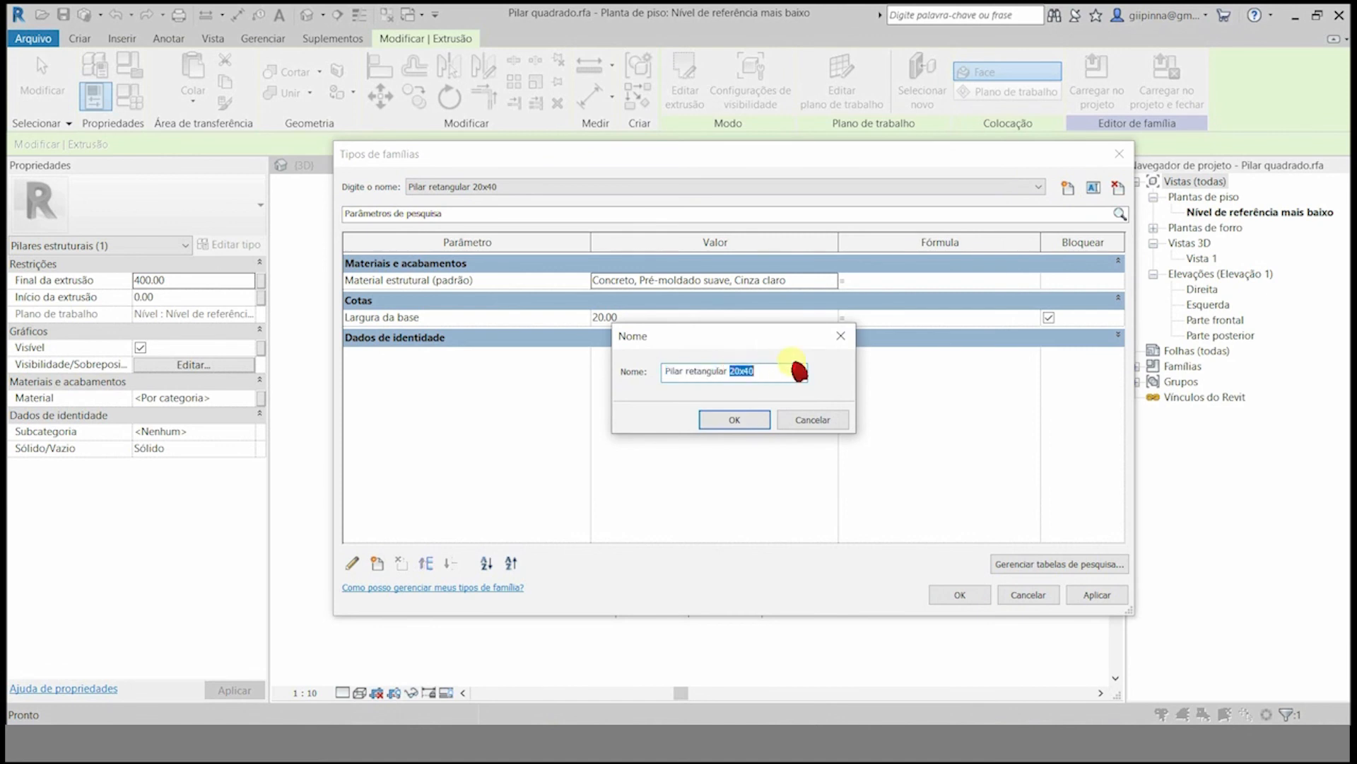
text(25x25)
key(Return)
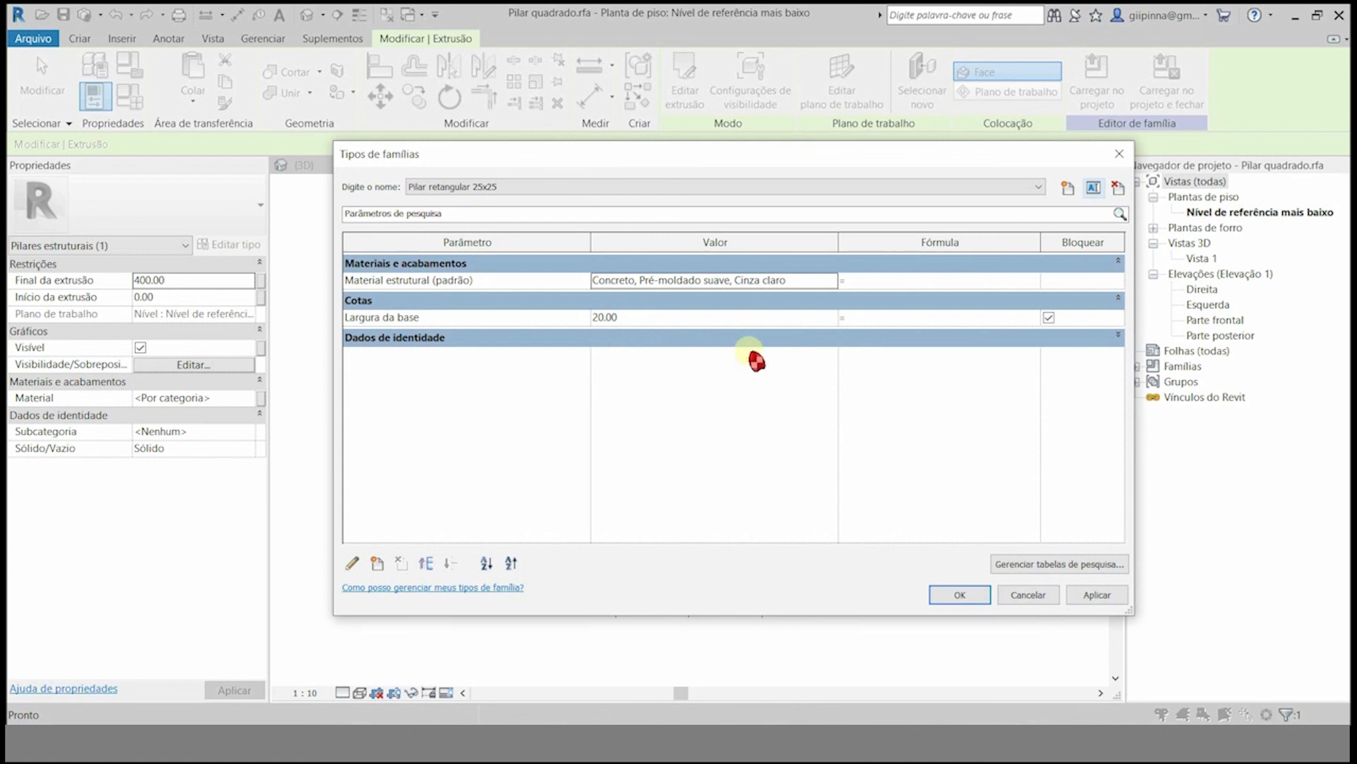
- Set the 25x25 type's Largura da base to 25 and shorten its name to Pilar 25x25
click(661, 320)
text(25)
key(Tab)
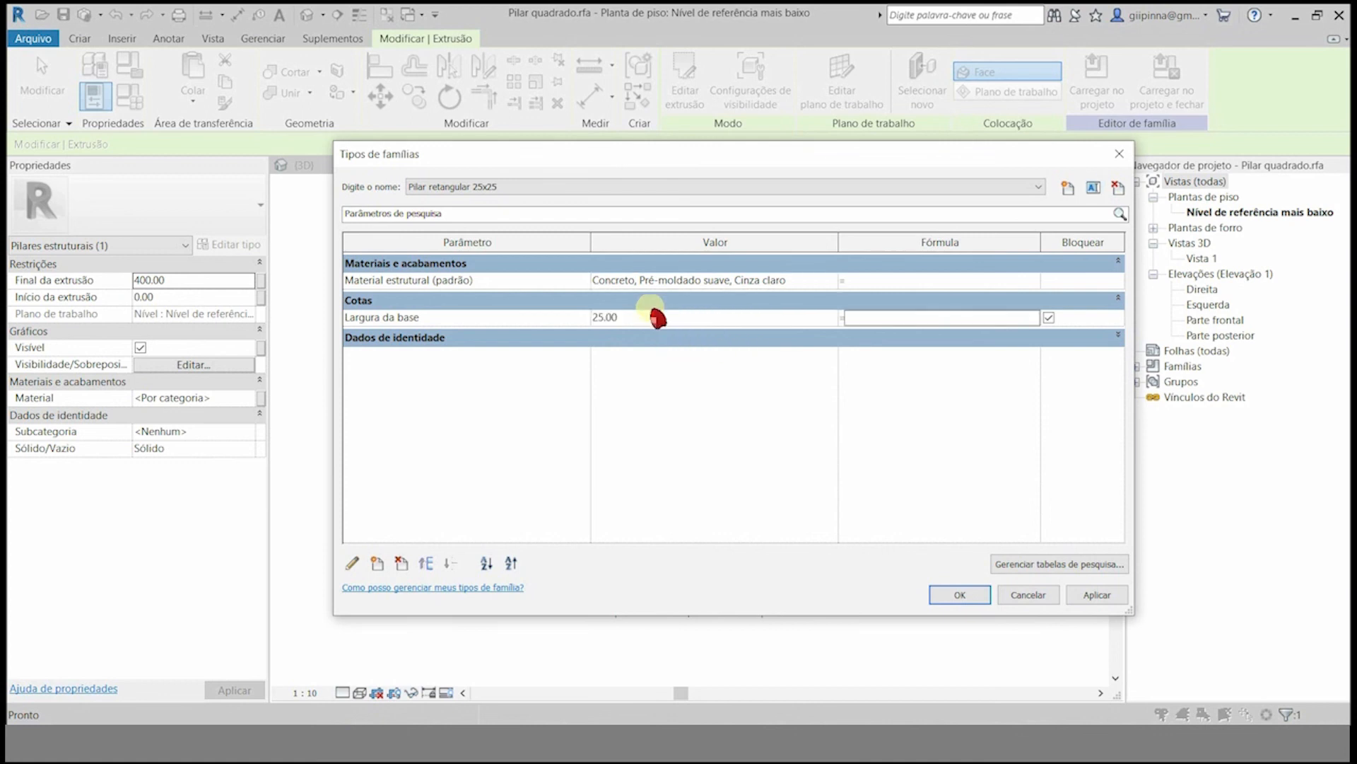
click(1090, 189)
key(BackSpace)
key(Return)
- Rename the type Pilar retangular 30x70 as Pilar 40x40 and set its Largura da base to 40
click(487, 189)
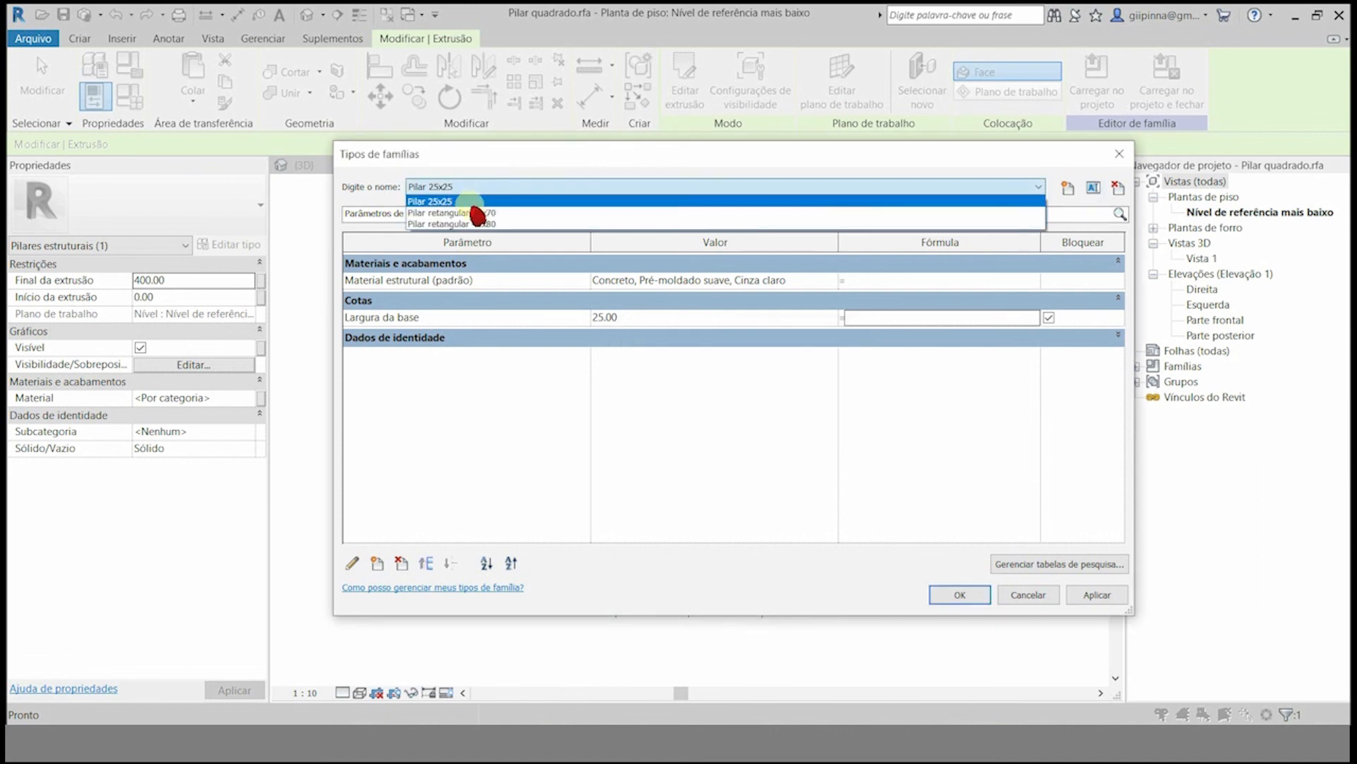
click(469, 211)
click(1067, 192)
click(1092, 188)
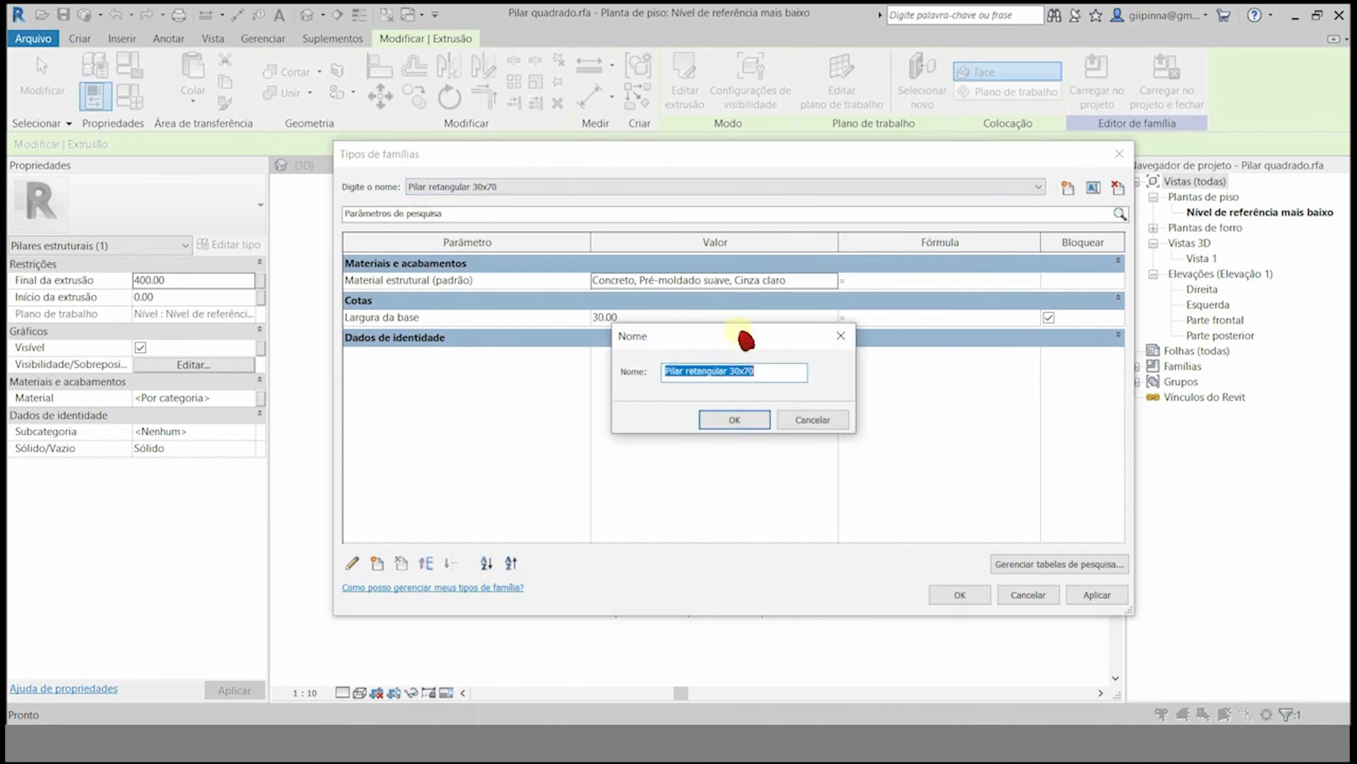
drag(693, 375, 775, 362)
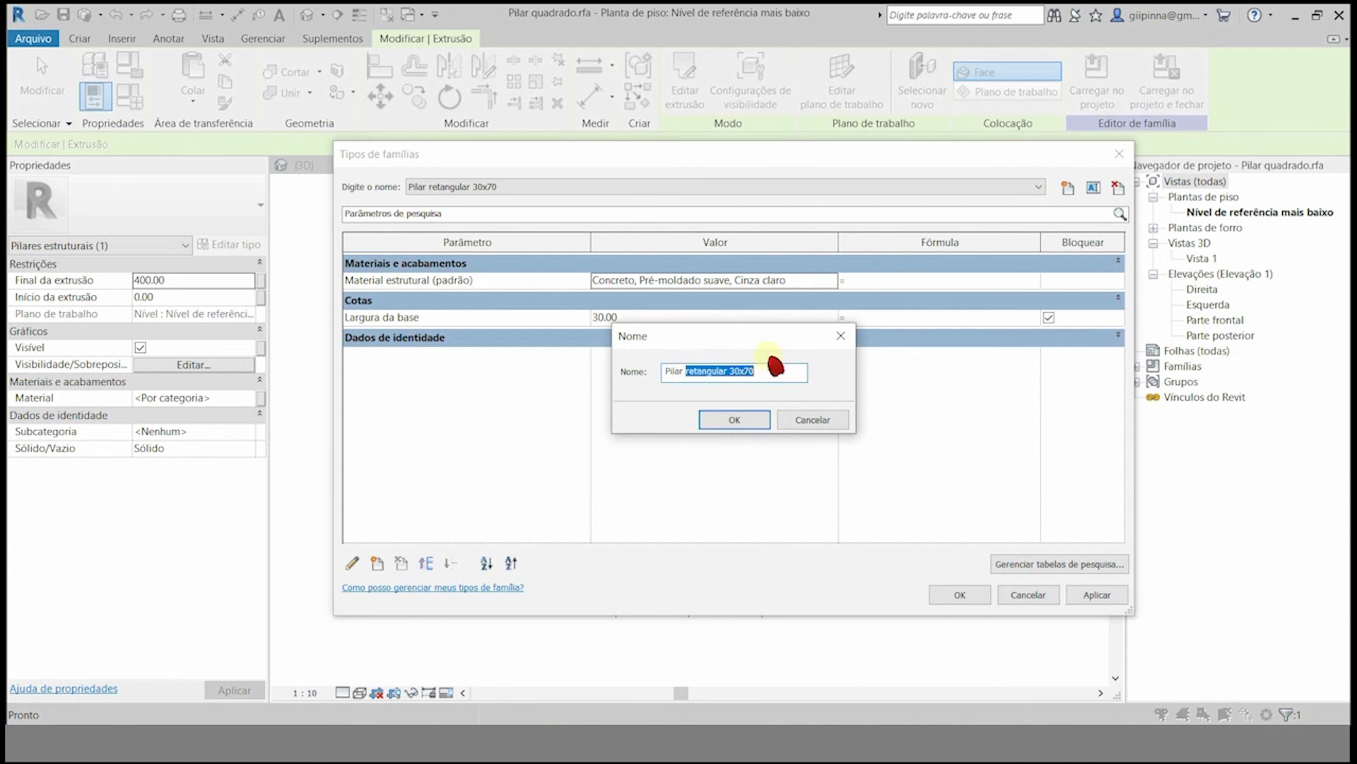
text(40x40)
key(Return)
click(636, 319)
text(40)
key(Tab)
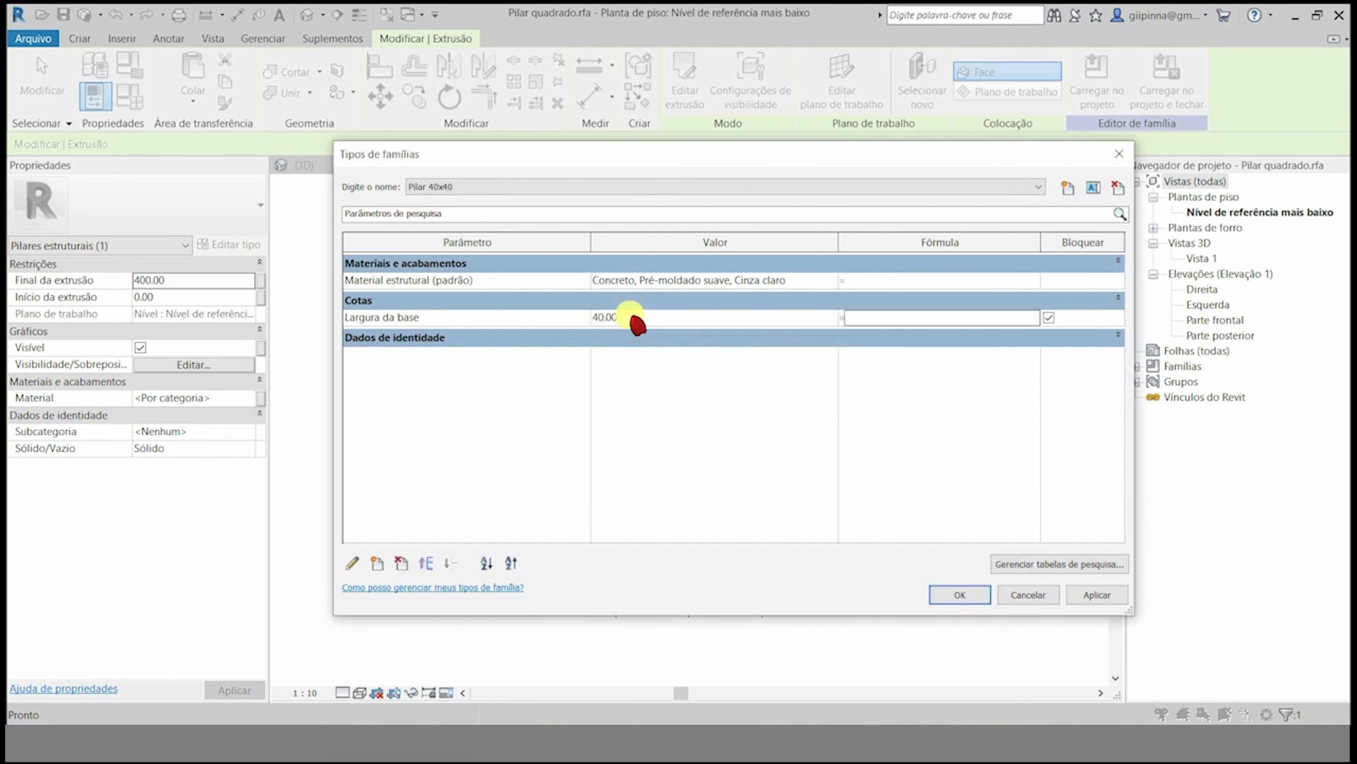
- Rename the type Pilar retangular 40x80 as Pilar 50x50, set its Largura da base to 50 and accept the family types
click(622, 188)
click(561, 221)
click(1094, 189)
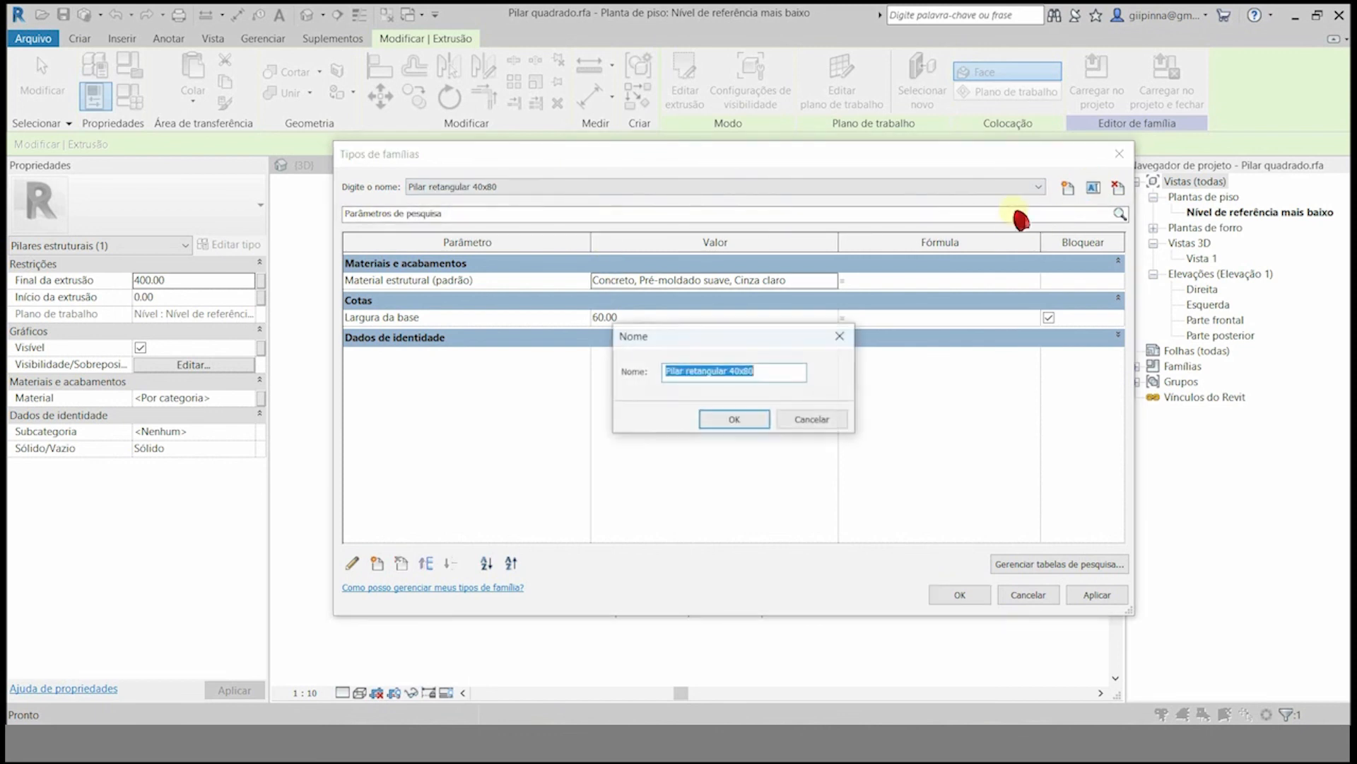
drag(689, 371, 877, 382)
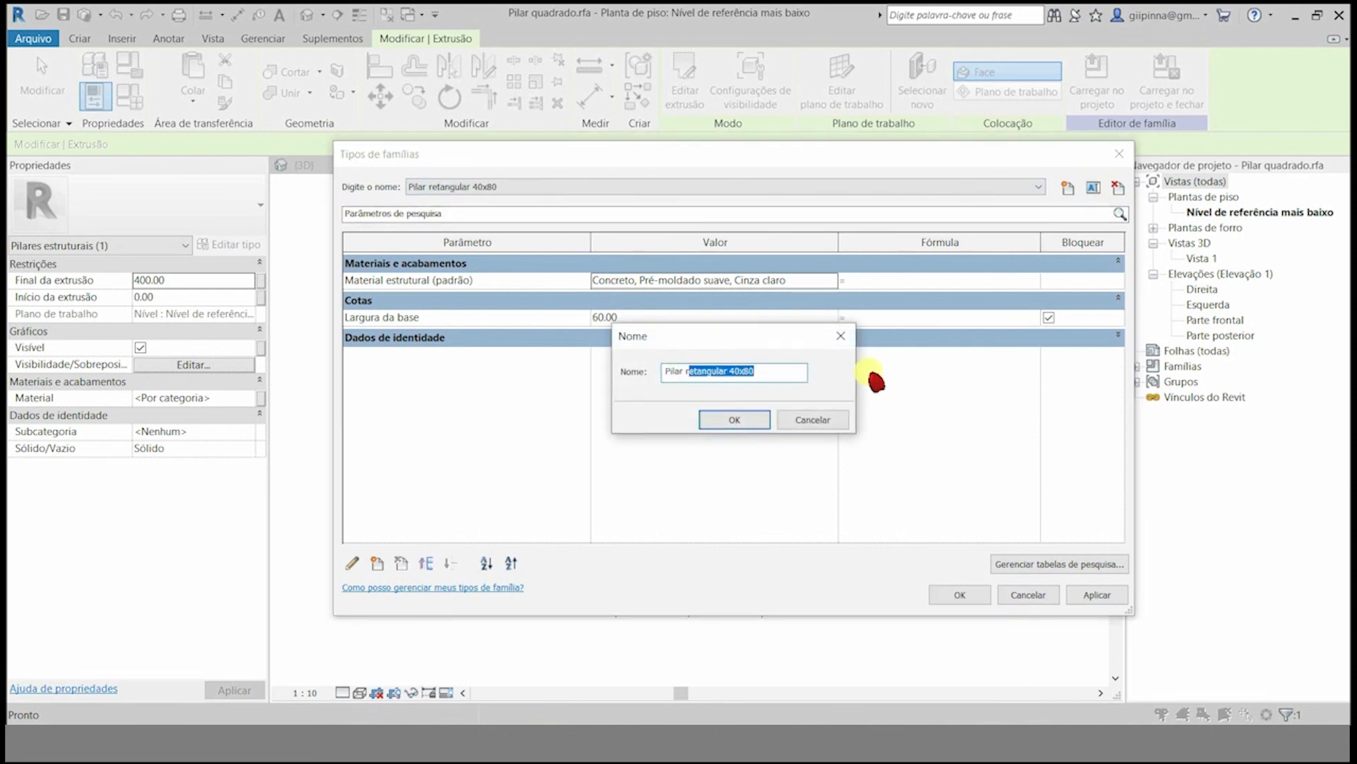
key(Return)
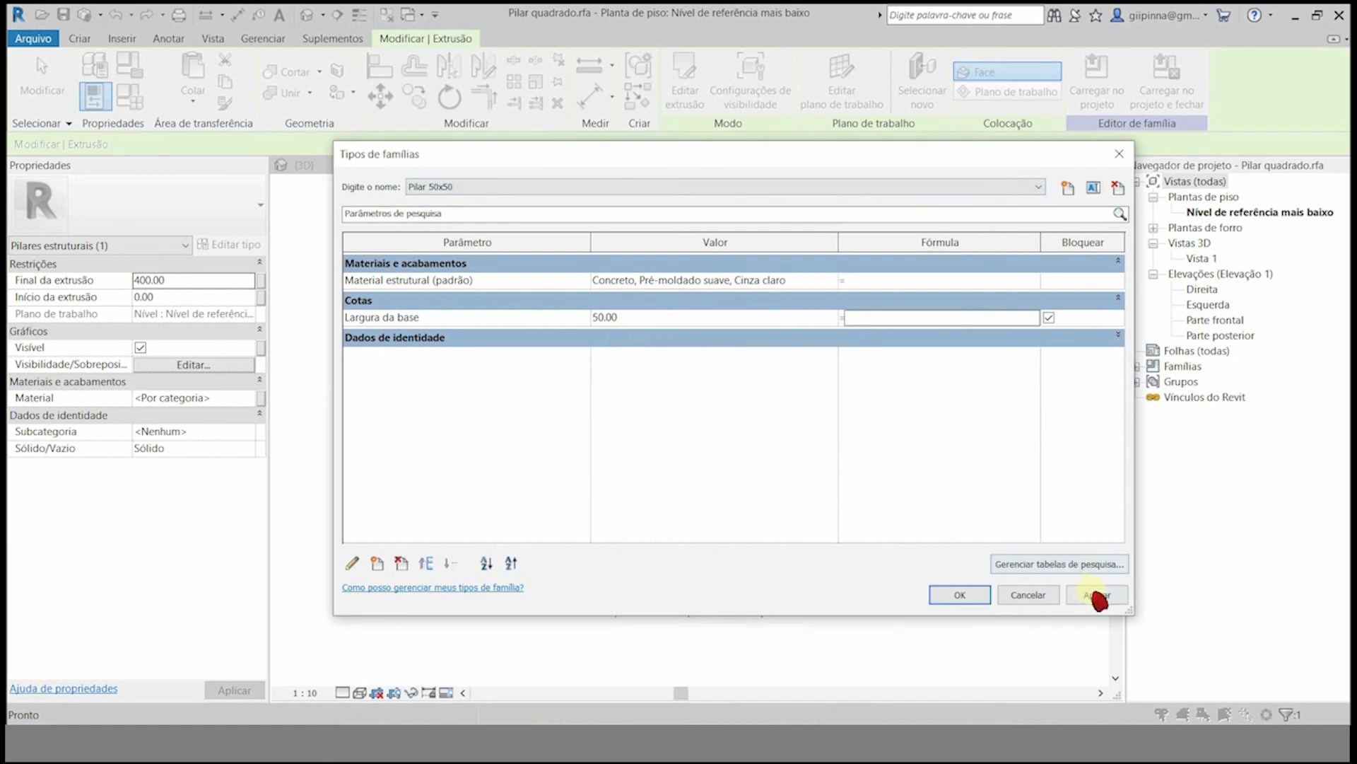
click(1097, 595)
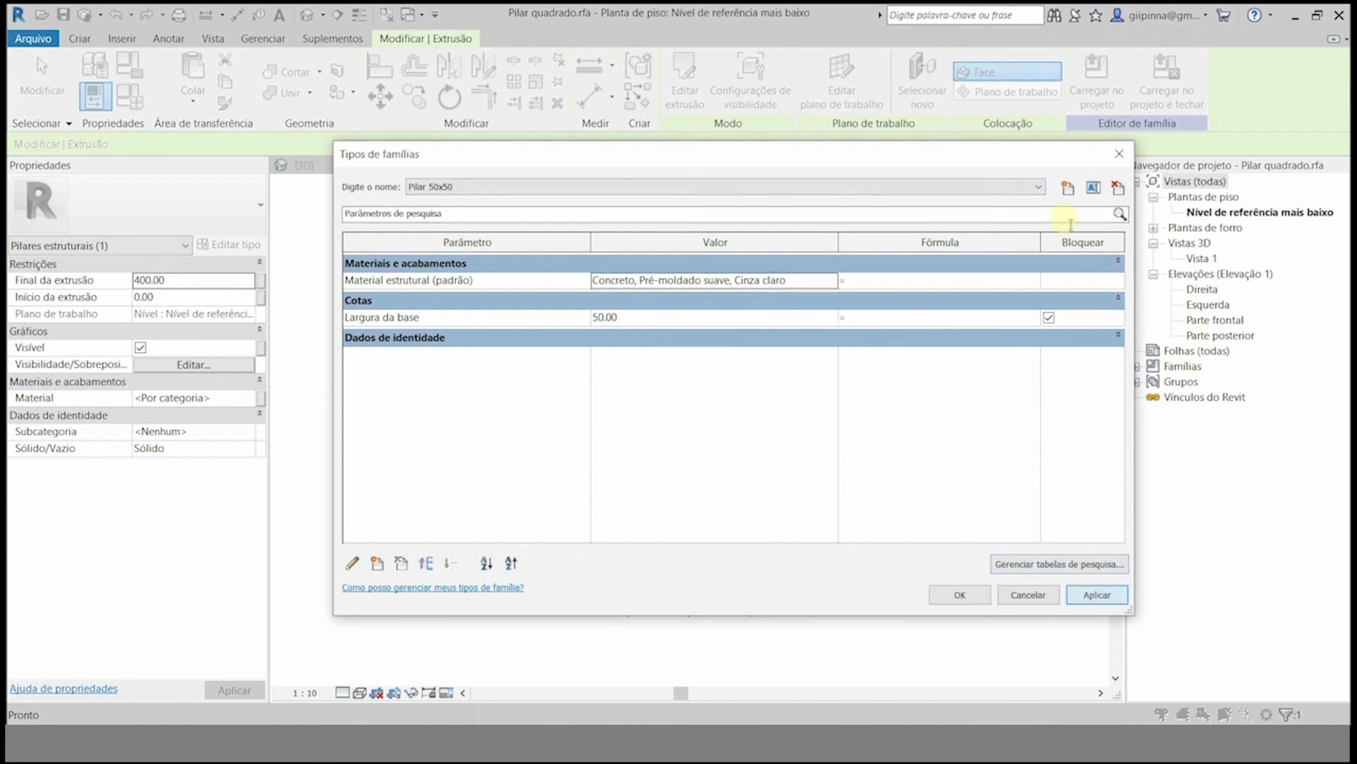
click(1052, 190)
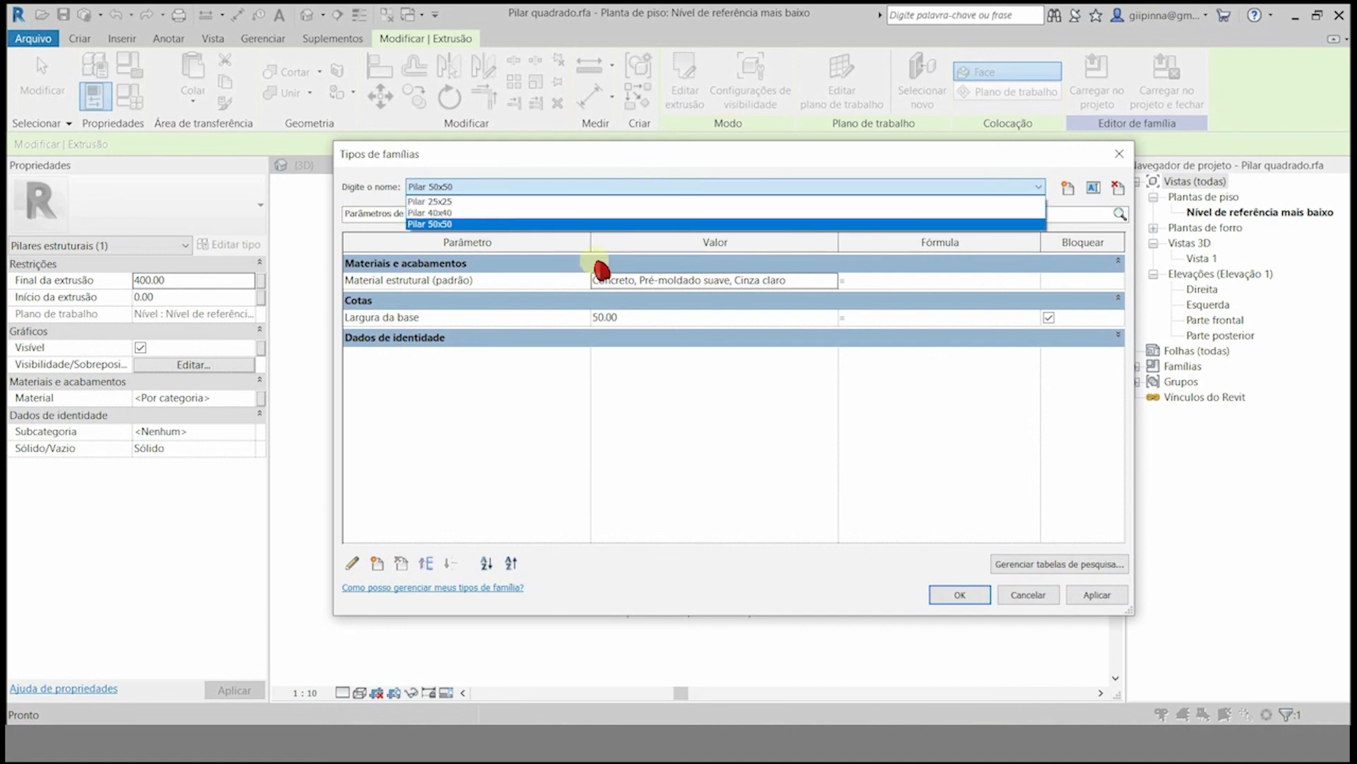
click(679, 396)
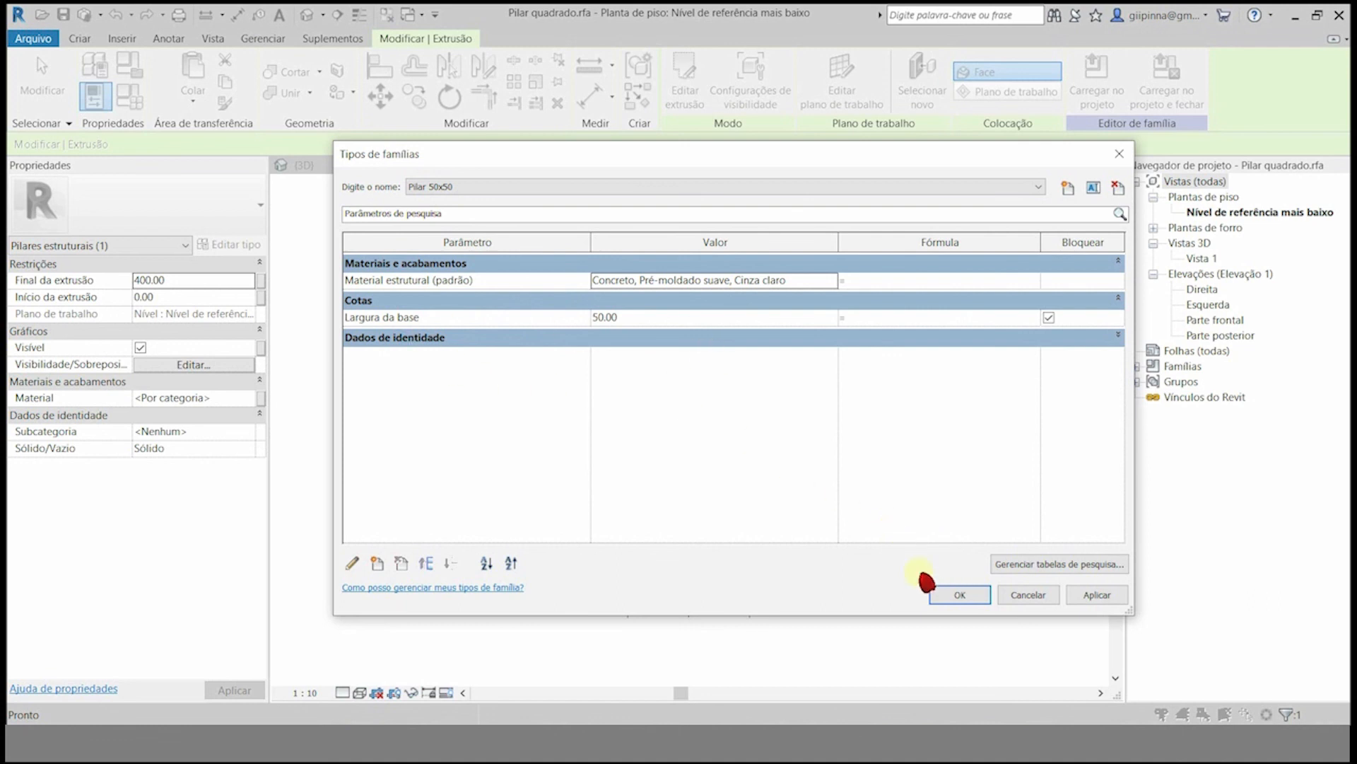
click(953, 596)
- Save the family as Pilar quadrado.rfa in the FAMILIAS folder and close it to return to the project
click(33, 38)
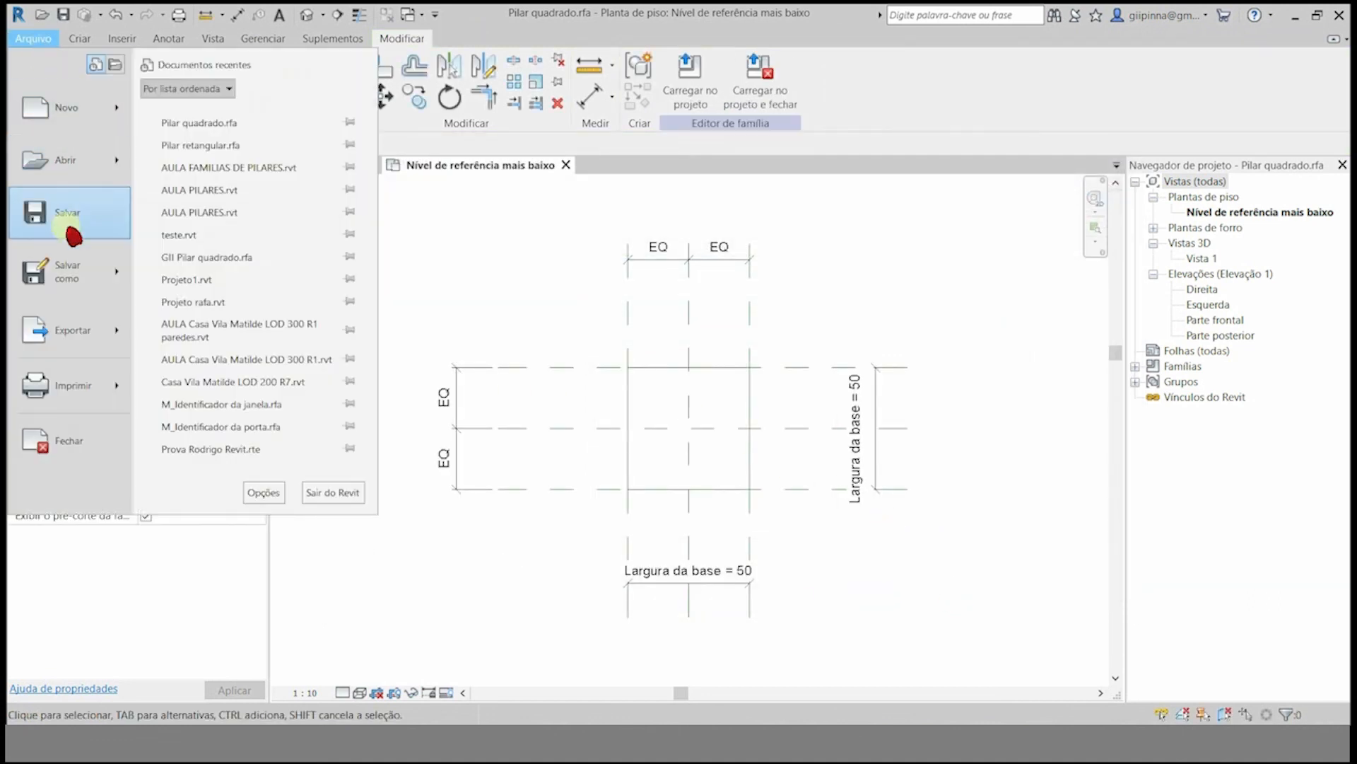
mouse_move(70, 267)
click(200, 280)
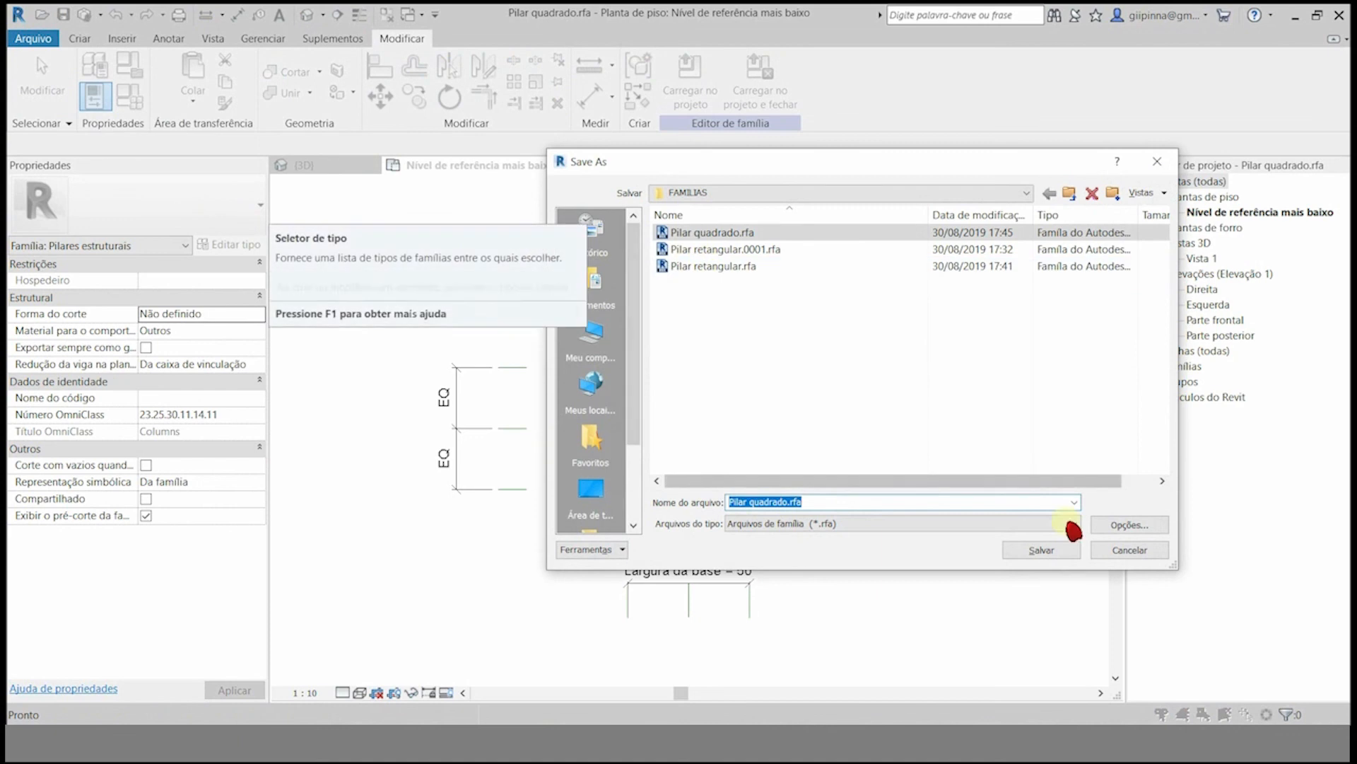
click(1054, 551)
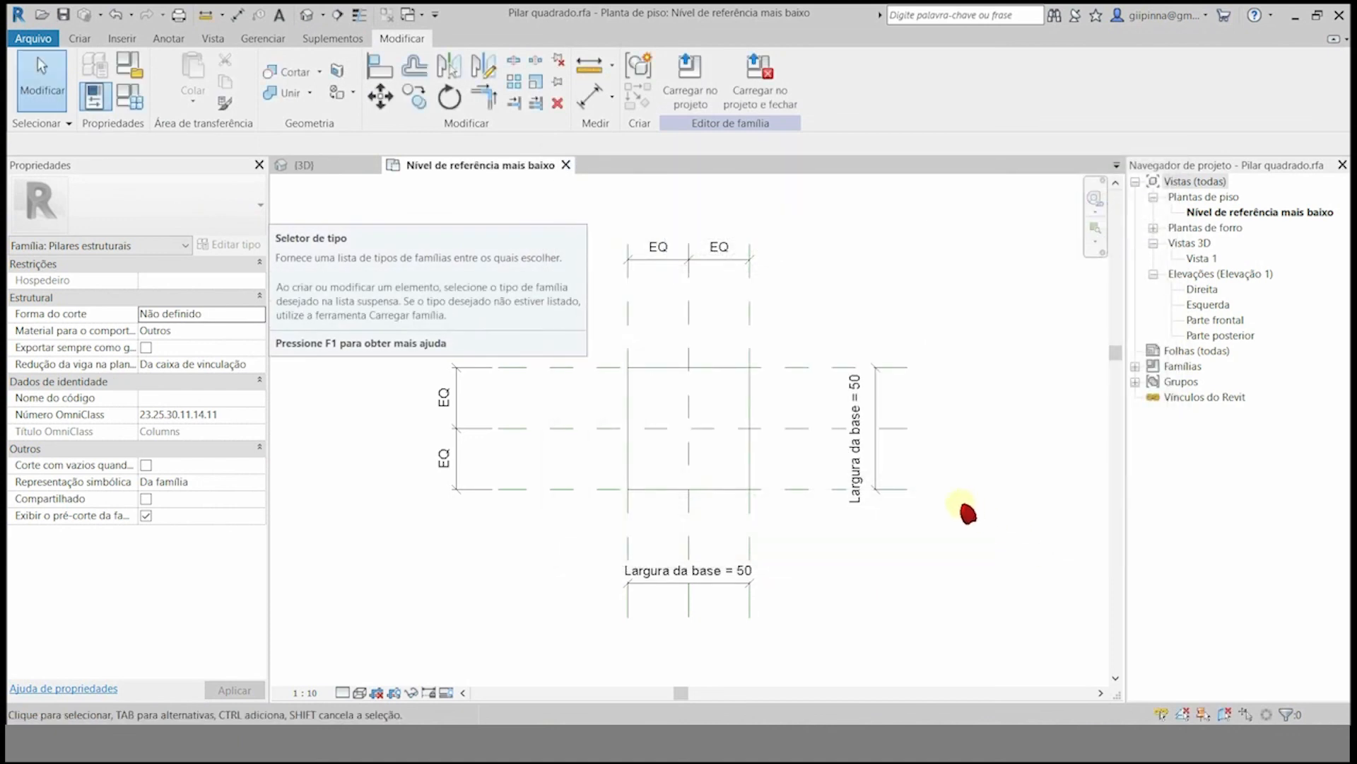
click(566, 165)
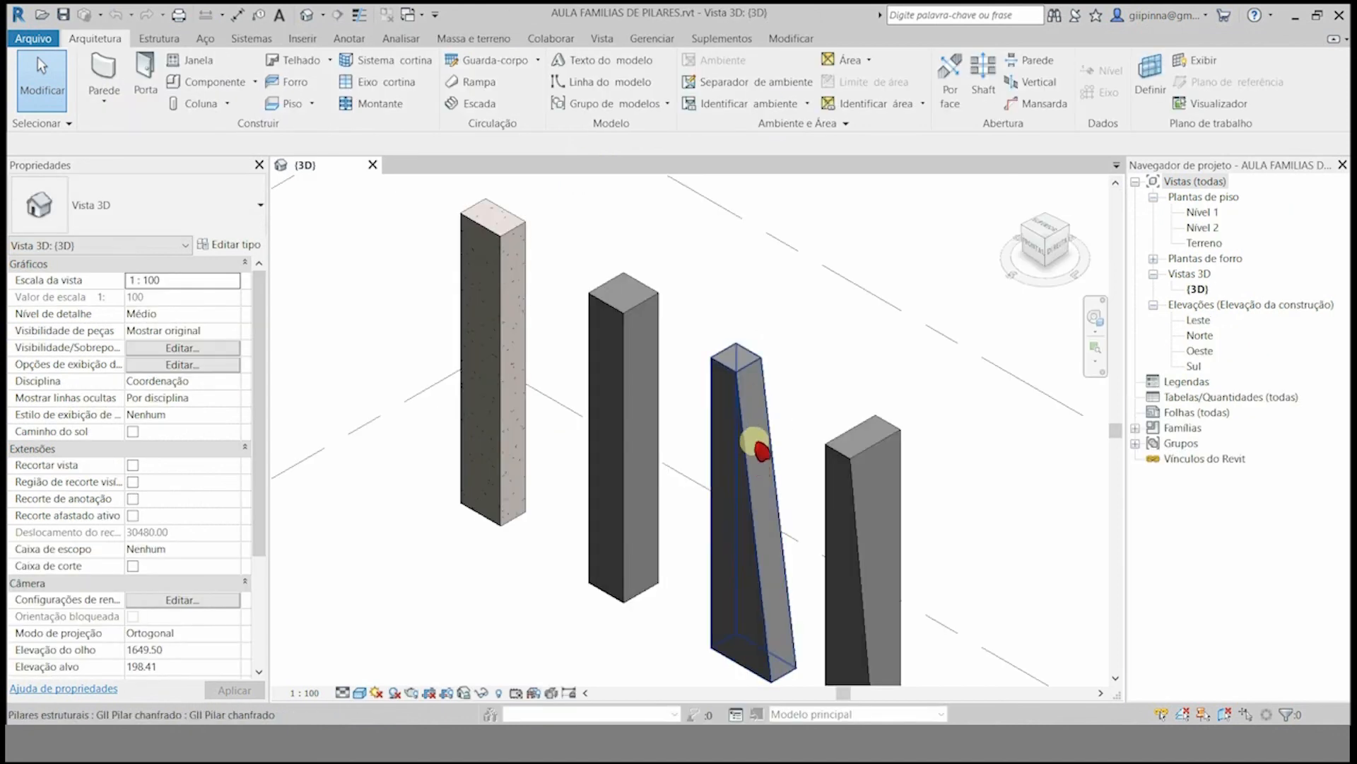